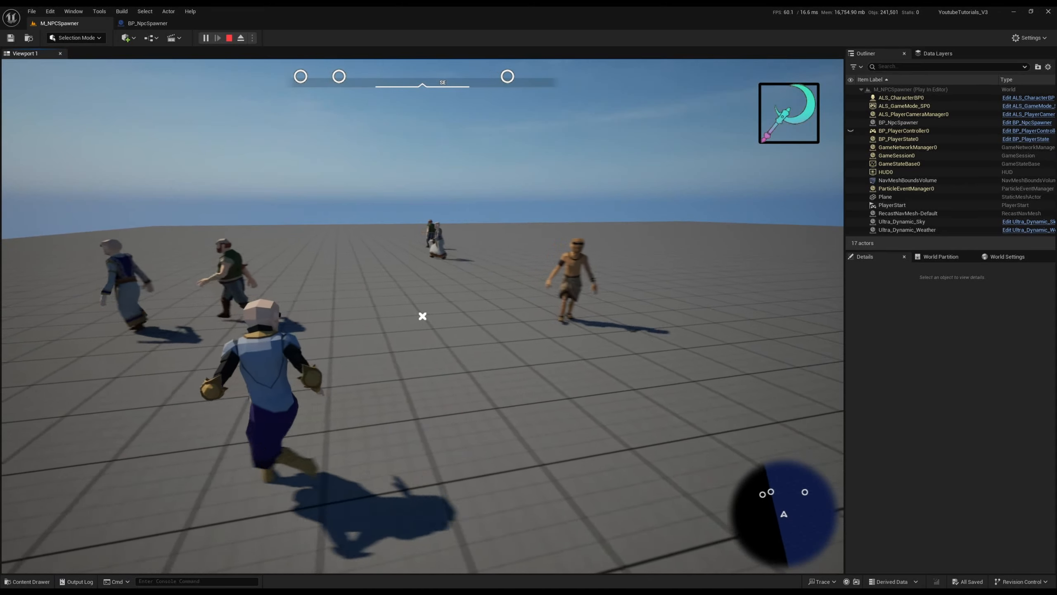
# - Run the character among the spawned NPCs in the play session and look over the spawner level
pyautogui.press('a')
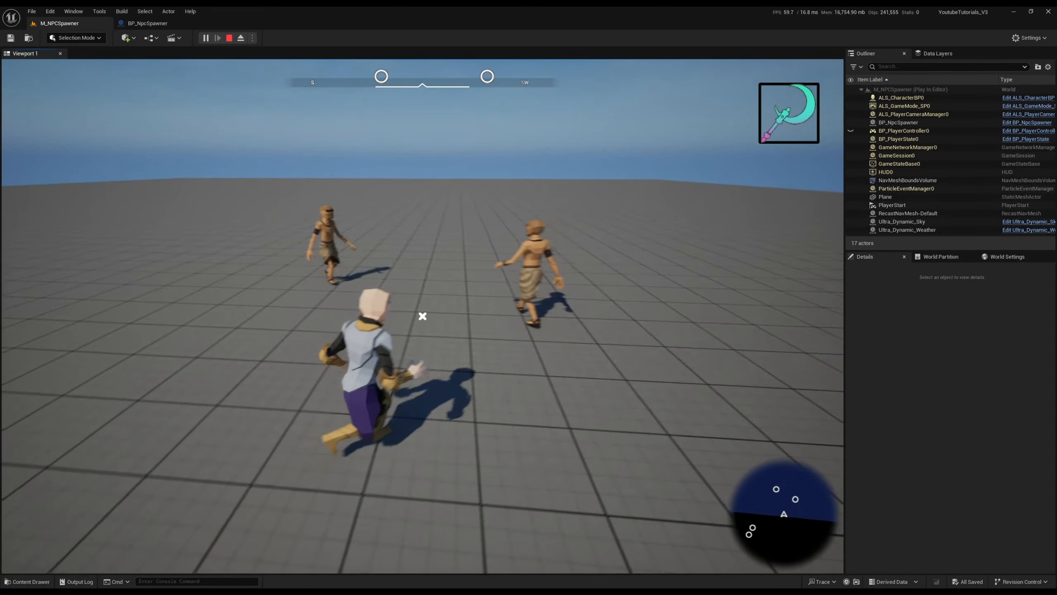
pyautogui.press('w')
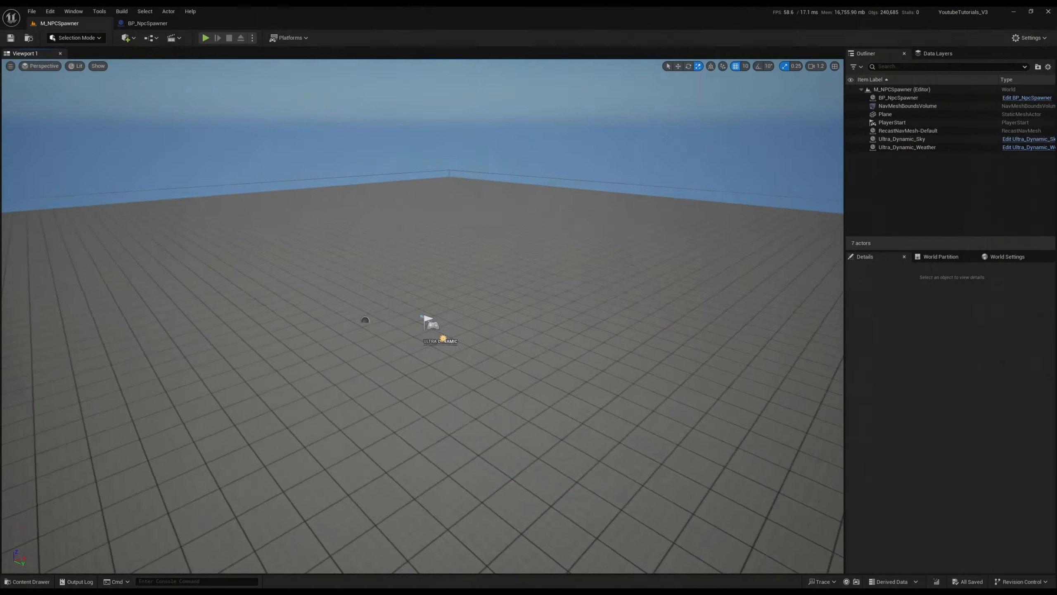
pyautogui.scroll(-10, 423, 317)
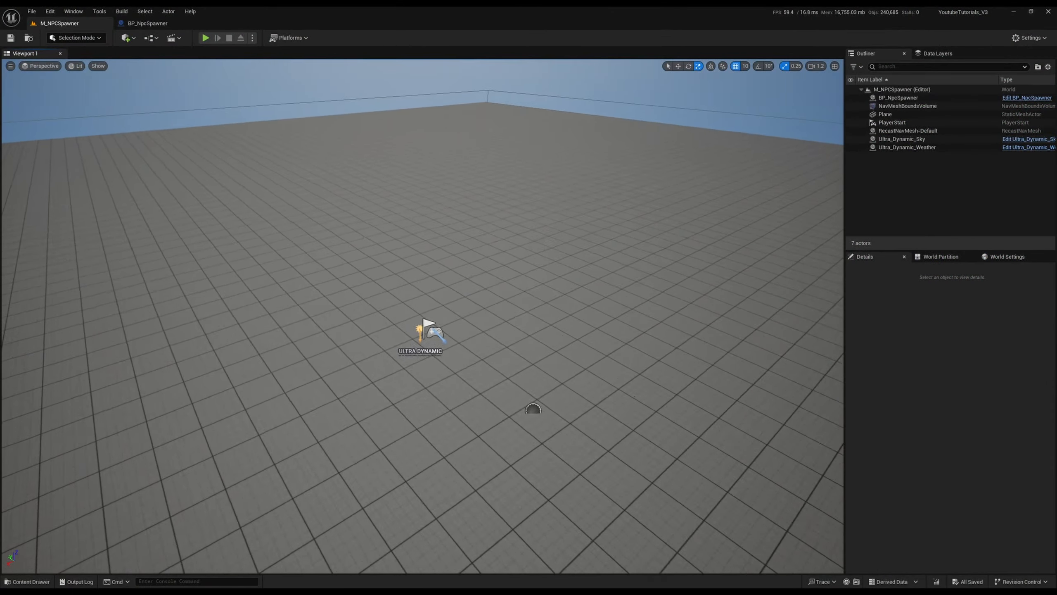
pyautogui.scroll(-6, 423, 317)
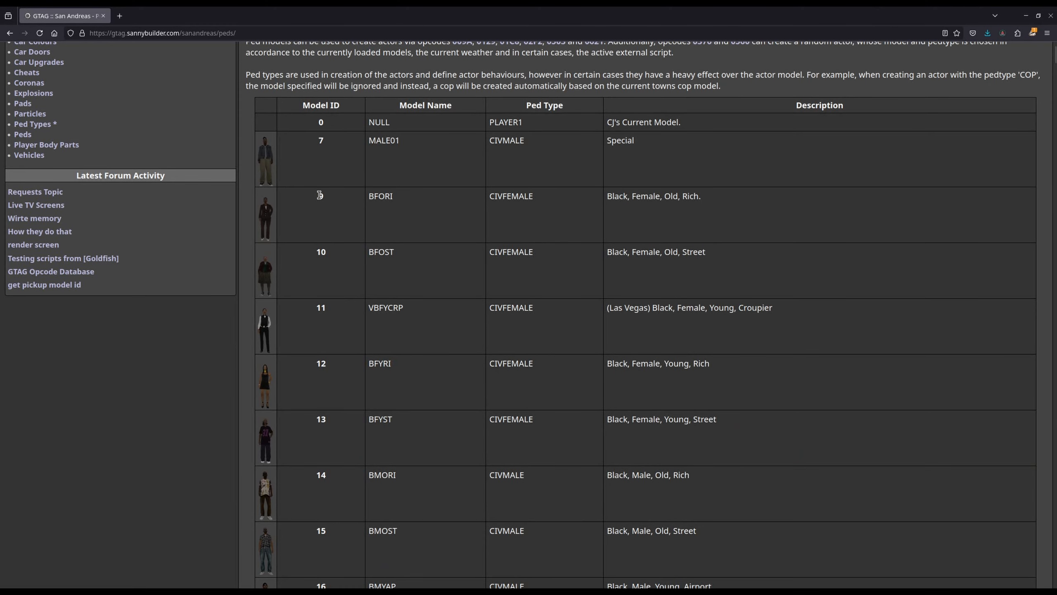
# - Look through the San Andreas ped model list and enlarge the picture of the MALE01 model
pyautogui.scroll(-20, 319, 195)
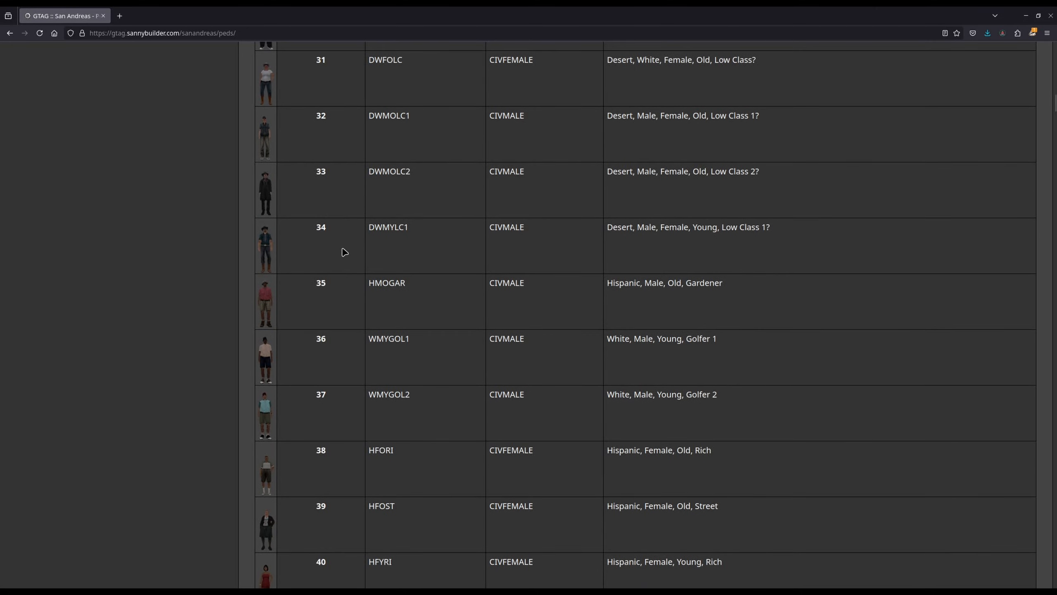
pyautogui.scroll(-20, 344, 251)
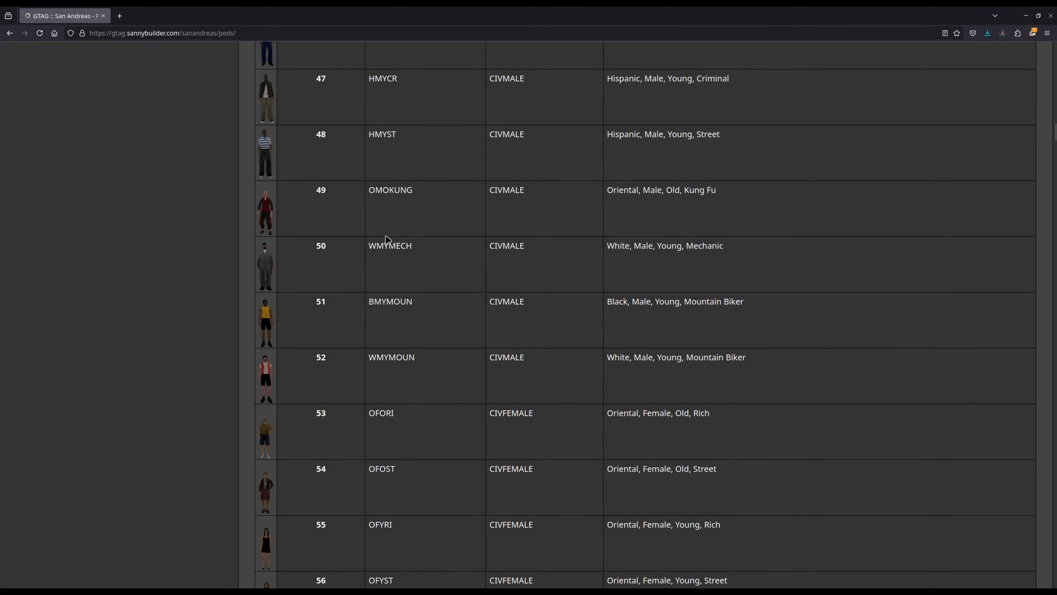
pyautogui.scroll(20, 387, 239)
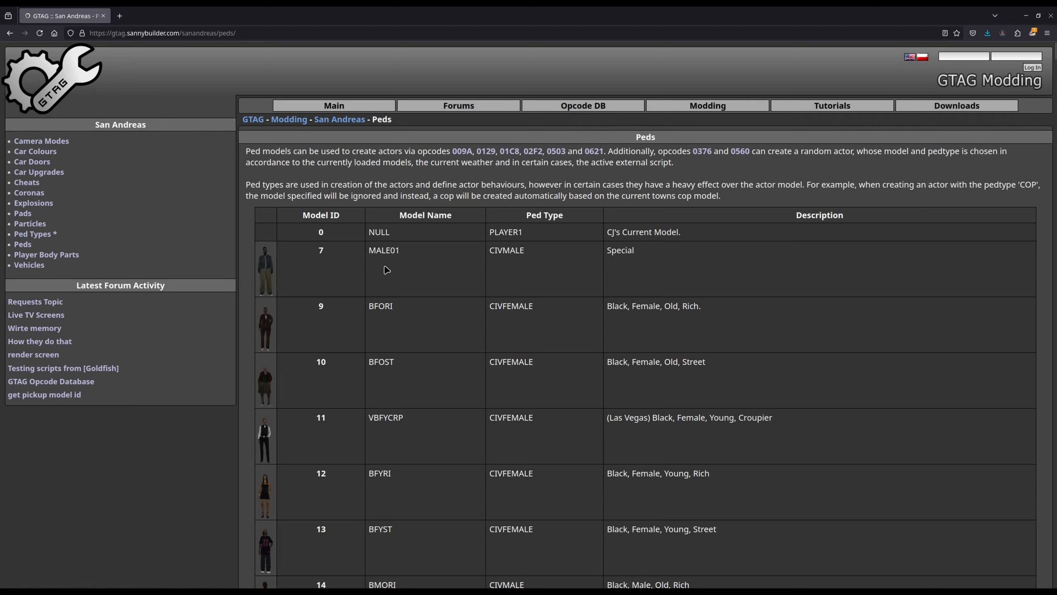
pyautogui.doubleClick(390, 252)
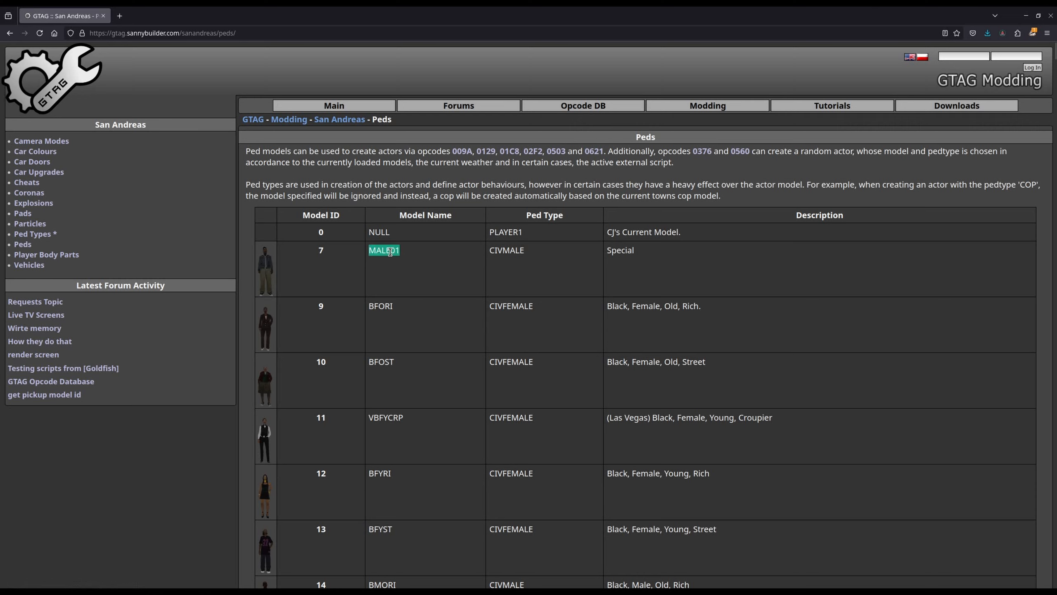
pyautogui.click(275, 260)
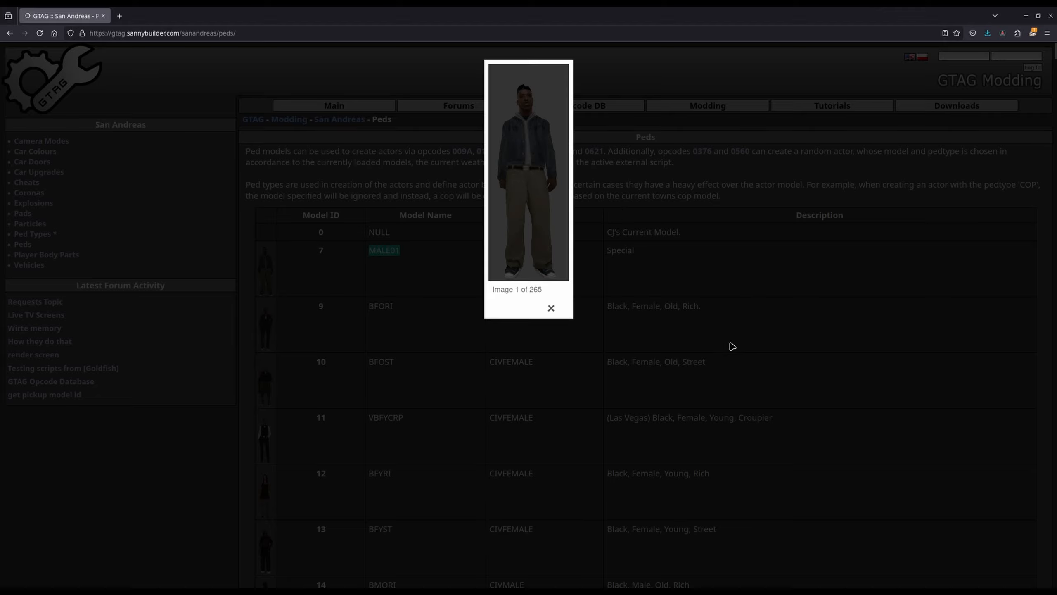
pyautogui.click(689, 262)
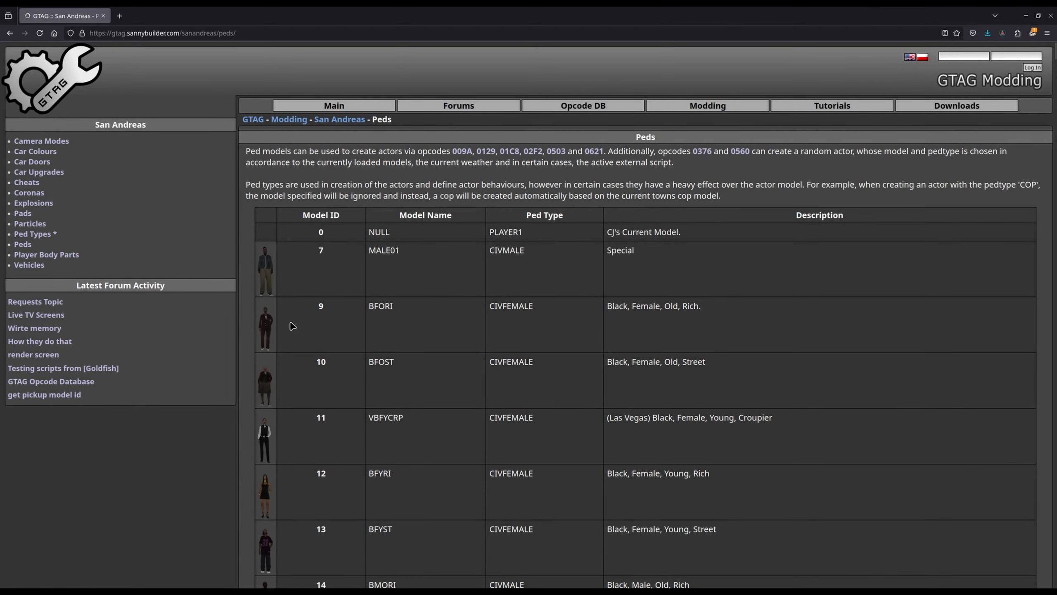
# - Browse further down the ped list and examine the range of character models, ped types and descriptions
pyautogui.scroll(-15, 288, 326)
pyautogui.scroll(-20, 249, 336)
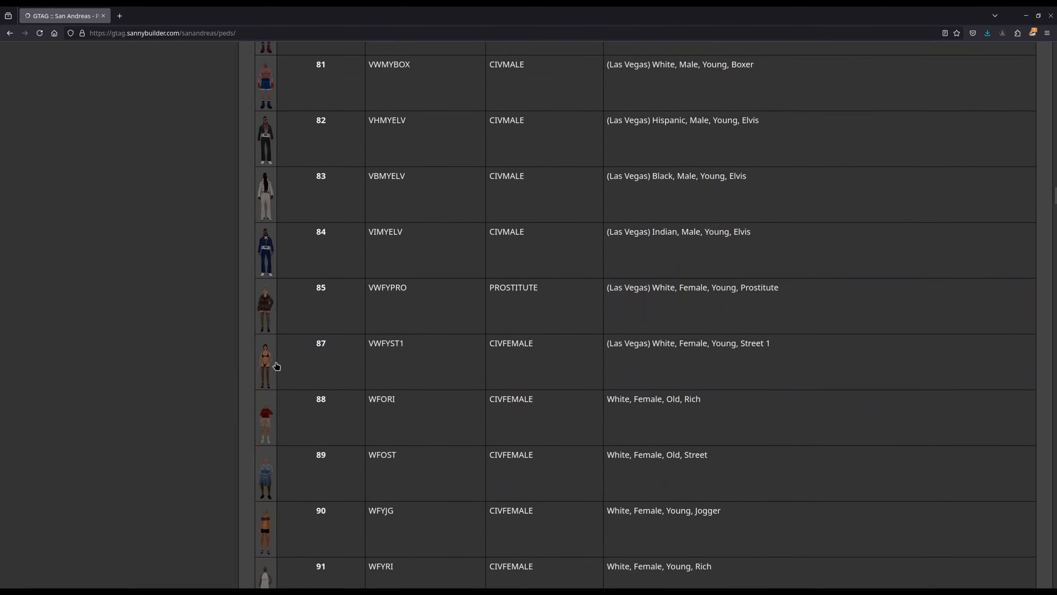
pyautogui.scroll(-10, 262, 317)
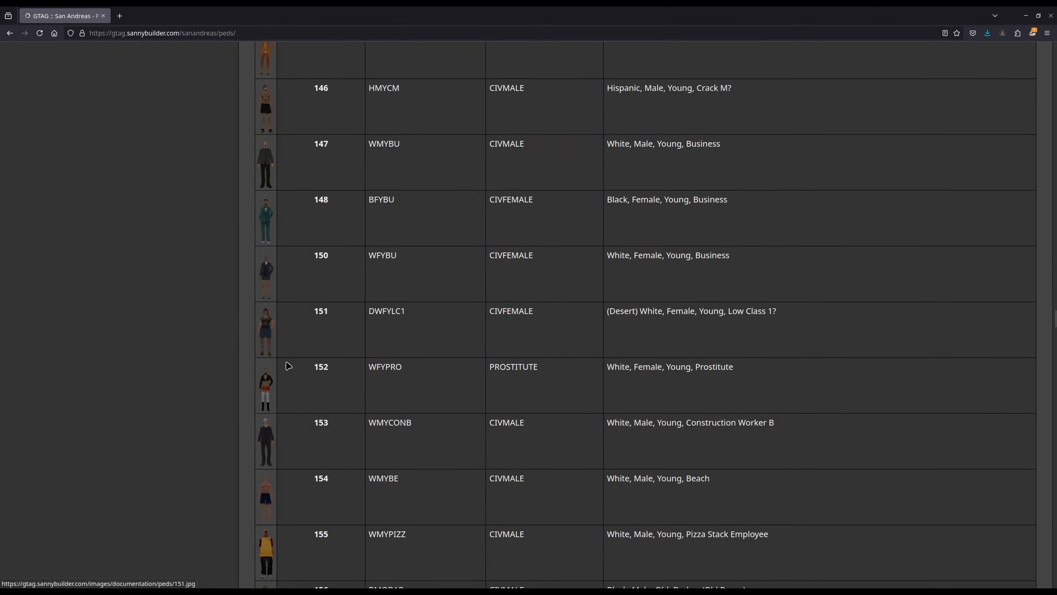
pyautogui.scroll(-3, 282, 381)
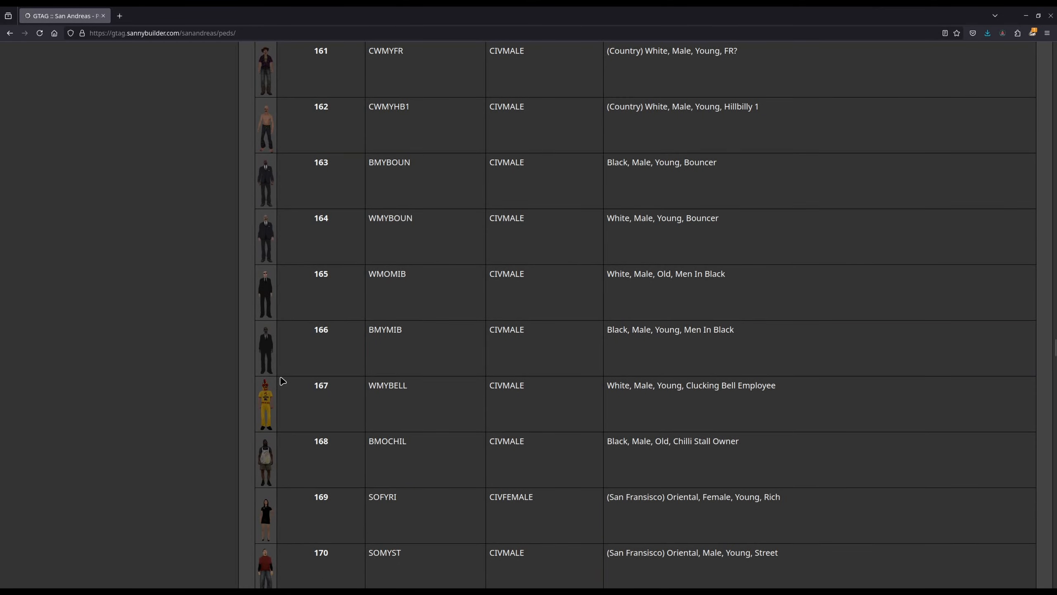
pyautogui.scroll(-4, 282, 381)
pyautogui.scroll(-5, 285, 394)
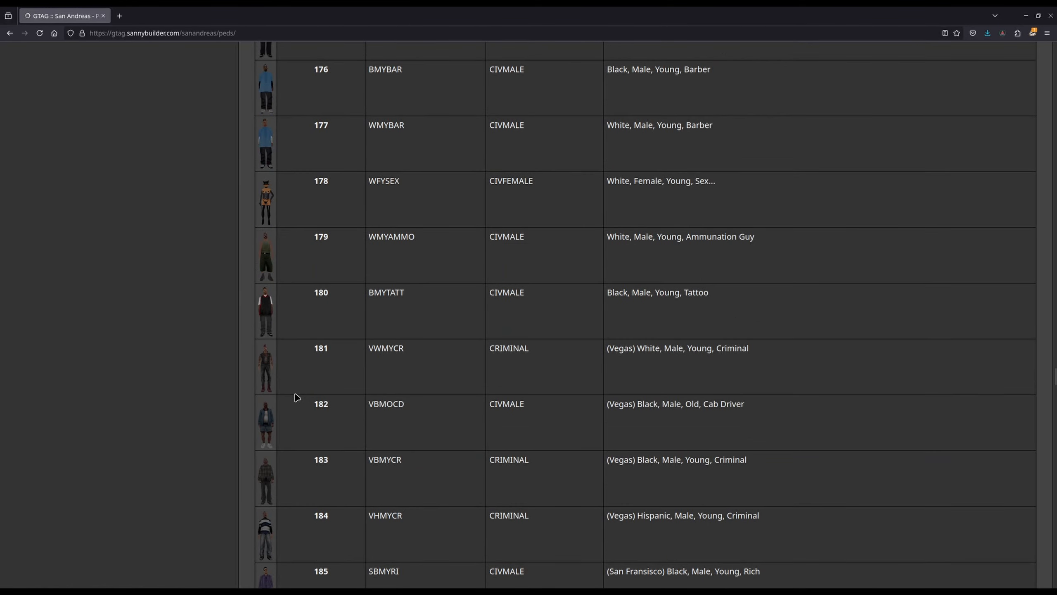
pyautogui.scroll(20, 326, 383)
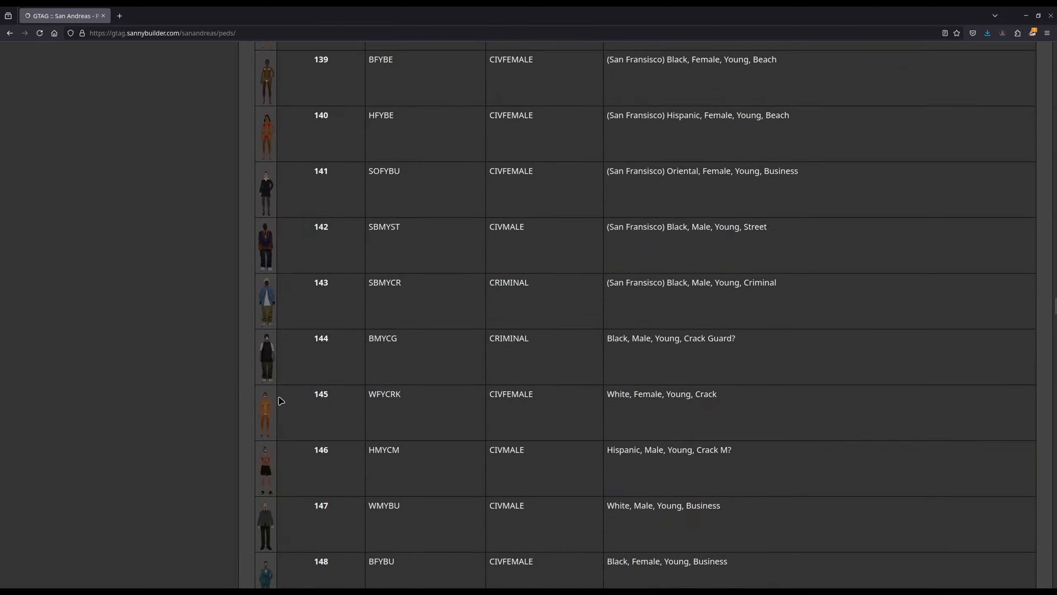
# - Return to the start of the ped list and enlarge the picture of the disk jockey model BMYDJ
pyautogui.press('Home')
pyautogui.scroll(-3, 306, 406)
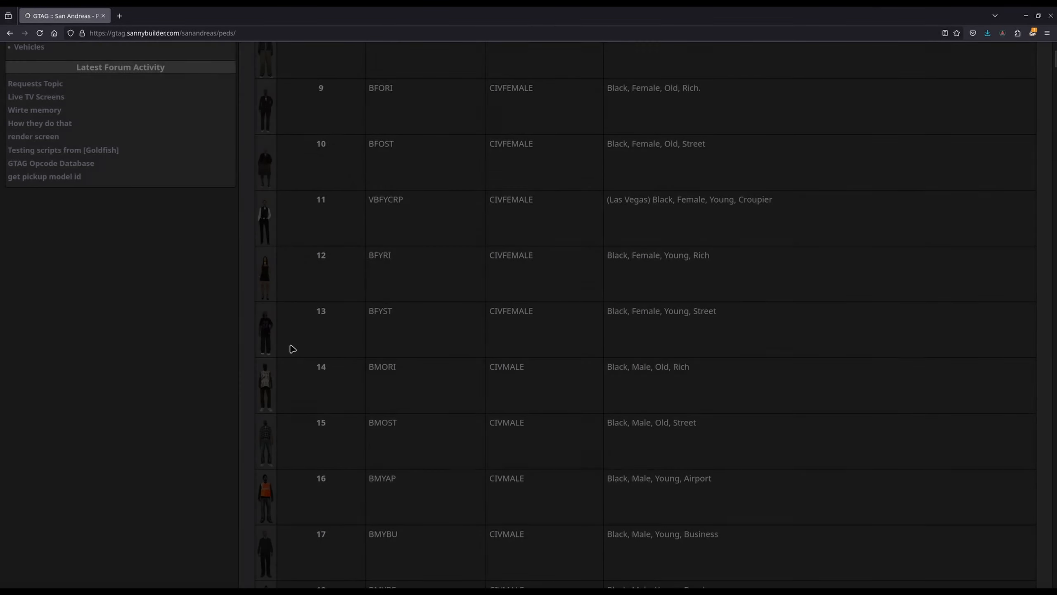
pyautogui.scroll(-3, 289, 349)
pyautogui.click(261, 509)
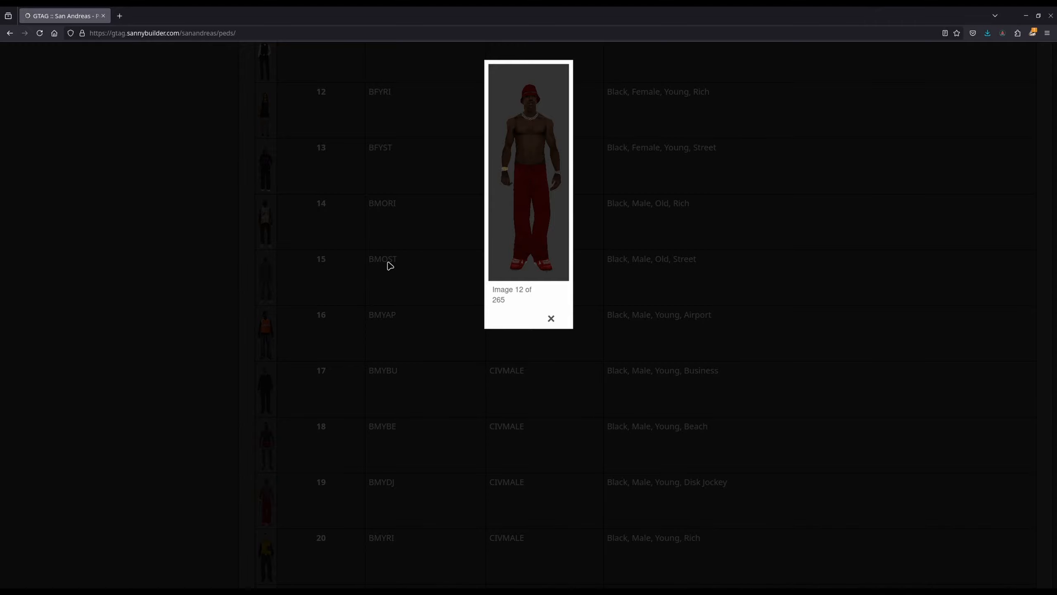
pyautogui.click(383, 267)
pyautogui.scroll(8, 383, 268)
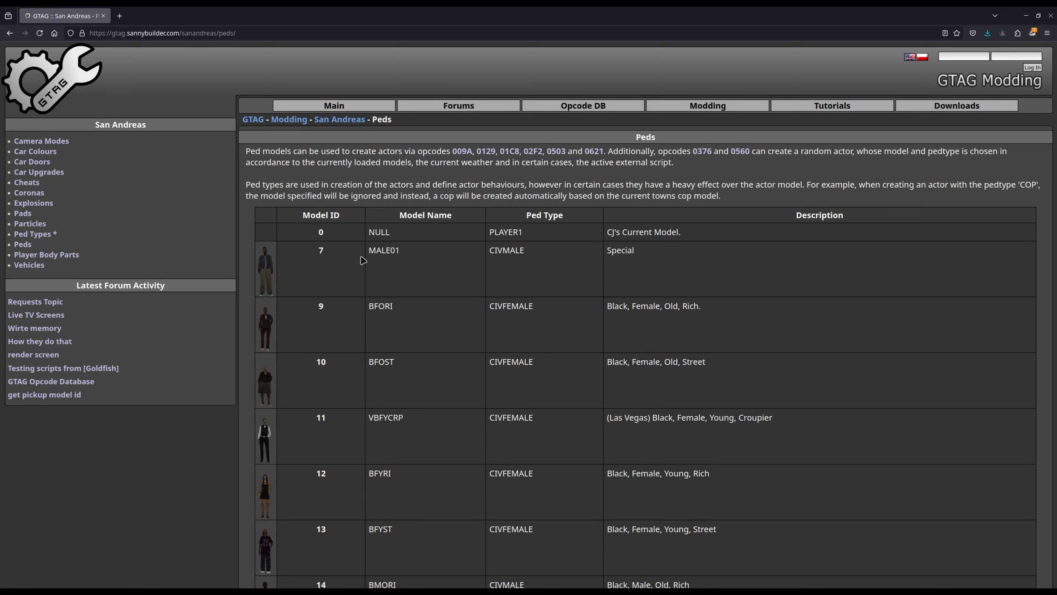
pyautogui.scroll(-3, 363, 260)
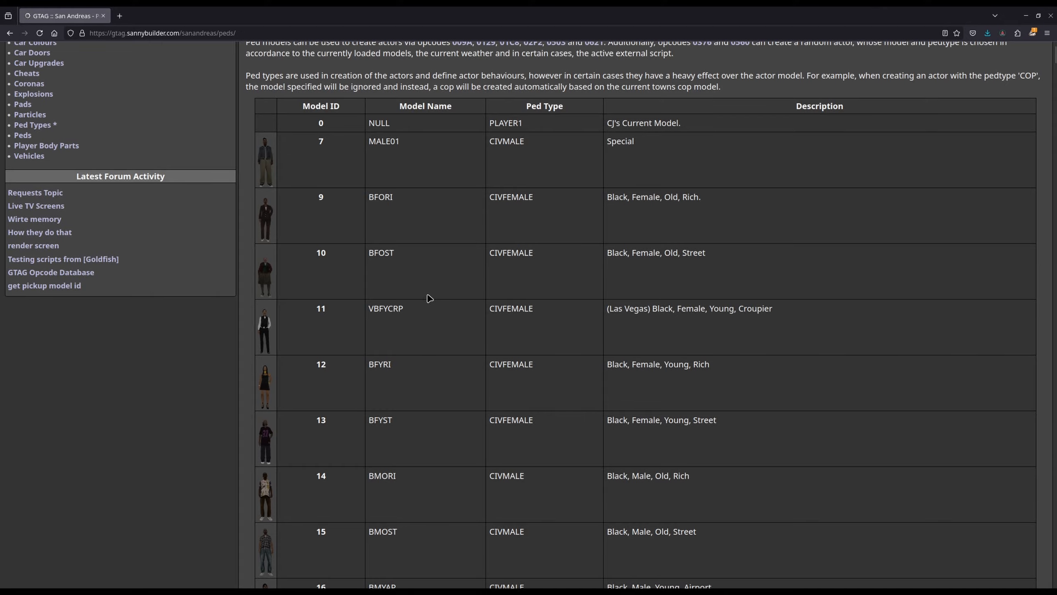
pyautogui.scroll(-3, 424, 302)
pyautogui.scroll(2, 344, 237)
pyautogui.scroll(3, 345, 237)
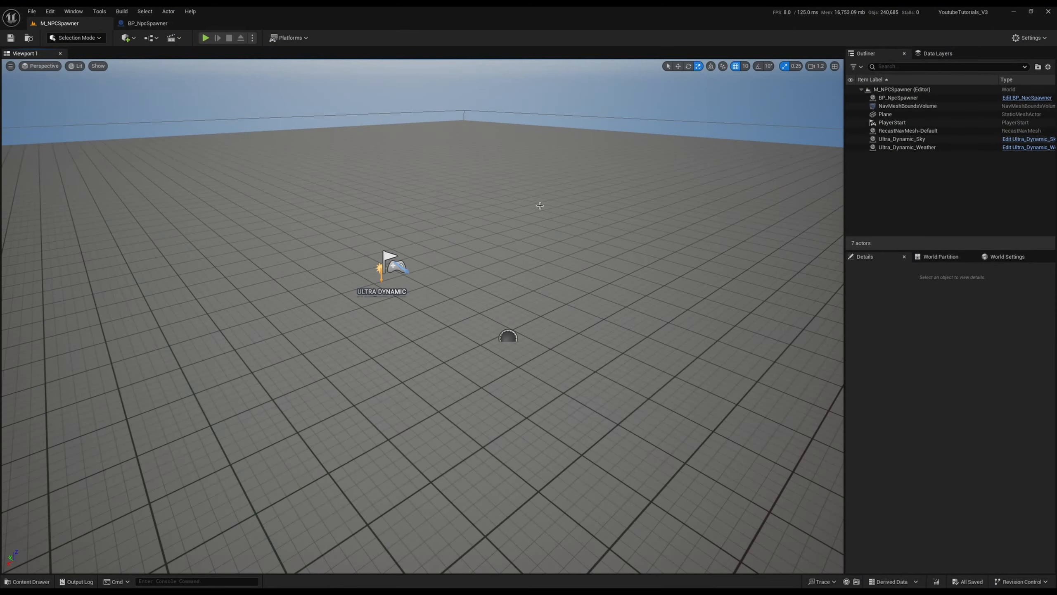
# - Switch to Unreal Editor and open the NPC_Egyption blueprint from the NPCs folder
pyautogui.moveTo(540, 205); pyautogui.dragTo(528, 245, button='right')
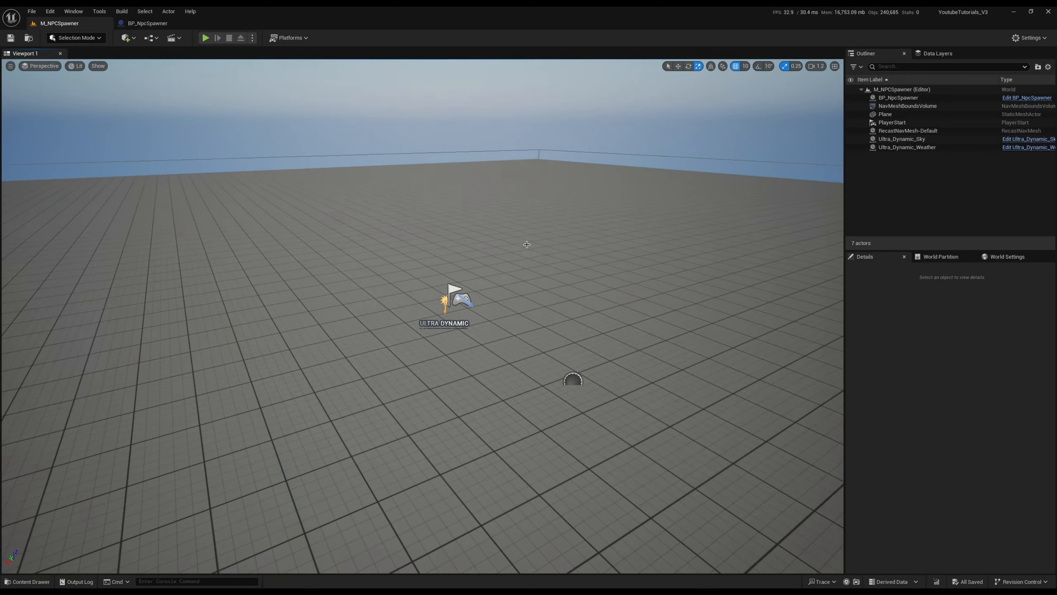
pyautogui.hotkey('ctrl', 'space')
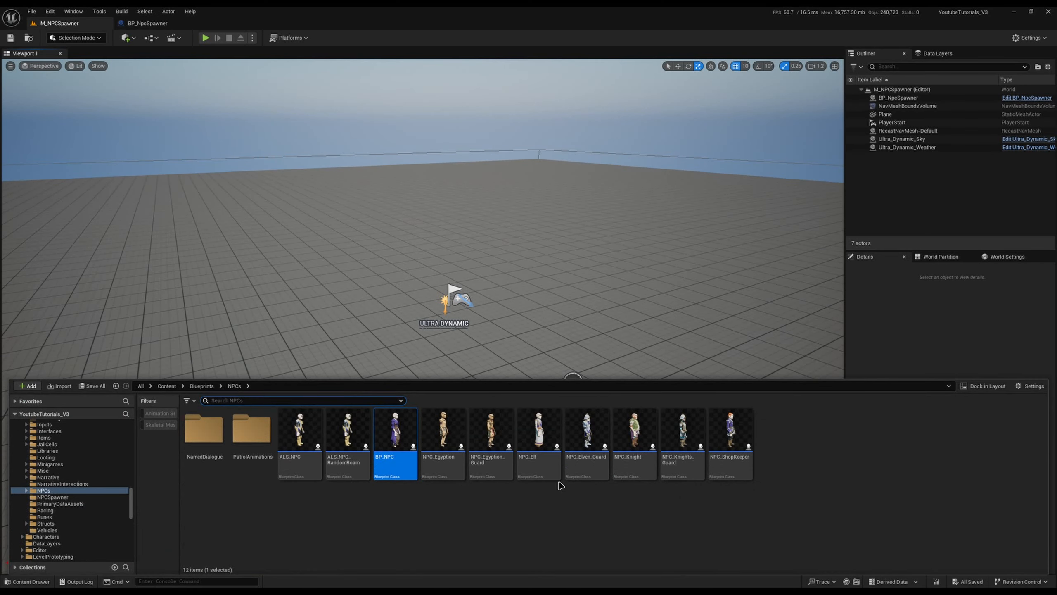
pyautogui.click(451, 454)
pyautogui.doubleClick(452, 454)
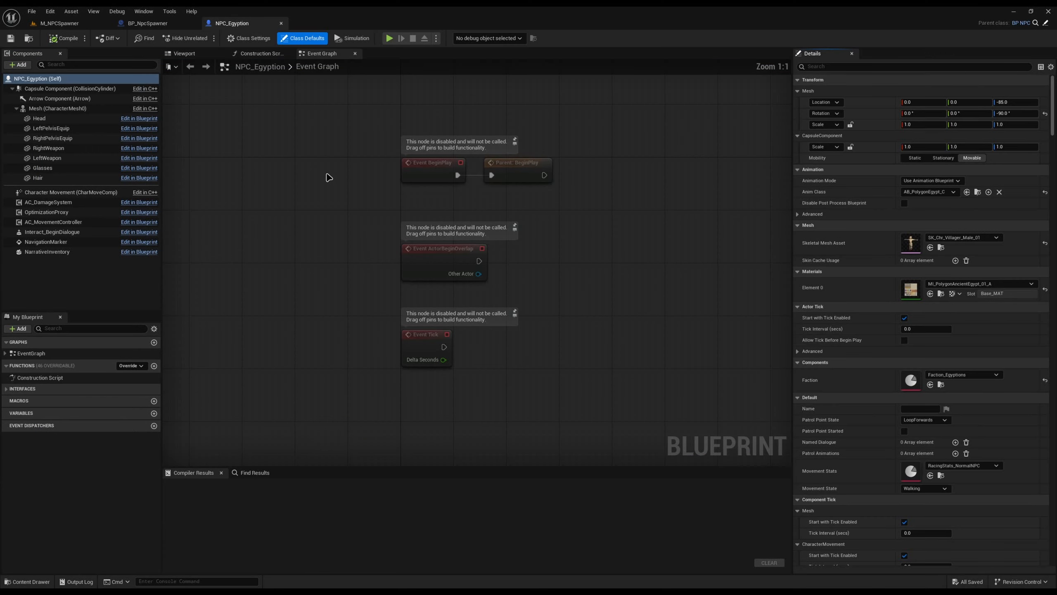
# - Show the NPC_Egyption character in its 3D view, select its mesh and inspect the villager model
pyautogui.click(204, 54)
pyautogui.click(462, 225)
pyautogui.press('w')
pyautogui.moveTo(462, 225); pyautogui.dragTo(391, 234, button='right')
pyautogui.press('d')
pyautogui.press('s')
pyautogui.scroll(-1, 396, 234)
pyautogui.press('d')
pyautogui.press('w')
pyautogui.press('s')
pyautogui.moveTo(718, 294); pyautogui.dragTo(713, 294, button='right')
pyautogui.press('w')
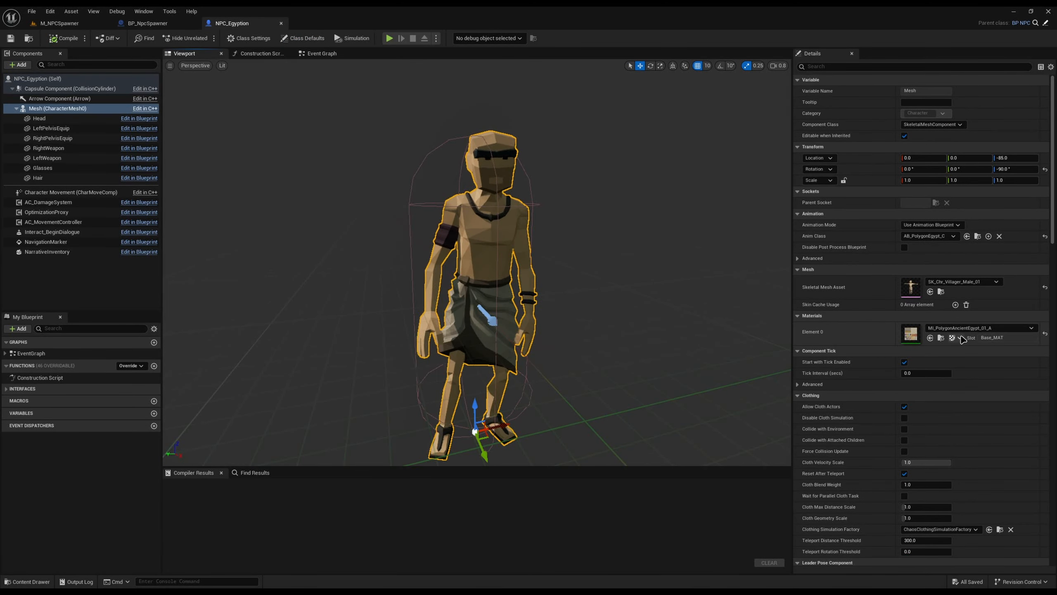
# - Locate the mesh material's variants in the Alts folder and apply MI_PolygonAncientEgypt_01_C to Element 0
pyautogui.click(940, 338)
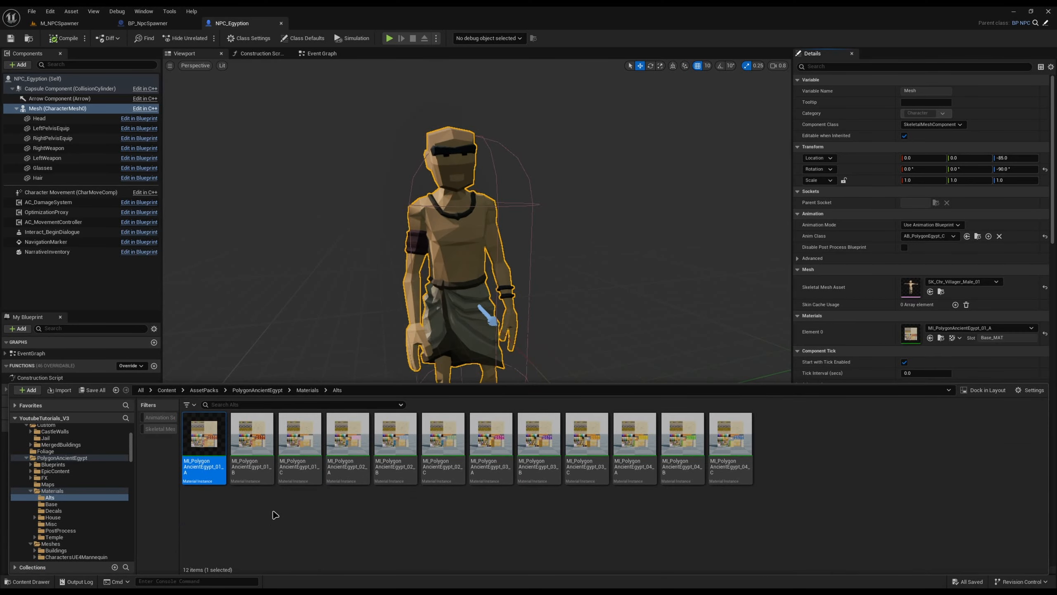
pyautogui.keyDown('shift'); pyautogui.click(722, 462); pyautogui.keyUp('shift')
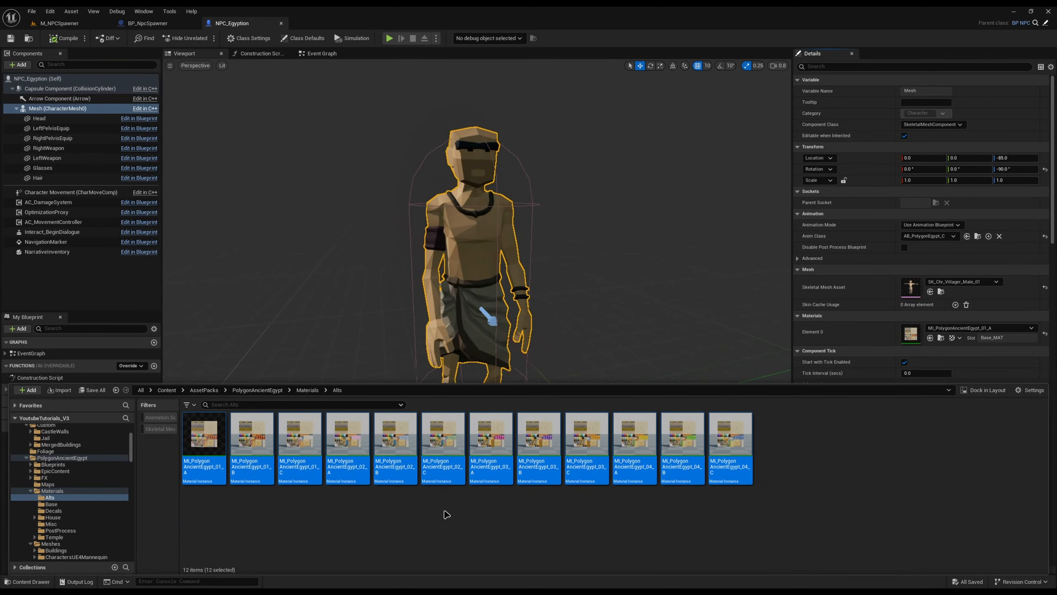
pyautogui.click(417, 527)
pyautogui.moveTo(553, 266); pyautogui.dragTo(524, 266, button='right')
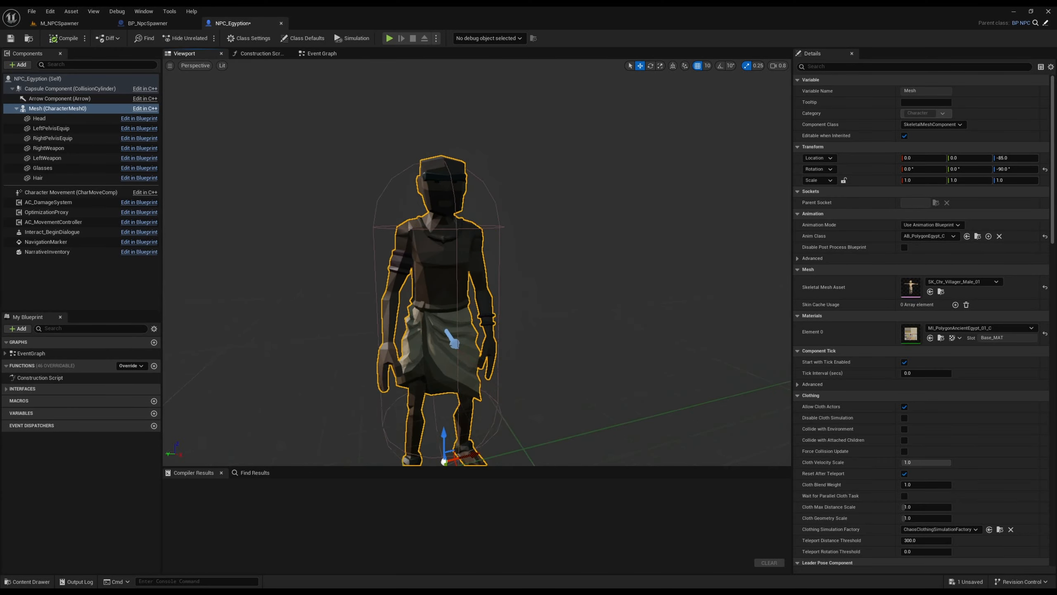
pyautogui.press('d')
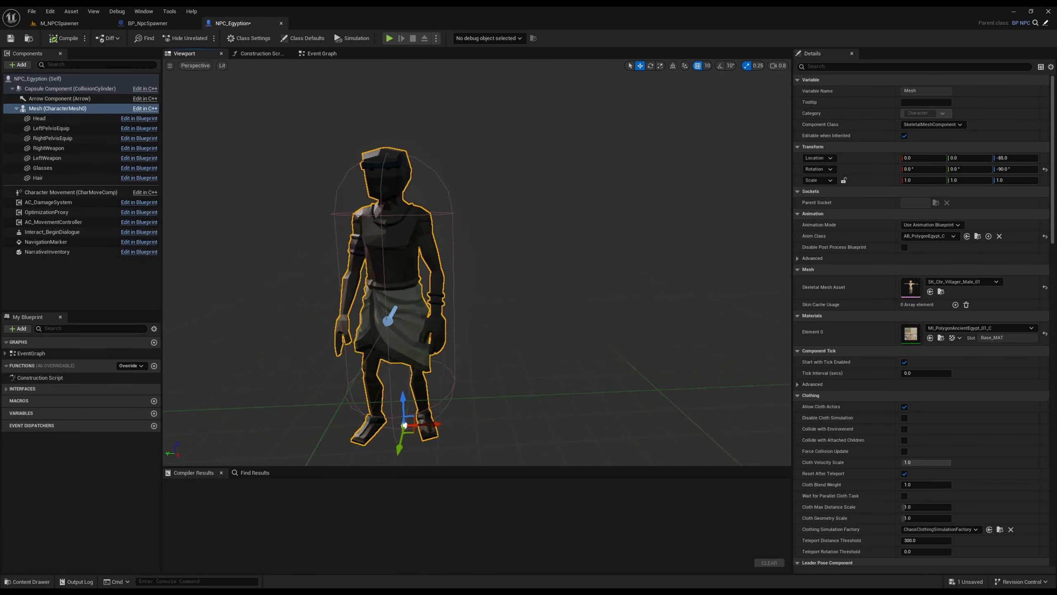
# - Apply the MI_PolygonAncientEgypt_02_A material to Element 0 of the villager mesh
pyautogui.hotkey('ctrl', 'space')
pyautogui.click(358, 435)
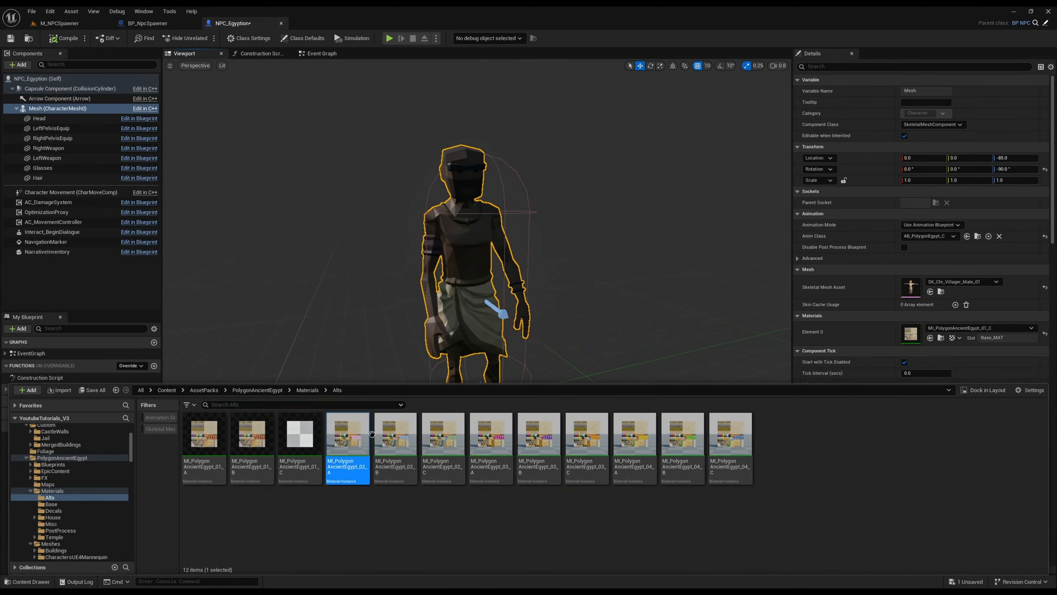
pyautogui.moveTo(372, 433); pyautogui.dragTo(911, 333)
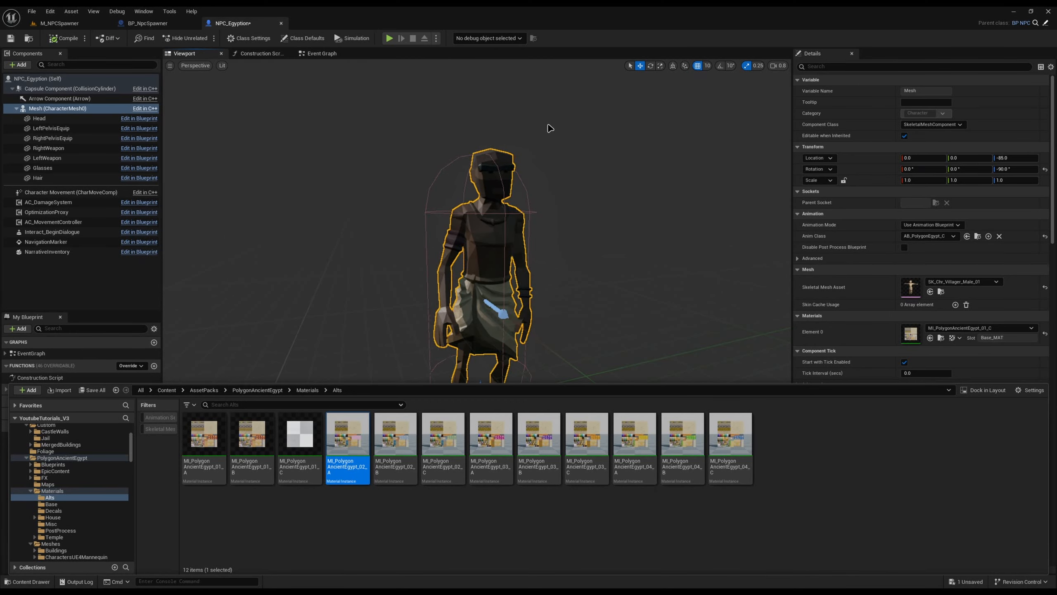
pyautogui.click(930, 338)
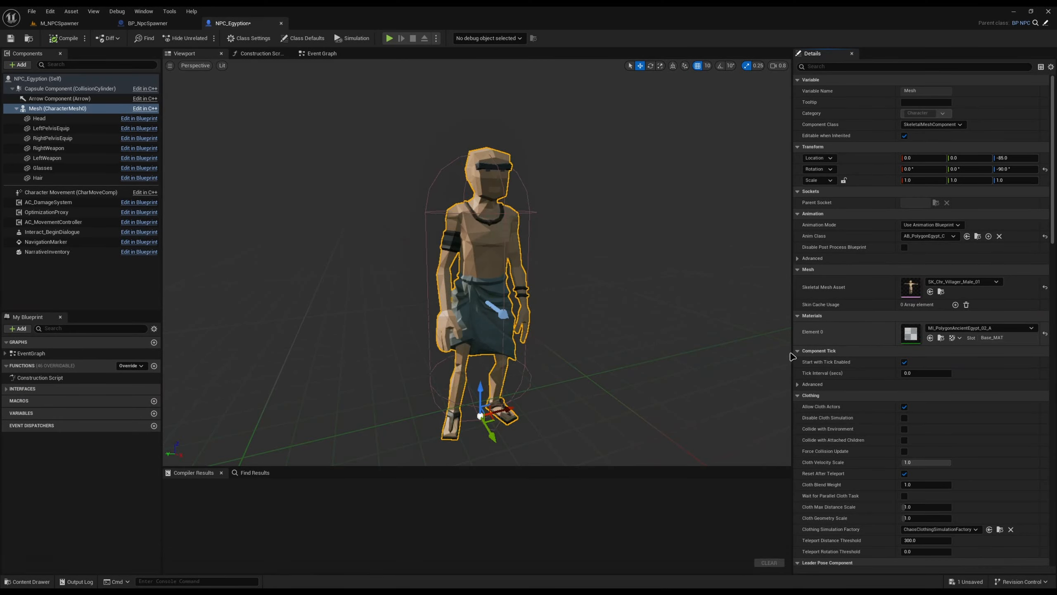
# - Change the villager mesh's Element 0 material to MI_PolygonAncientEgypt_02_B
pyautogui.hotkey('ctrl', 'space')
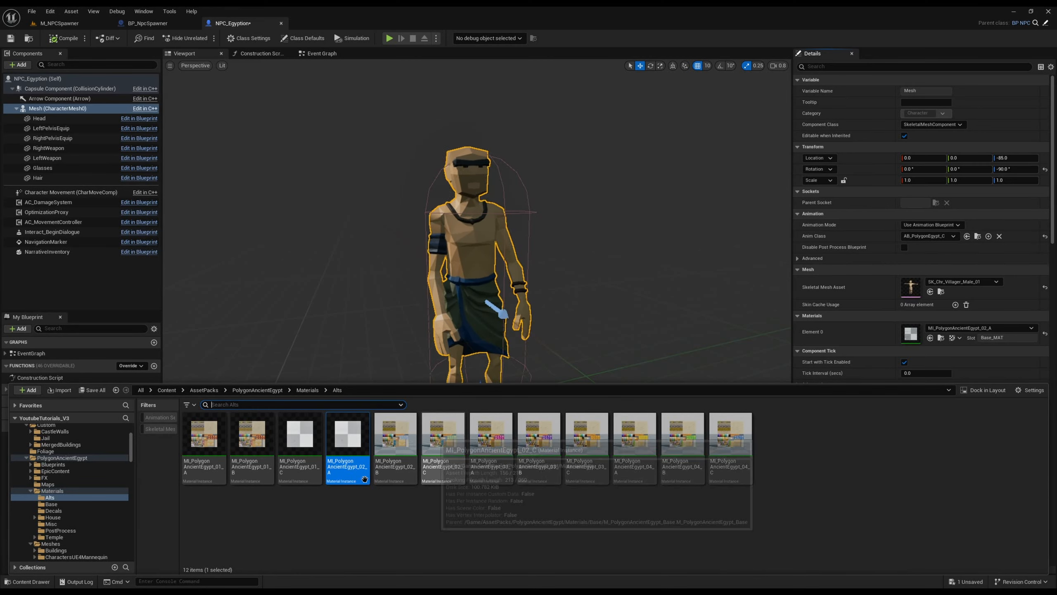
pyautogui.click(395, 437)
pyautogui.click(930, 338)
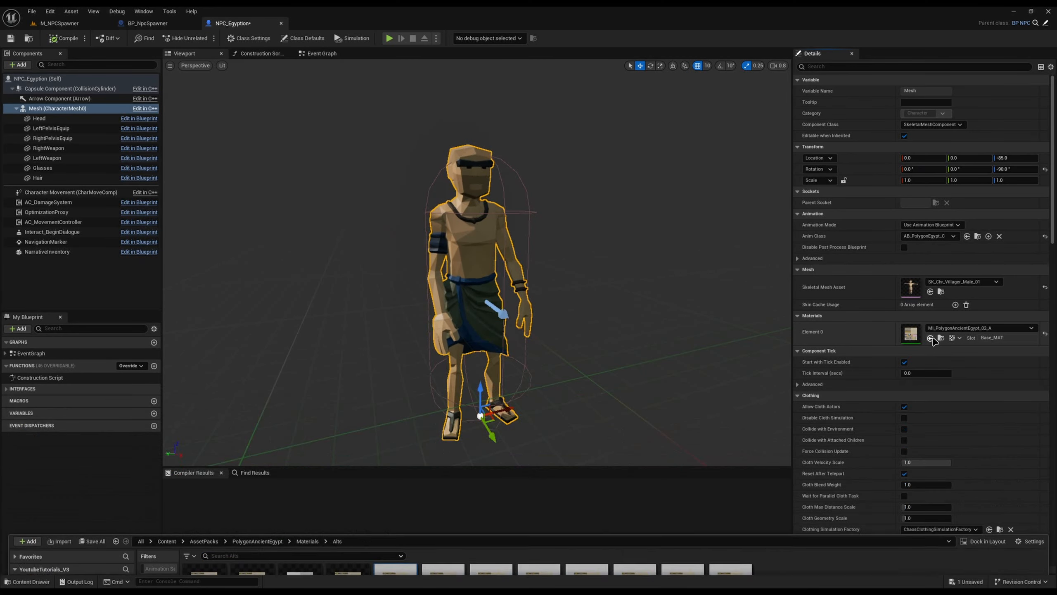
# - Apply the MI_PolygonAncientEgypt_03_A material to Element 0 of the villager mesh
pyautogui.hotkey('ctrl', 'space')
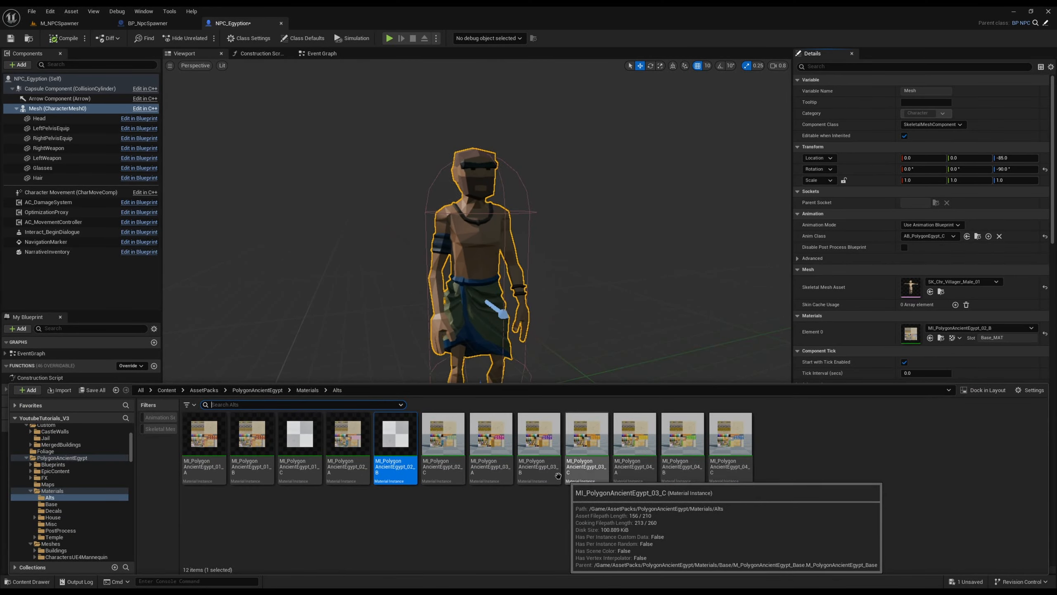
pyautogui.click(487, 466)
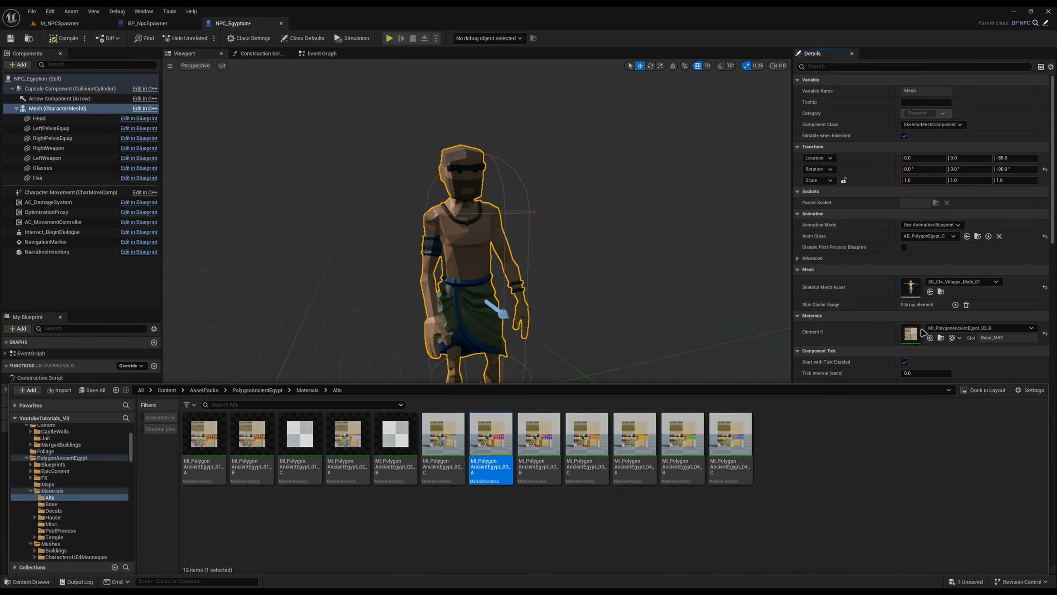
pyautogui.click(929, 337)
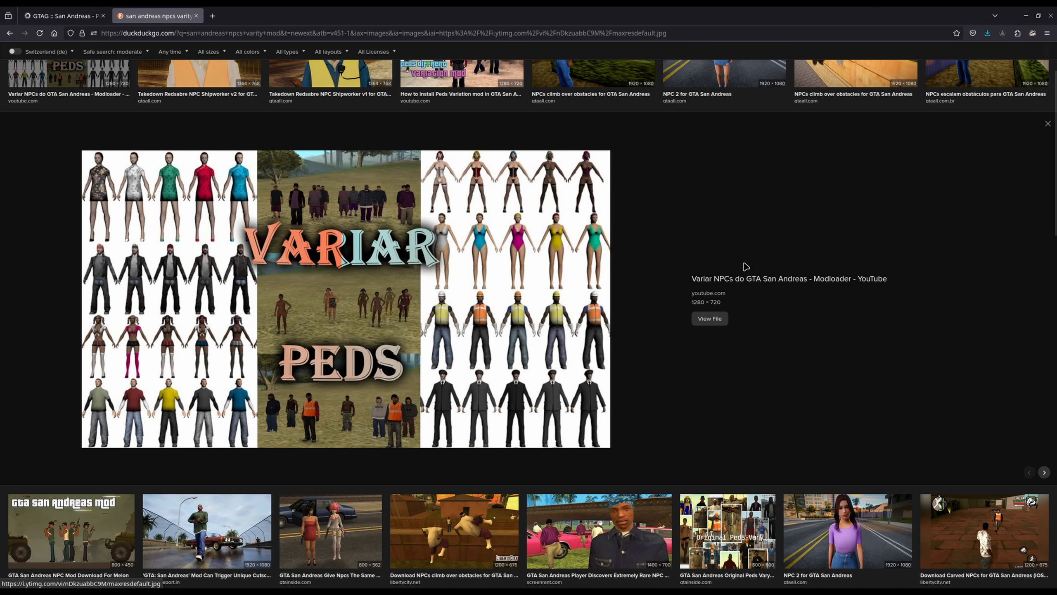
# - View the San Andreas Peds Variation mod image in the web results, close that page and return to Unreal Engine
pyautogui.scroll(2, 745, 268)
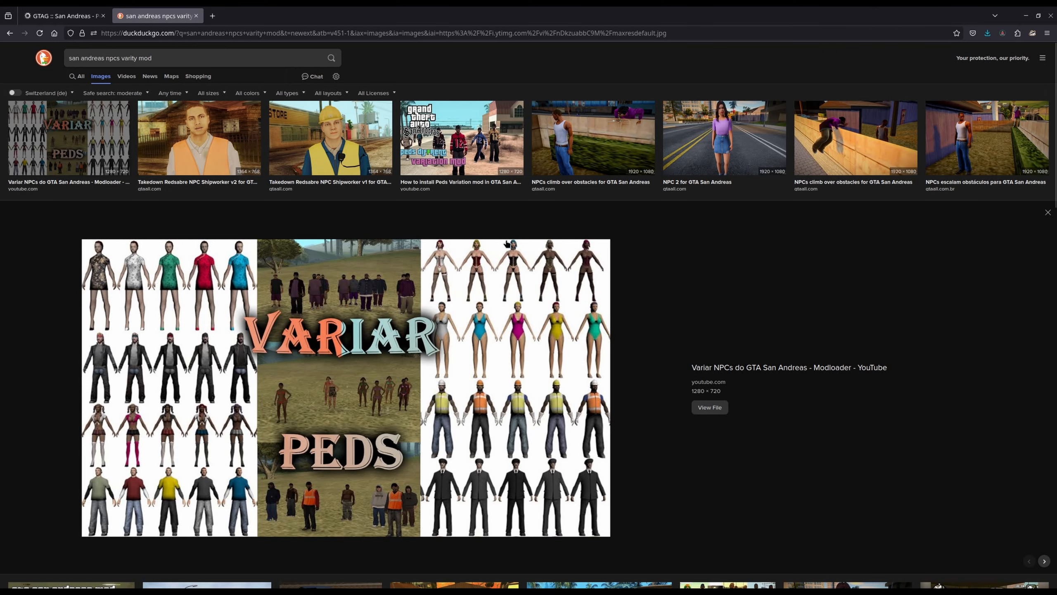
pyautogui.click(495, 149)
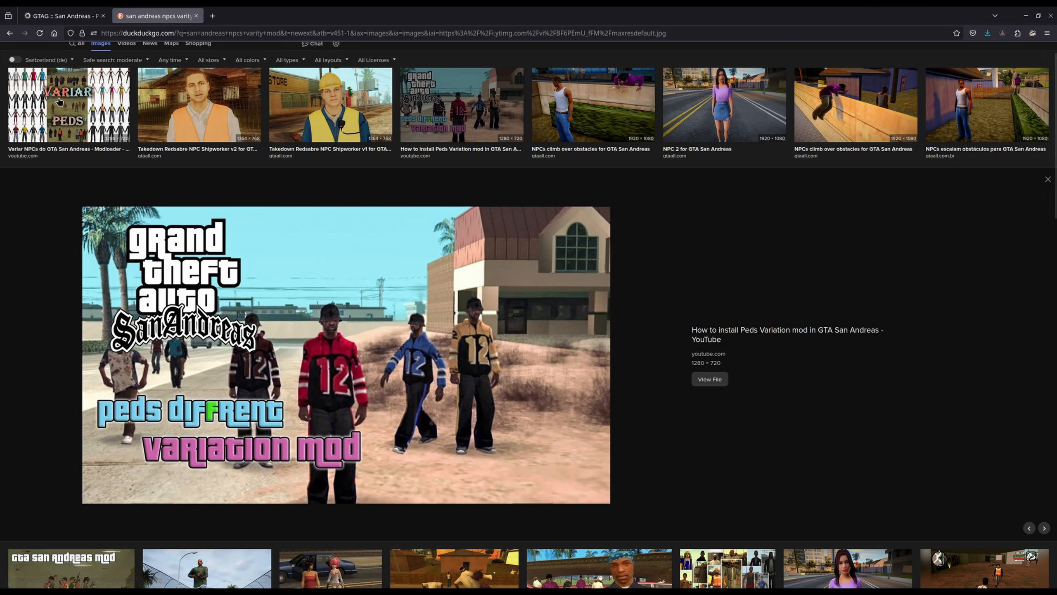
pyautogui.hotkey('ctrl', 'w')
pyautogui.hotkey('alt', 'Tab')
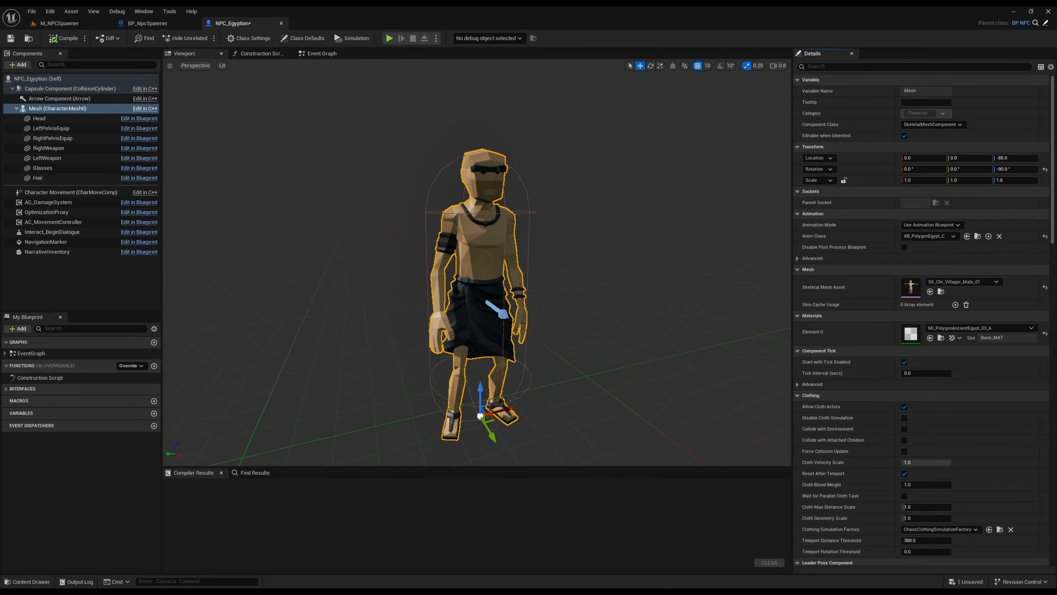
# - Assign the SM_Chr_Attach_Hair_03 static mesh to the Hair component with its rotation set to 0, -90, 0
pyautogui.click(39, 118)
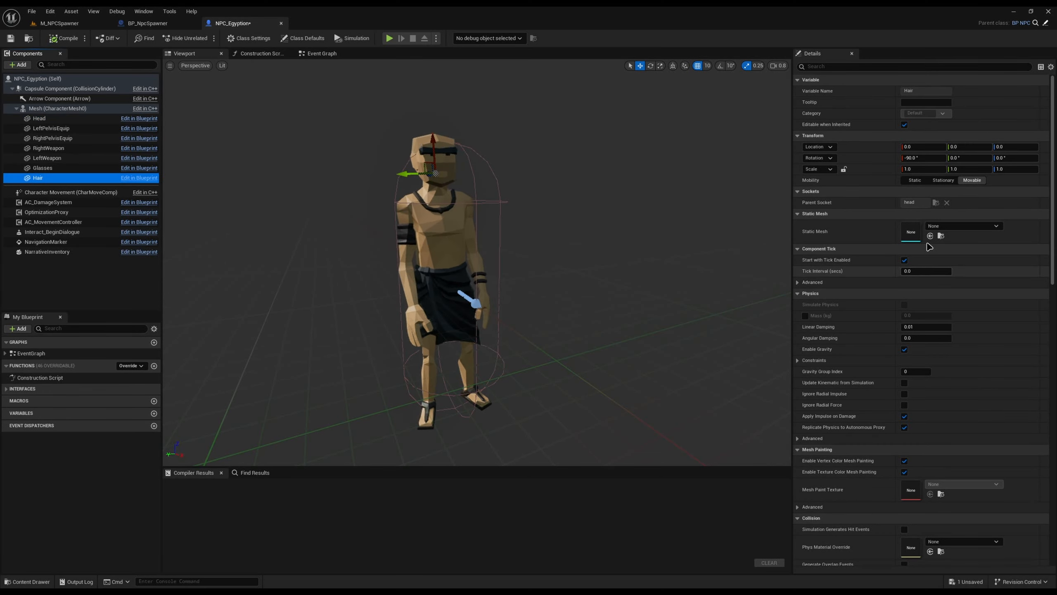
pyautogui.moveTo(547, 405); pyautogui.dragTo(544, 367, button='right')
pyautogui.hotkey('ctrl', 'space')
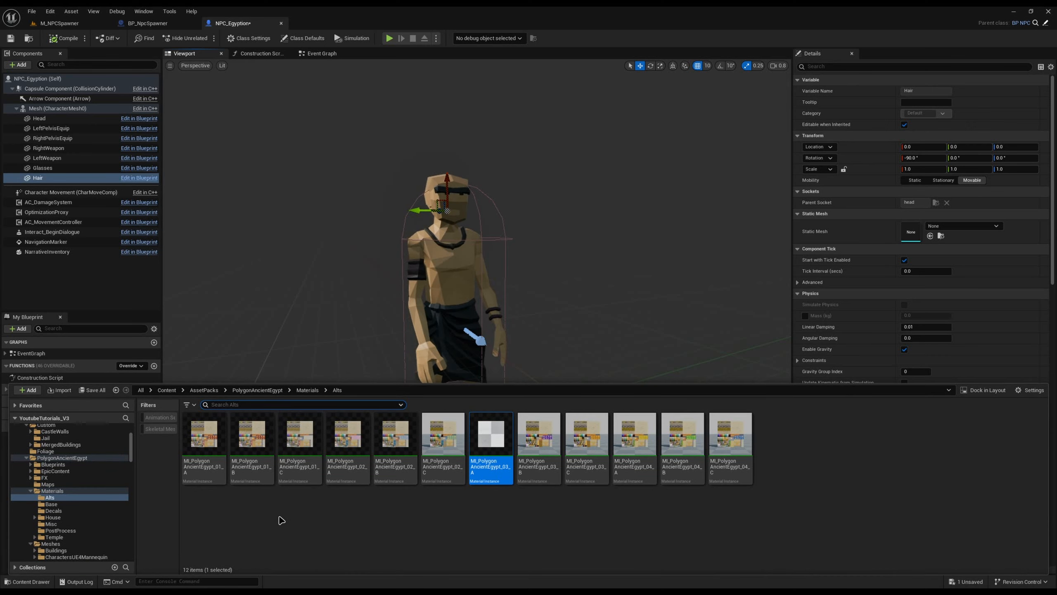
pyautogui.scroll(1, 63, 479)
pyautogui.doubleClick(214, 440)
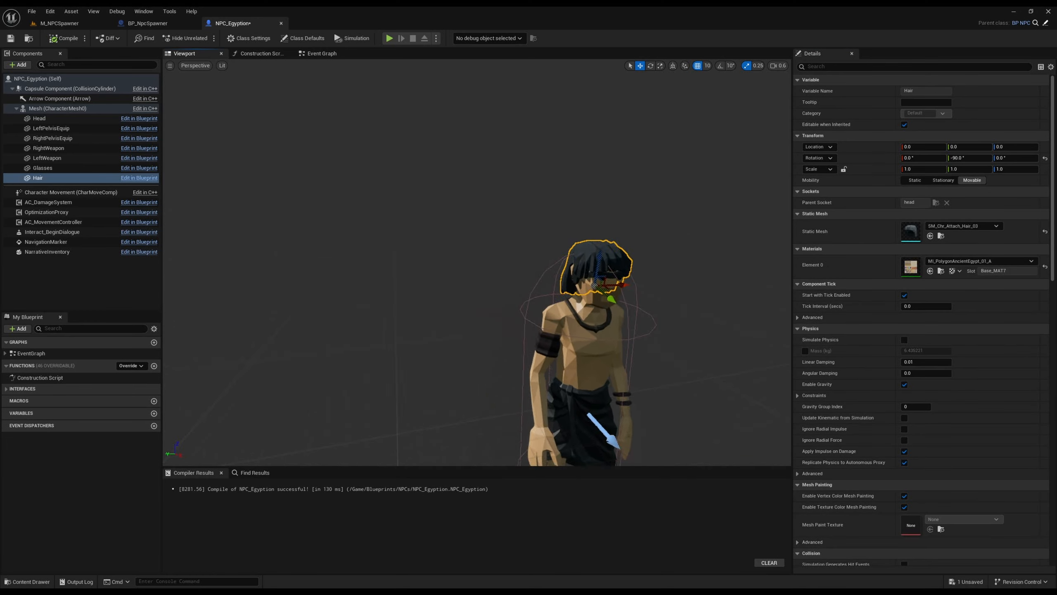
pyautogui.press('s')
pyautogui.scroll(-1, 380, 154)
pyautogui.moveTo(380, 154); pyautogui.dragTo(380, 154, button='right')
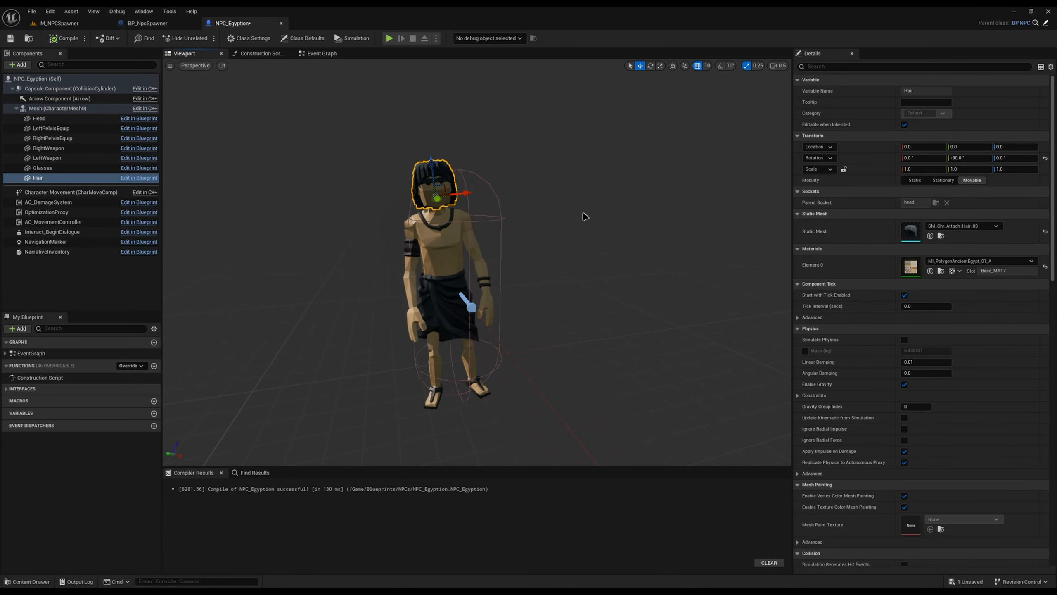
# - Reset the Hair component's static mesh to None, compile the NPC_Egyption blueprint and save it
pyautogui.click(1046, 232)
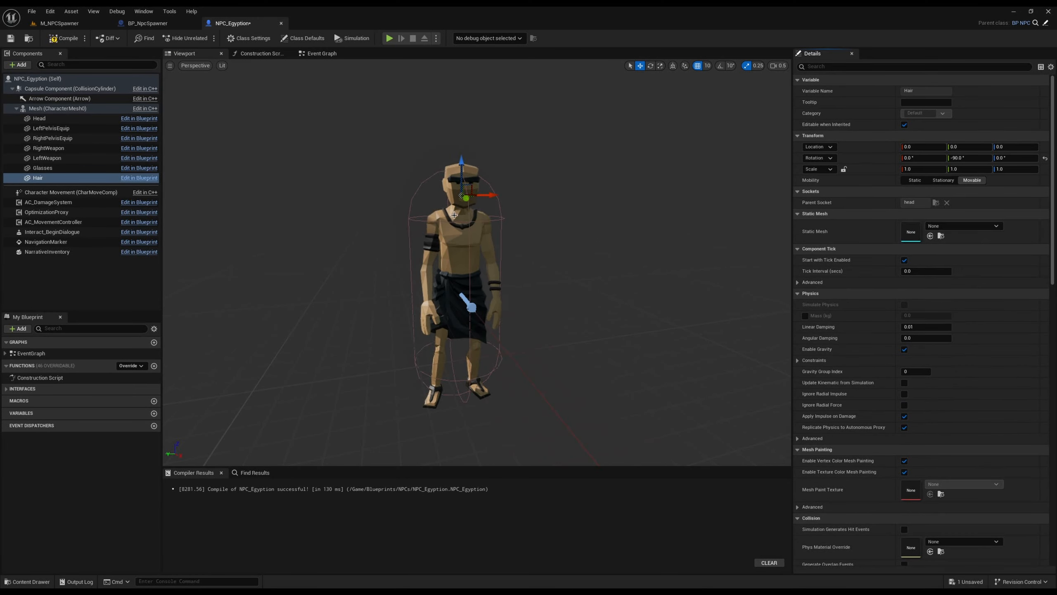
pyautogui.click(61, 42)
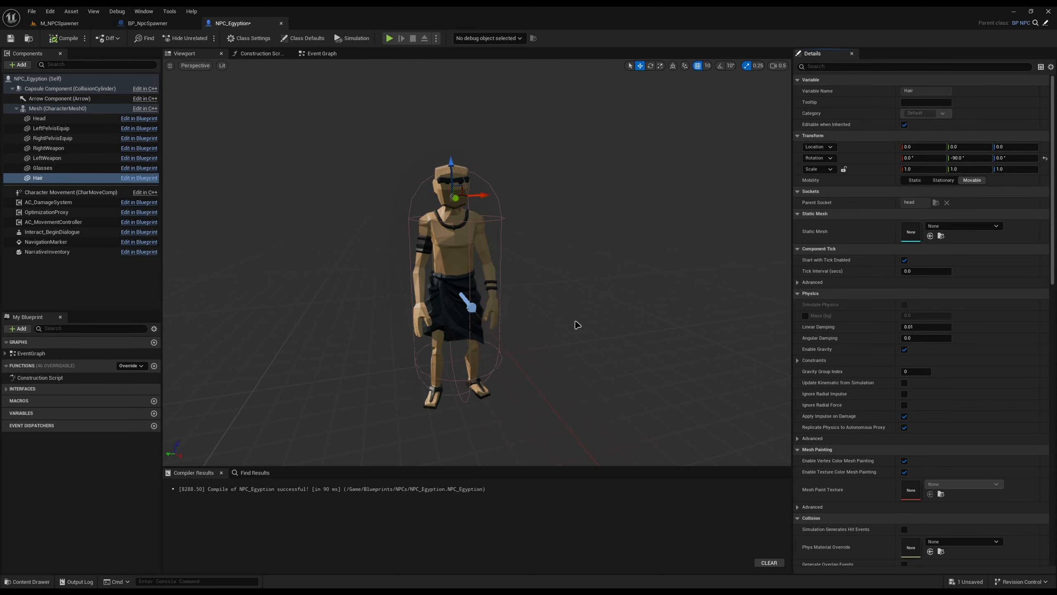
pyautogui.moveTo(362, 150); pyautogui.dragTo(389, 153, button='right')
pyautogui.hotkey('ctrl', 's')
pyautogui.moveTo(544, 255); pyautogui.dragTo(525, 243, button='right')
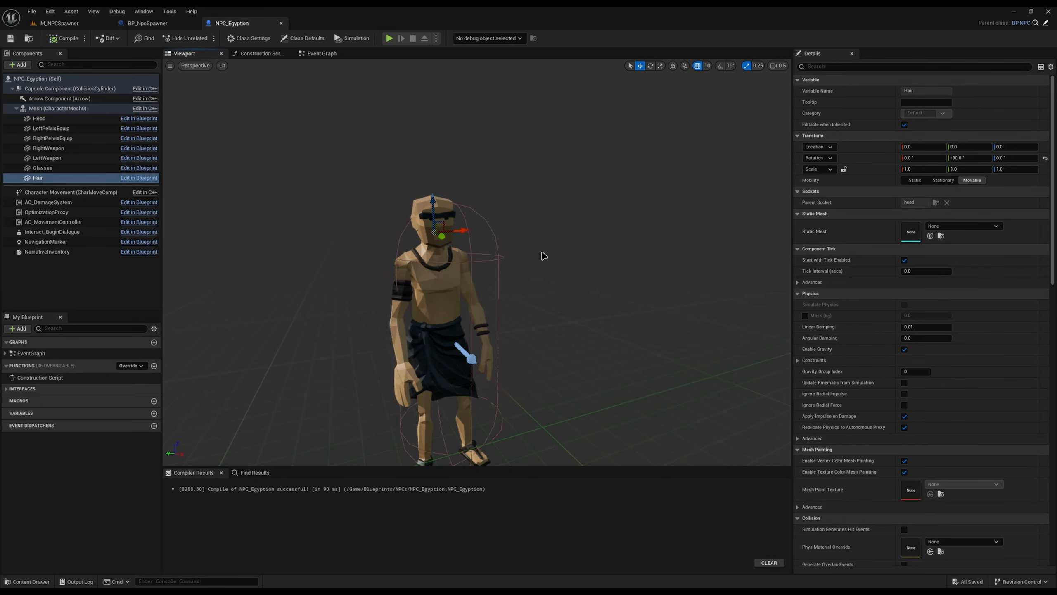
# - Locate NPC_Egyption's NPCs folder in the project content and look through the NPC blueprints it contains
pyautogui.moveTo(615, 327); pyautogui.dragTo(603, 321, button='right')
pyautogui.hotkey('ctrl', 'space')
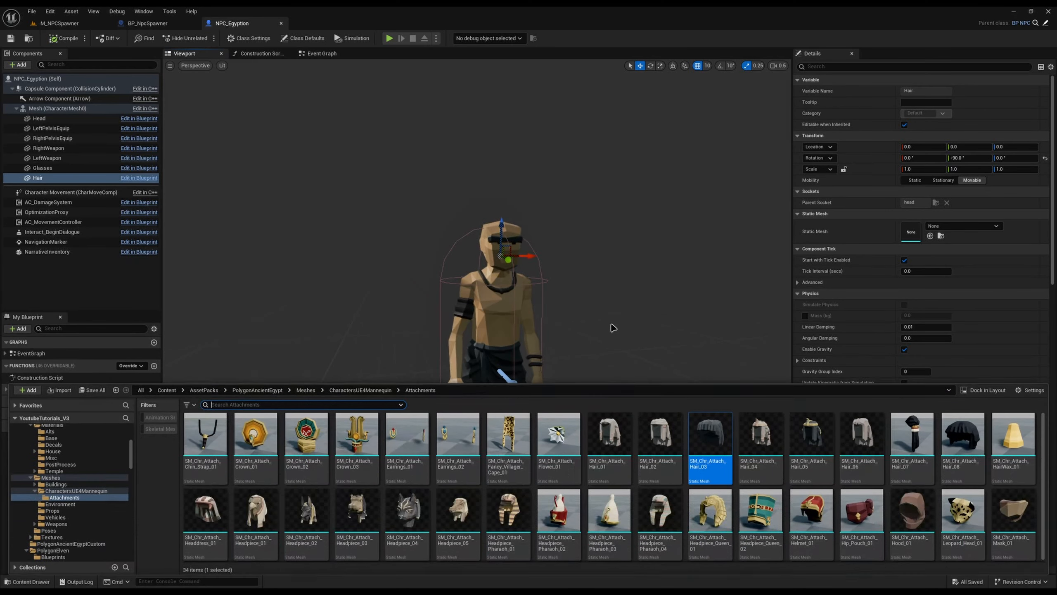
pyautogui.hotkey('ctrl', 'b')
pyautogui.press('Right')
pyautogui.press('Right')
pyautogui.press('Right')
pyautogui.press('Right')
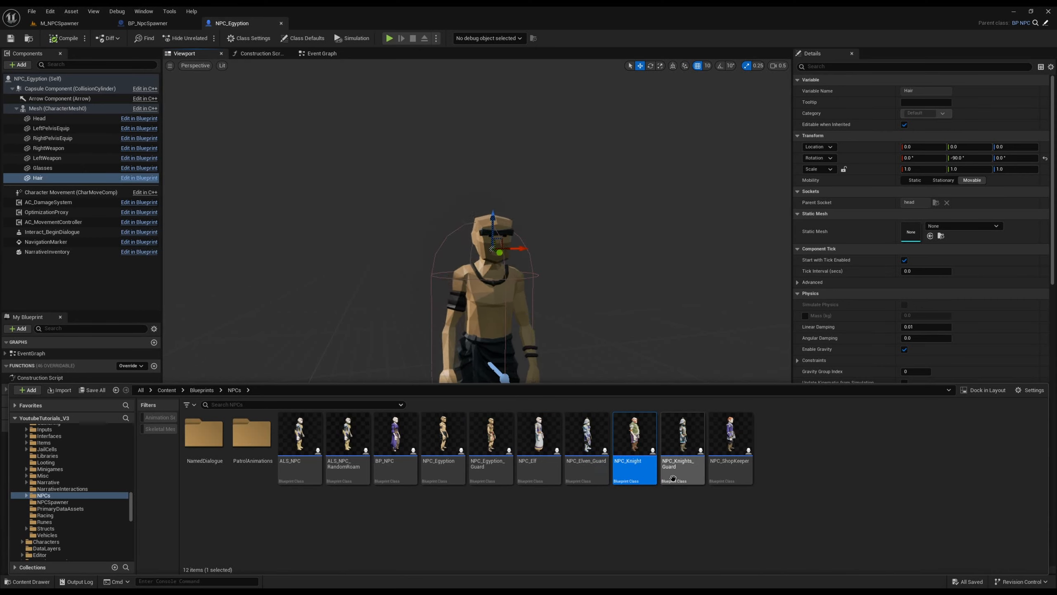
pyautogui.press('Right')
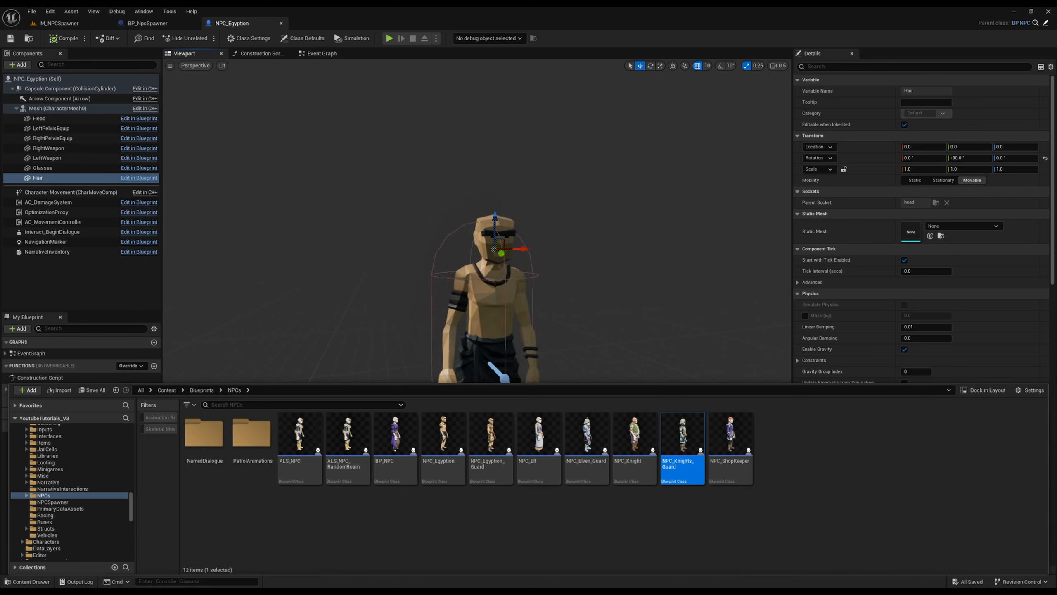
# - Examine the NPC blueprints from NPC_Egyption through NPC_Knight and the asset options of the BP_NPC blueprint
pyautogui.click(443, 438)
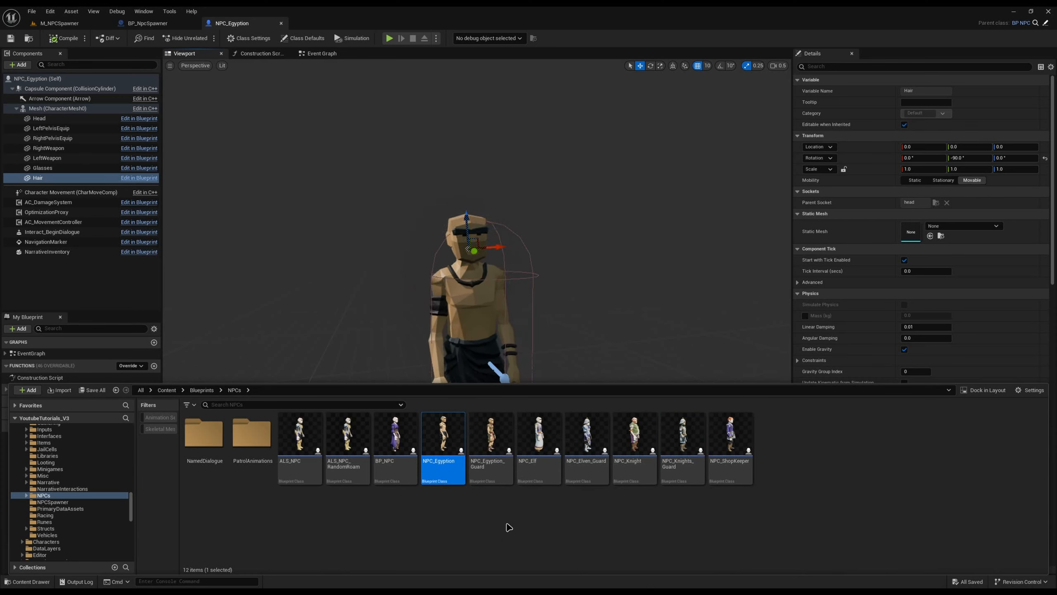
pyautogui.click(491, 454)
pyautogui.click(545, 469)
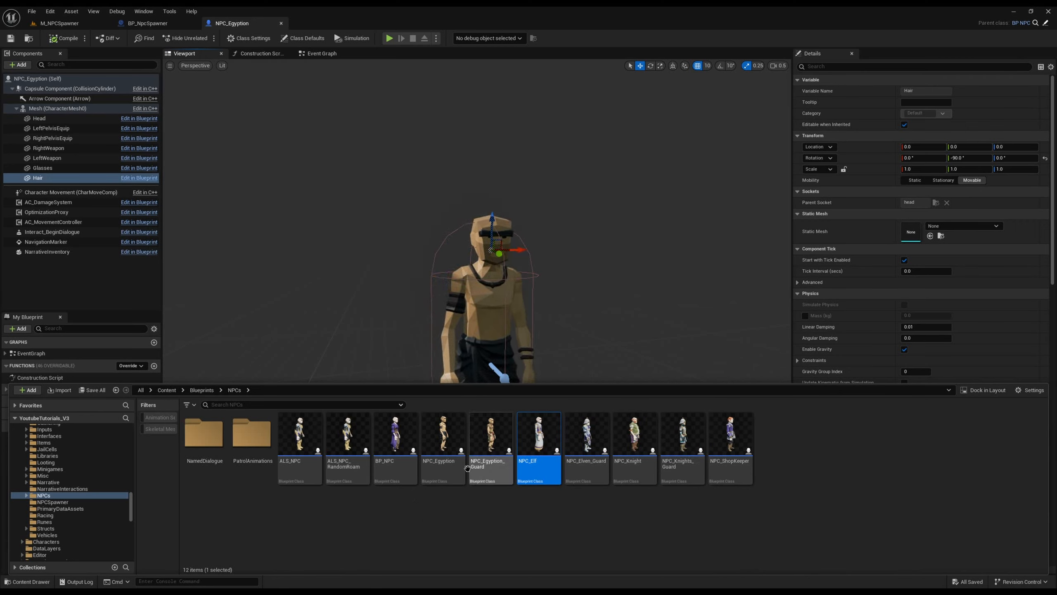
pyautogui.click(443, 464)
pyautogui.keyDown('ctrl'); pyautogui.click(495, 459); pyautogui.keyUp('ctrl')
pyautogui.keyDown('ctrl'); pyautogui.click(534, 462); pyautogui.keyUp('ctrl')
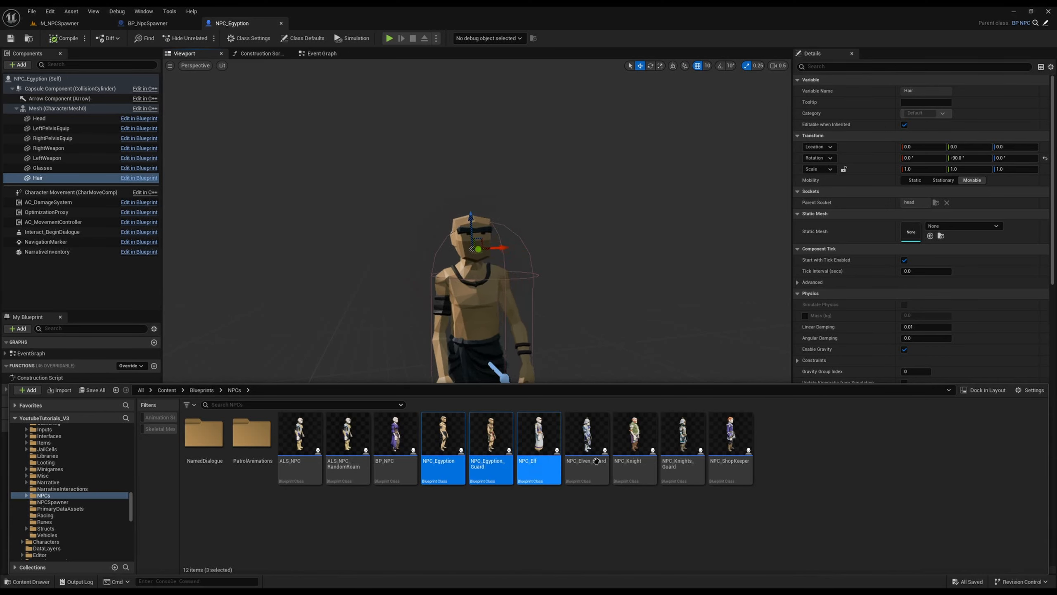
pyautogui.keyDown('ctrl'); pyautogui.click(585, 464); pyautogui.keyUp('ctrl')
pyautogui.keyDown('ctrl'); pyautogui.click(630, 464); pyautogui.keyUp('ctrl')
pyautogui.click(639, 557)
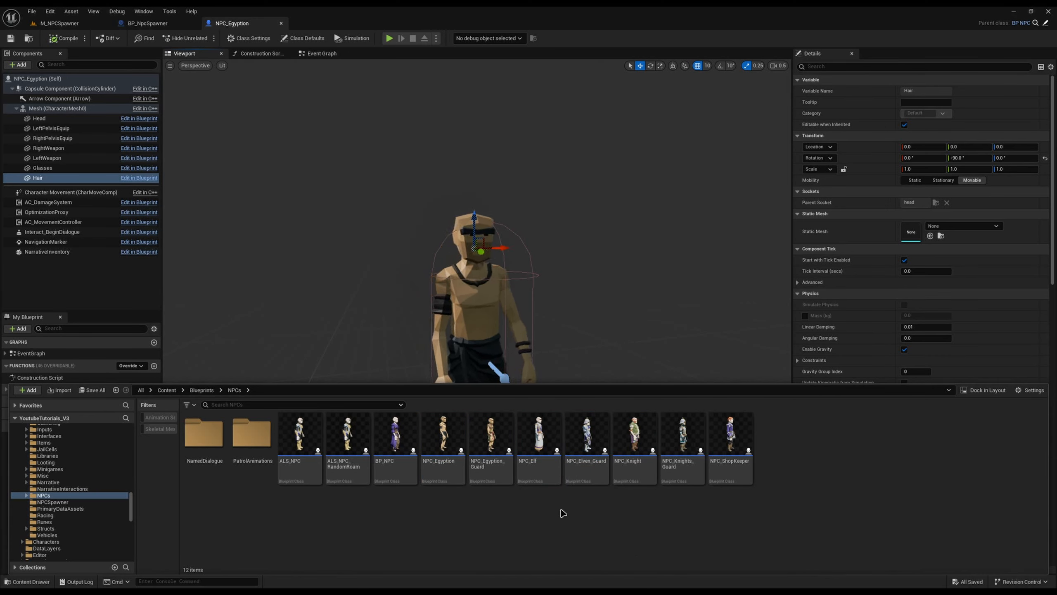
pyautogui.rightClick(389, 449)
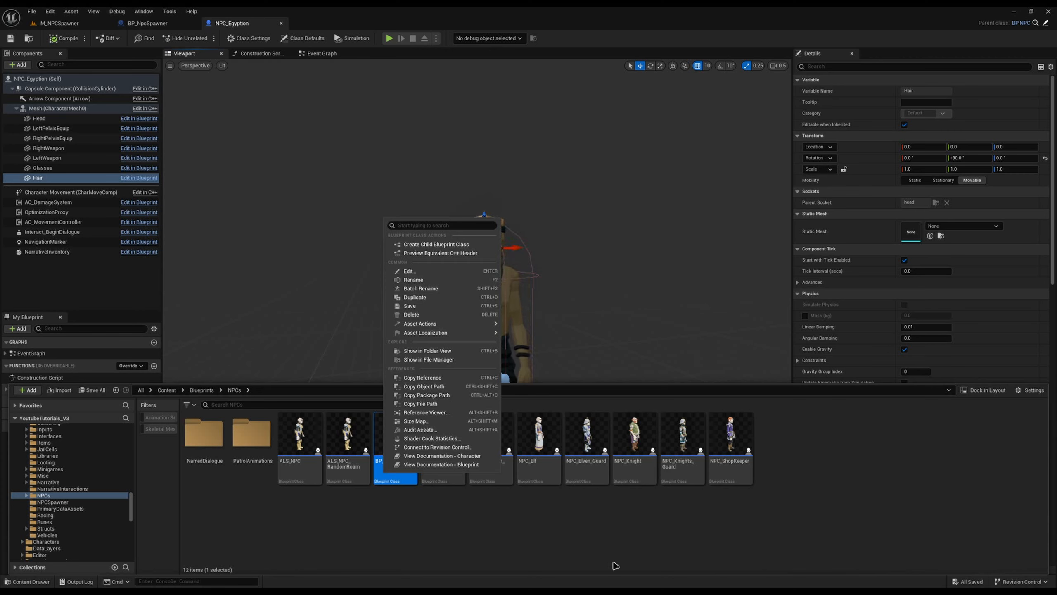
pyautogui.click(624, 570)
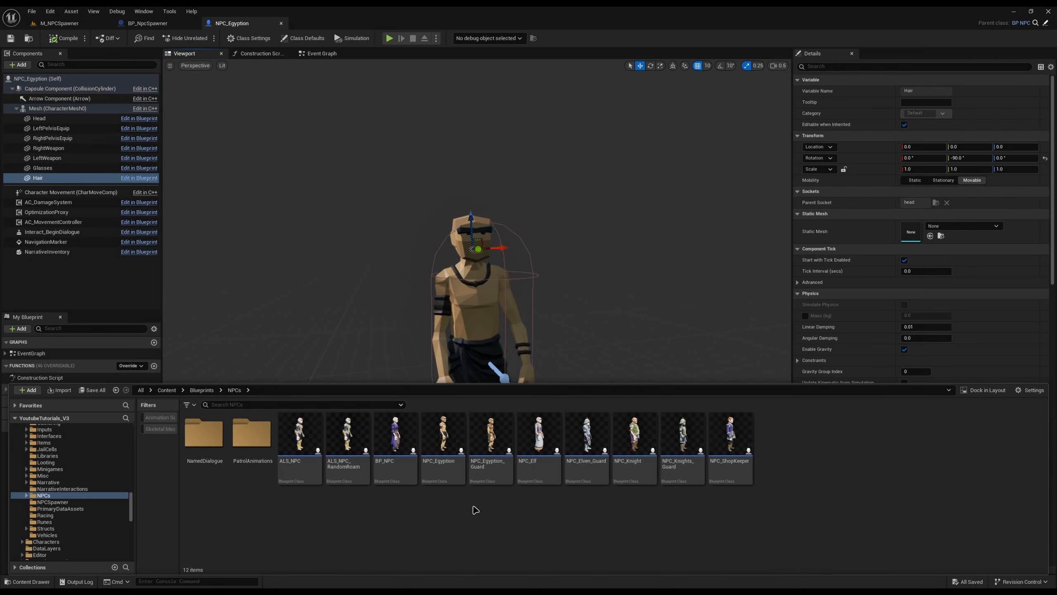
pyautogui.hotkey('ctrl', 'space')
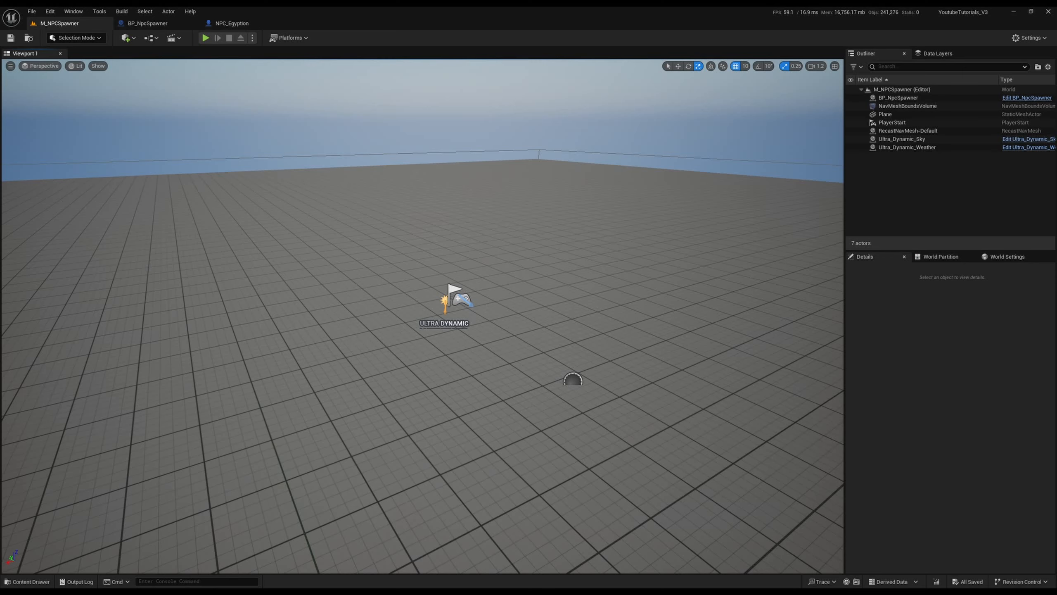
# - From the M_NPCSpawner level, open the NPCSpawner folder inside the project's Blueprints content
pyautogui.moveTo(394, 368)
pyautogui.mouseDown(button='right')
pyautogui.moveTo(386, 364)
pyautogui.moveTo(395, 368)
pyautogui.mouseUp(button='right')
pyautogui.hotkey('ctrl', 'space')
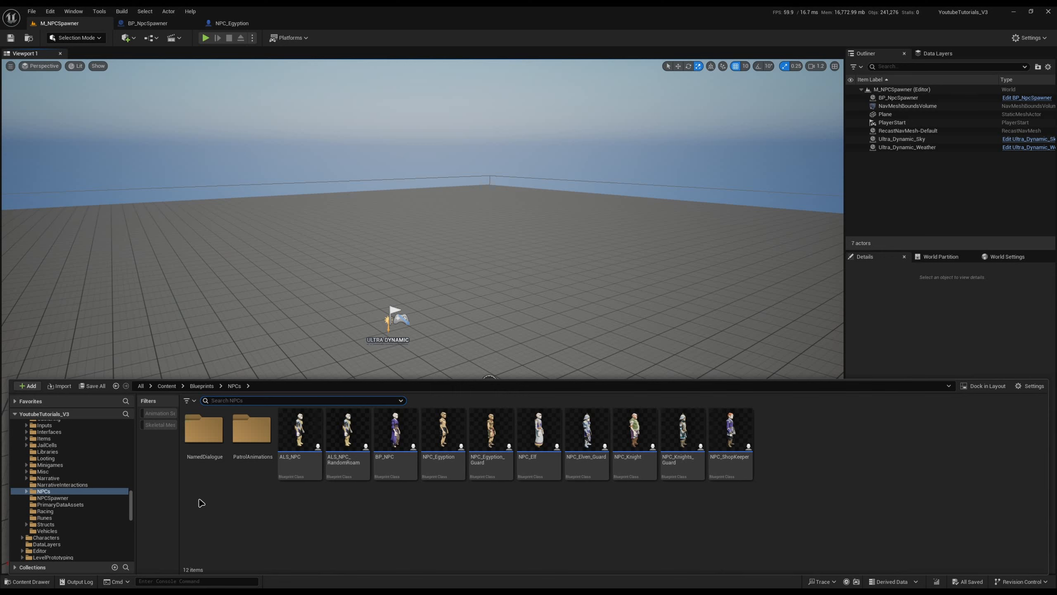
pyautogui.scroll(5, 71, 479)
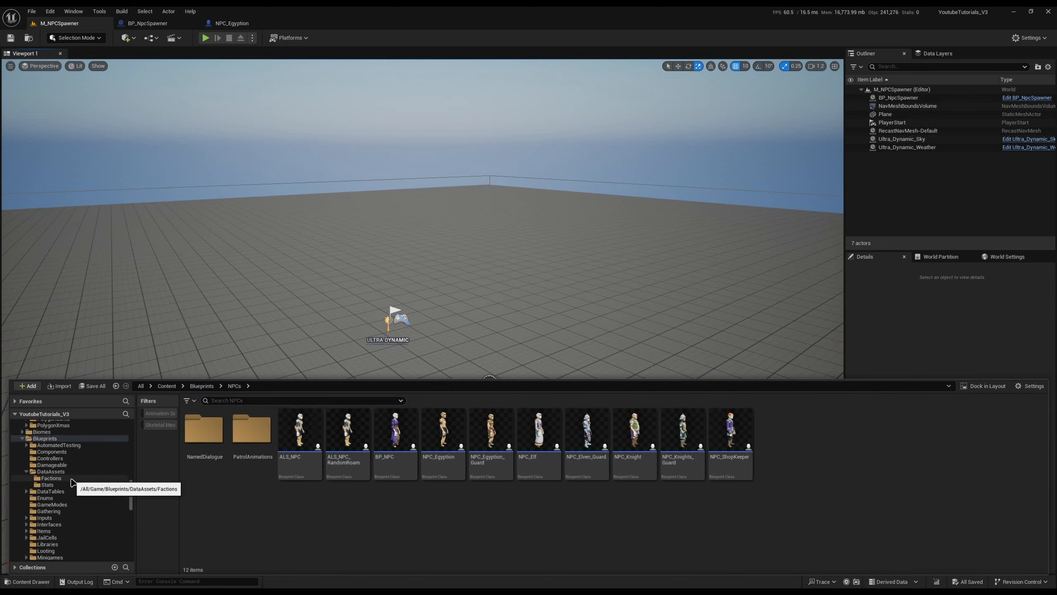
pyautogui.click(45, 438)
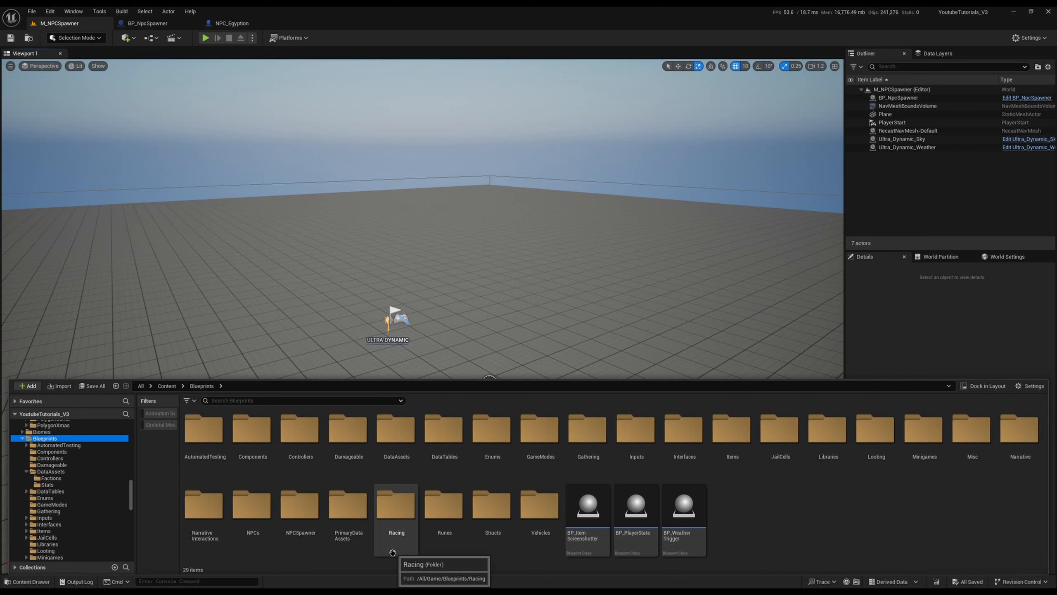
pyautogui.doubleClick(299, 506)
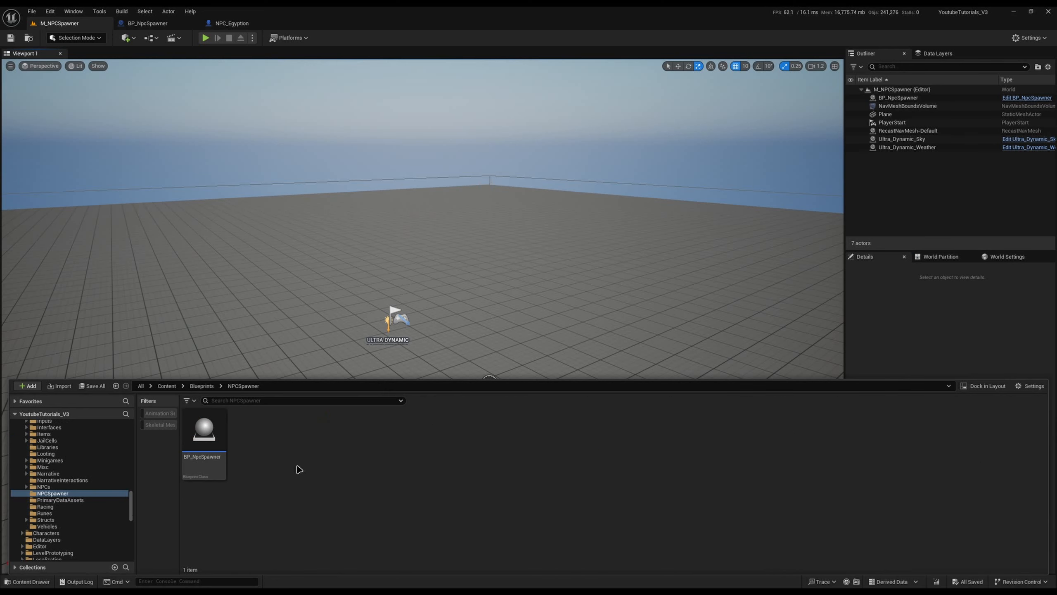
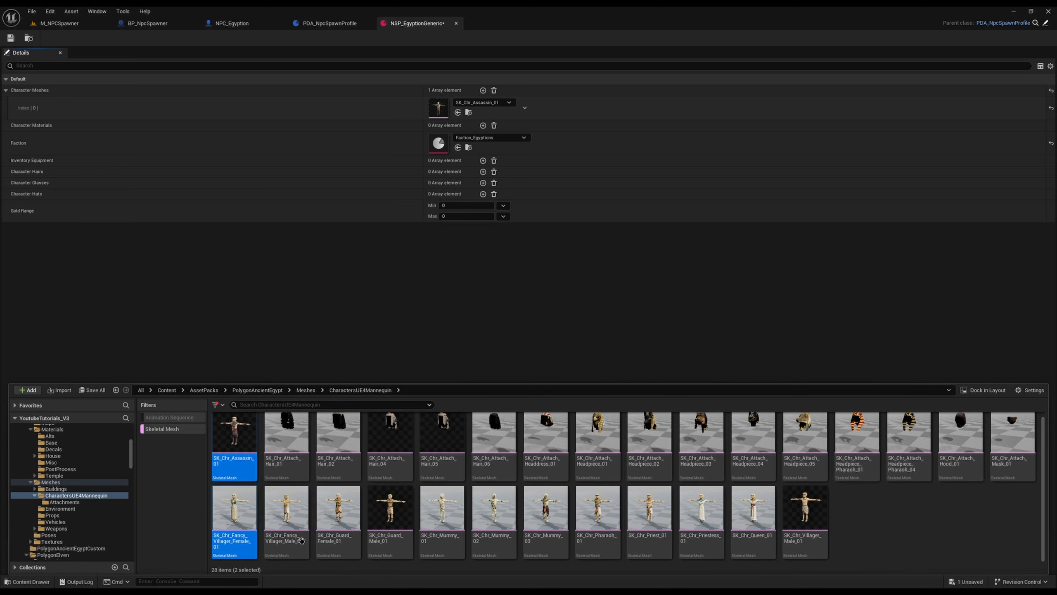
# - Fill NSP_EgyptionGeneric's Character Meshes with SK_Chr_Assassin_01, SK_Chr_Fancy_Villager_Female_01, SK_Chr_Fancy_Villager_Male_01 and SK_Chr_Villager_Male_01, one entry each
pyautogui.keyDown('ctrl'); pyautogui.click(287, 537); pyautogui.keyUp('ctrl')
pyautogui.keyDown('ctrl'); pyautogui.click(338, 537); pyautogui.keyUp('ctrl')
pyautogui.keyDown('ctrl'); pyautogui.click(442, 537); pyautogui.keyUp('ctrl')
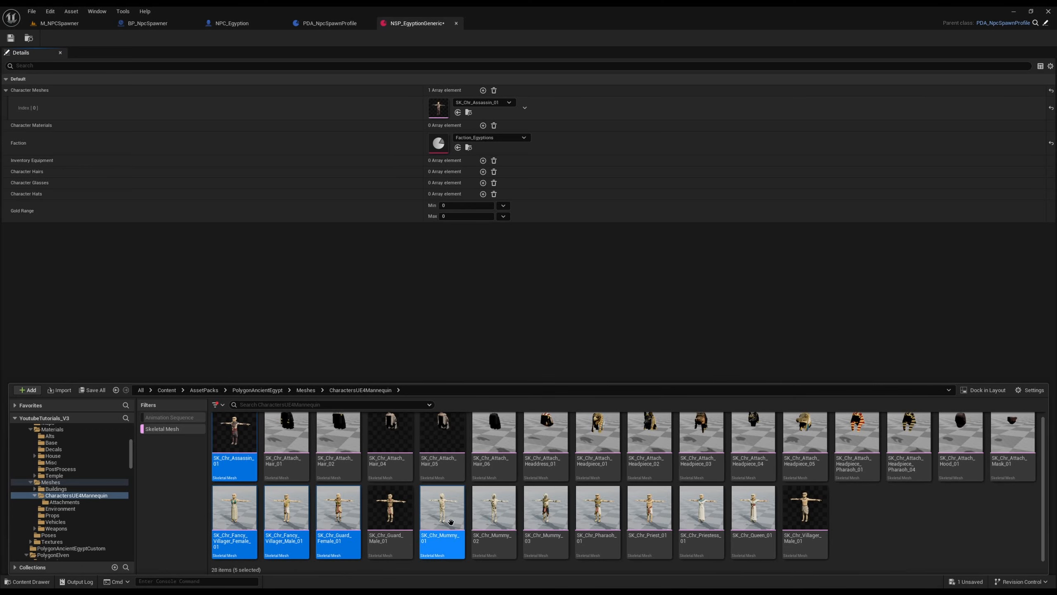
pyautogui.keyDown('ctrl'); pyautogui.click(442, 537); pyautogui.keyUp('ctrl')
pyautogui.keyDown('ctrl'); pyautogui.click(391, 510); pyautogui.keyUp('ctrl')
pyautogui.keyDown('ctrl'); pyautogui.click(392, 510); pyautogui.keyUp('ctrl')
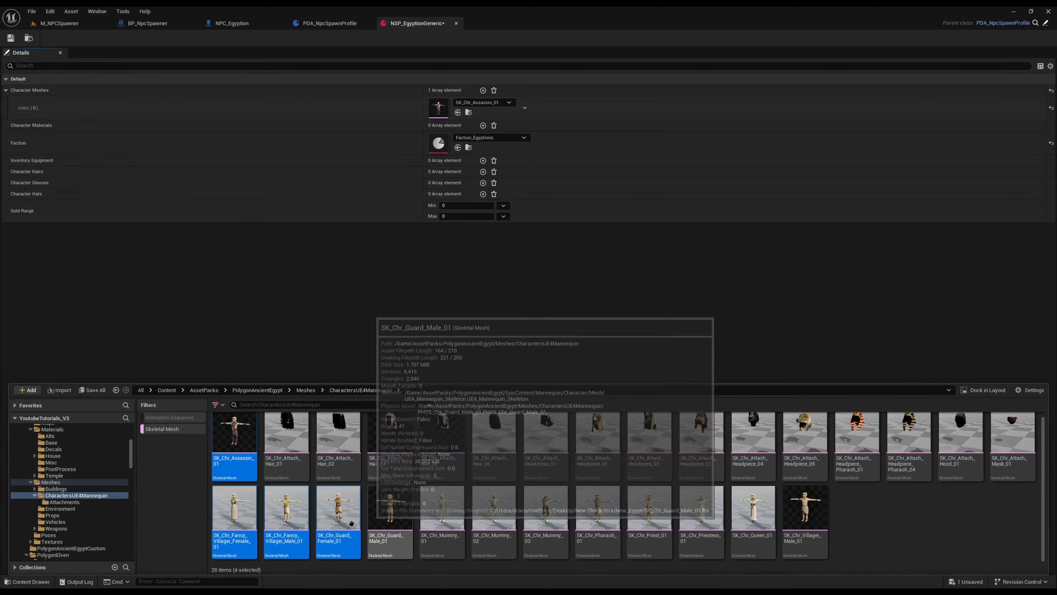
pyautogui.keyDown('ctrl'); pyautogui.click(338, 514); pyautogui.keyUp('ctrl')
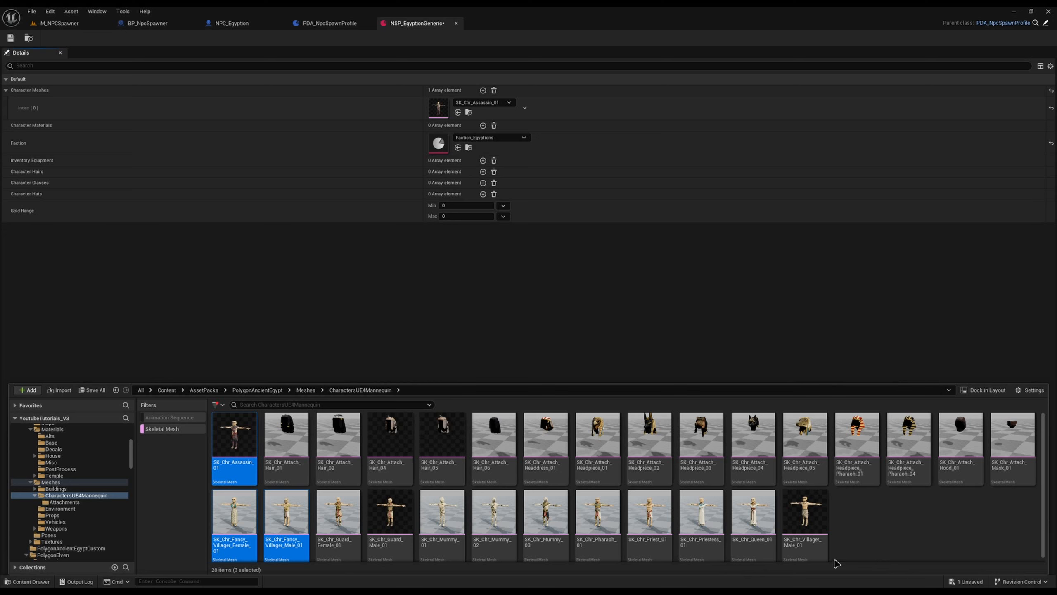
pyautogui.keyDown('ctrl'); pyautogui.click(813, 549); pyautogui.keyUp('ctrl')
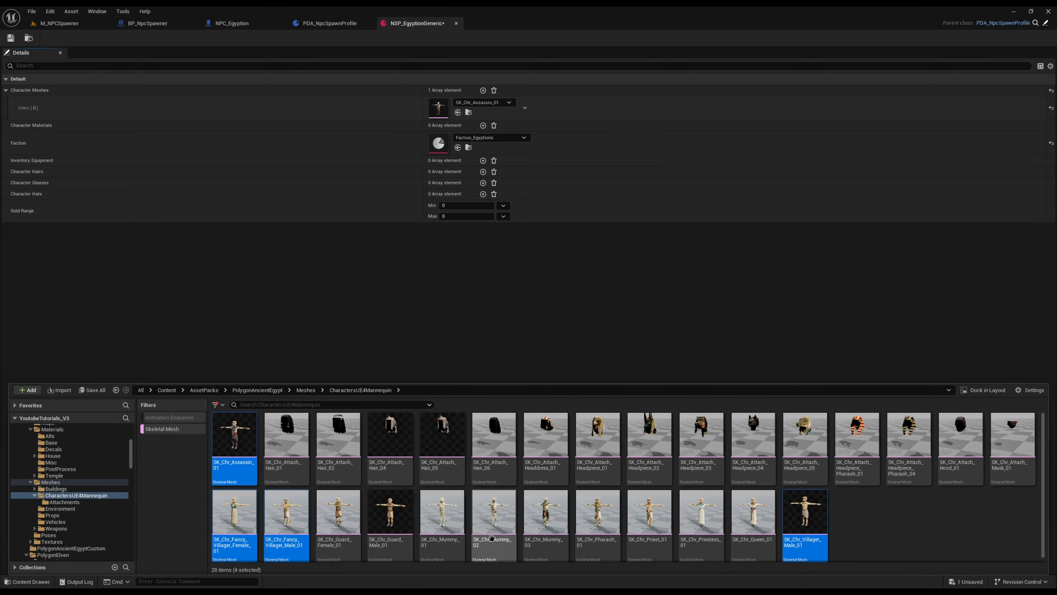
pyautogui.moveTo(228, 472); pyautogui.dragTo(442, 90)
pyautogui.click(524, 108)
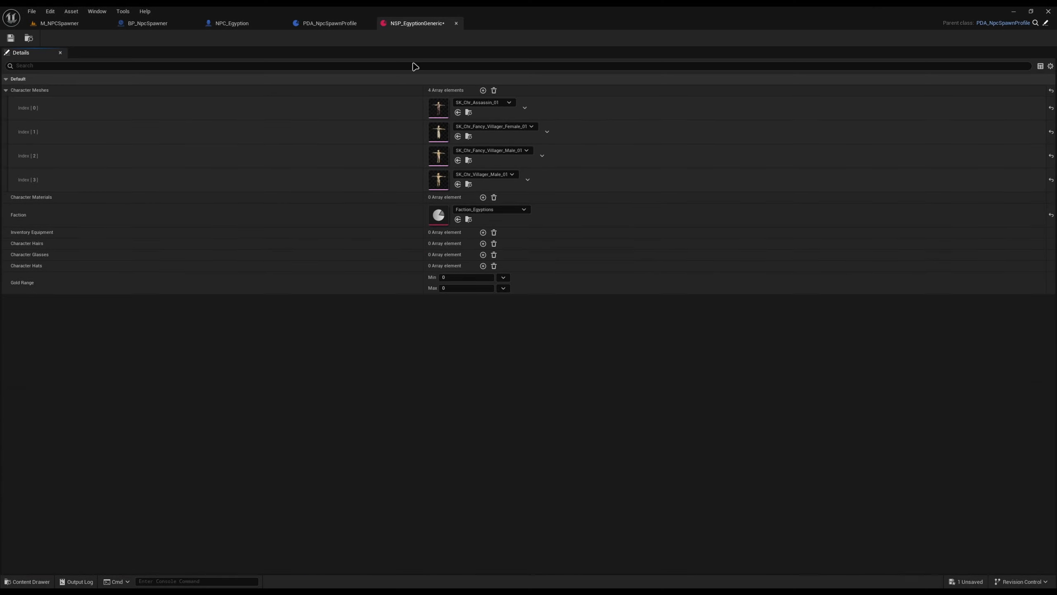
# - Try to assign all twelve MI_PolygonAncientEgypt instances from PolygonAncientEgypt's Materials/Alts folder to NSP_EgyptionGeneric's Character Materials
pyautogui.doubleClick(362, 89)
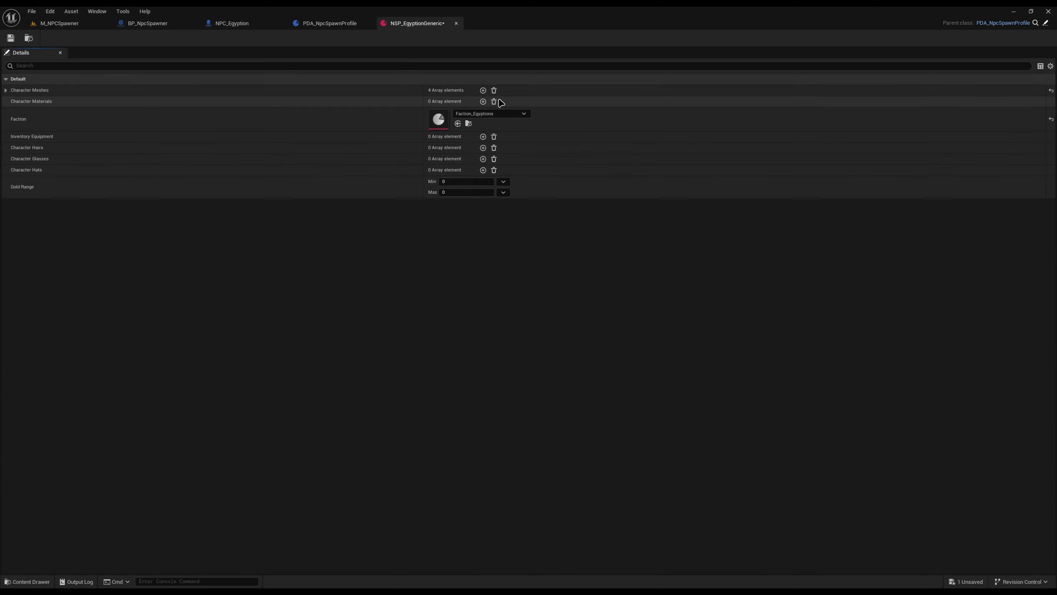
pyautogui.click(483, 102)
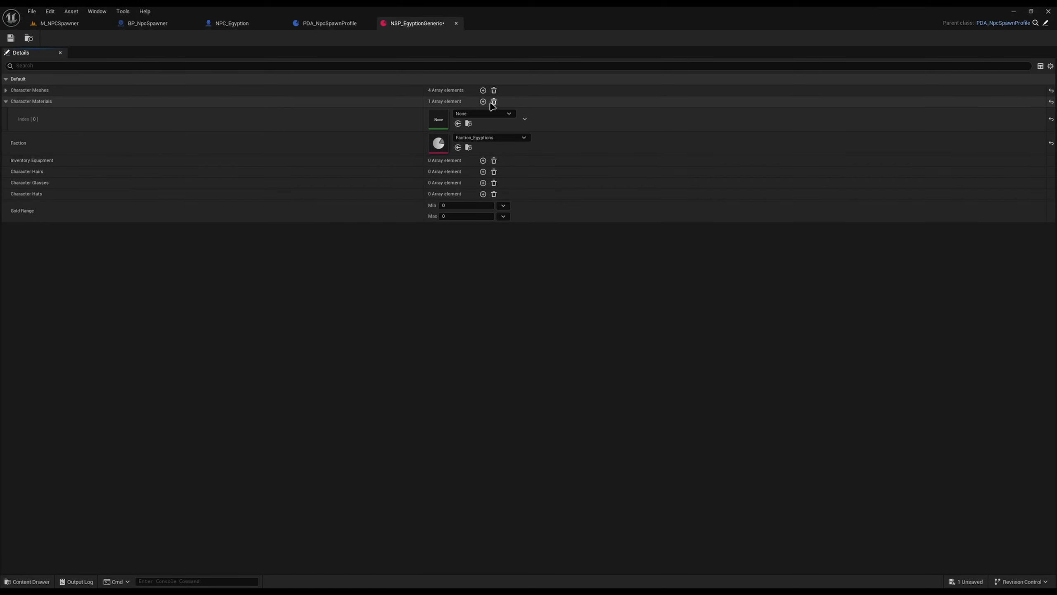
pyautogui.click(493, 102)
pyautogui.hotkey('ctrl', 'space')
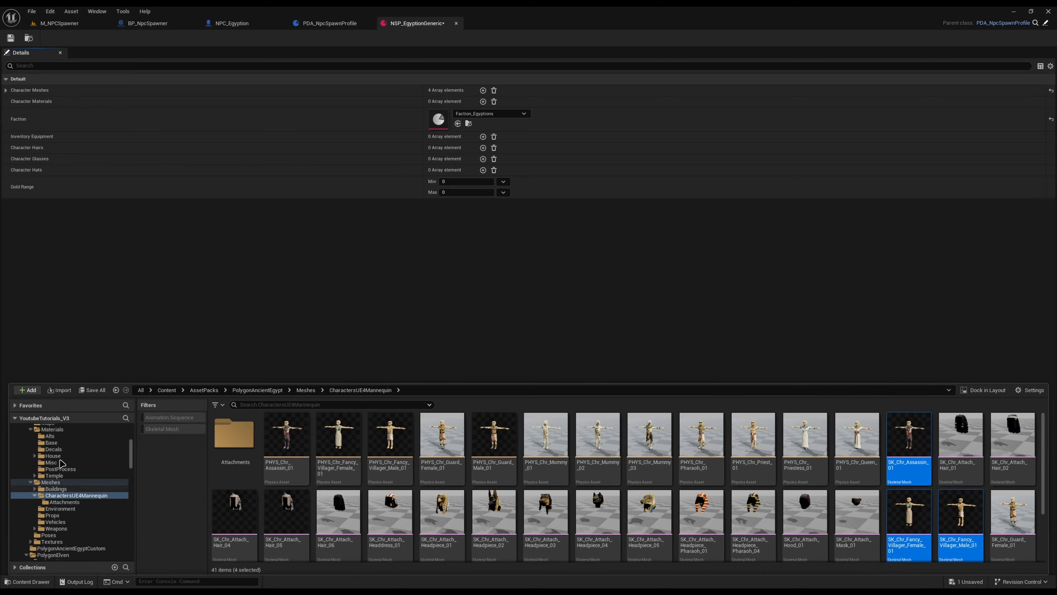
pyautogui.click(52, 430)
pyautogui.click(62, 435)
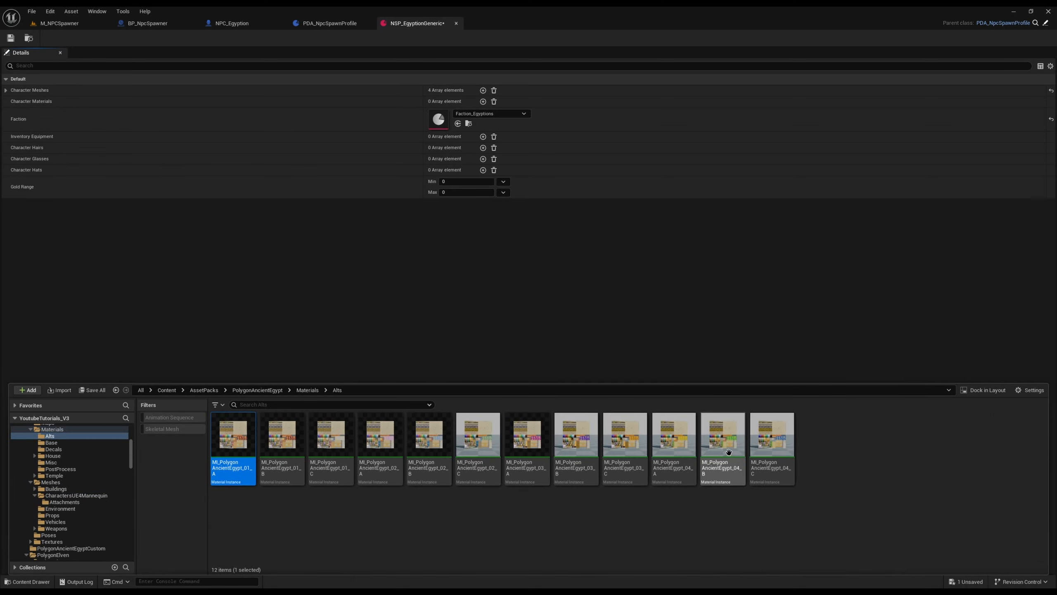
pyautogui.moveTo(1019, 545); pyautogui.dragTo(442, 102)
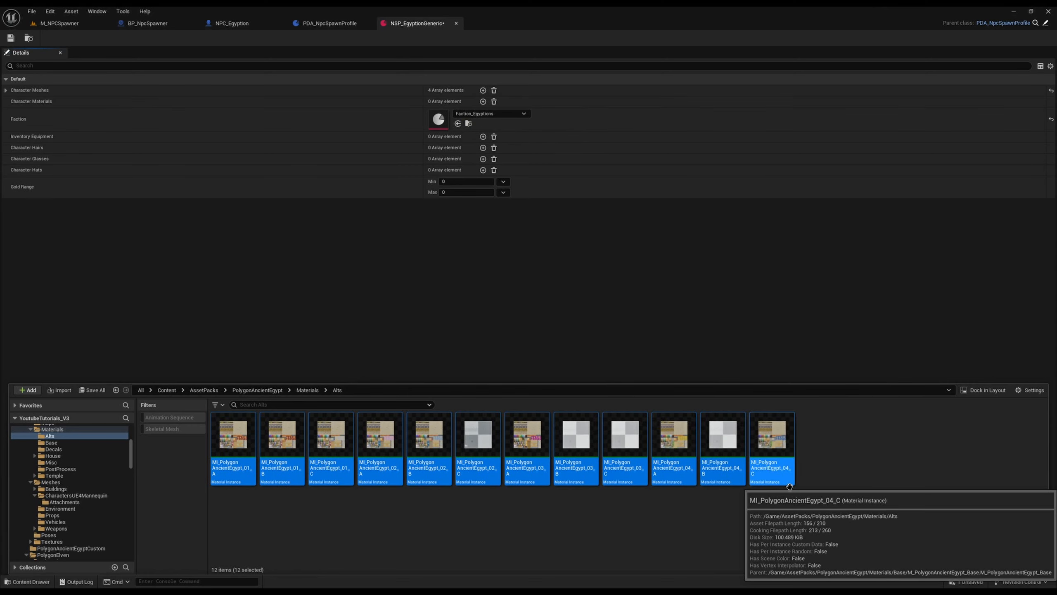
# - In PDA_NpcSpawnProfile, change the CharacterMaterials variable's type to Material Instance soft object reference and compile the blueprint
pyautogui.click(329, 22)
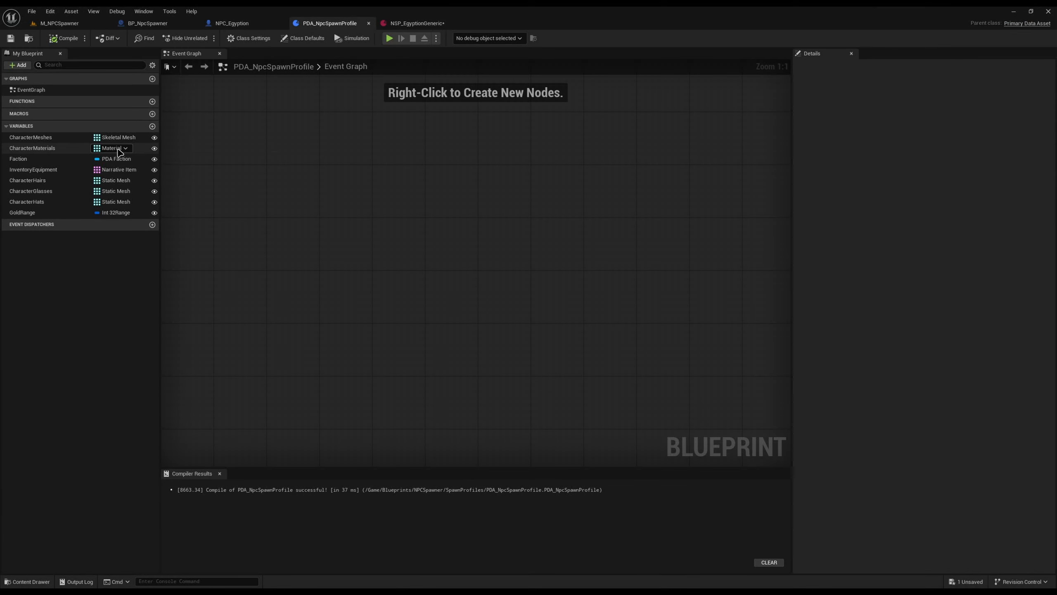
pyautogui.click(118, 149)
pyautogui.write('material')
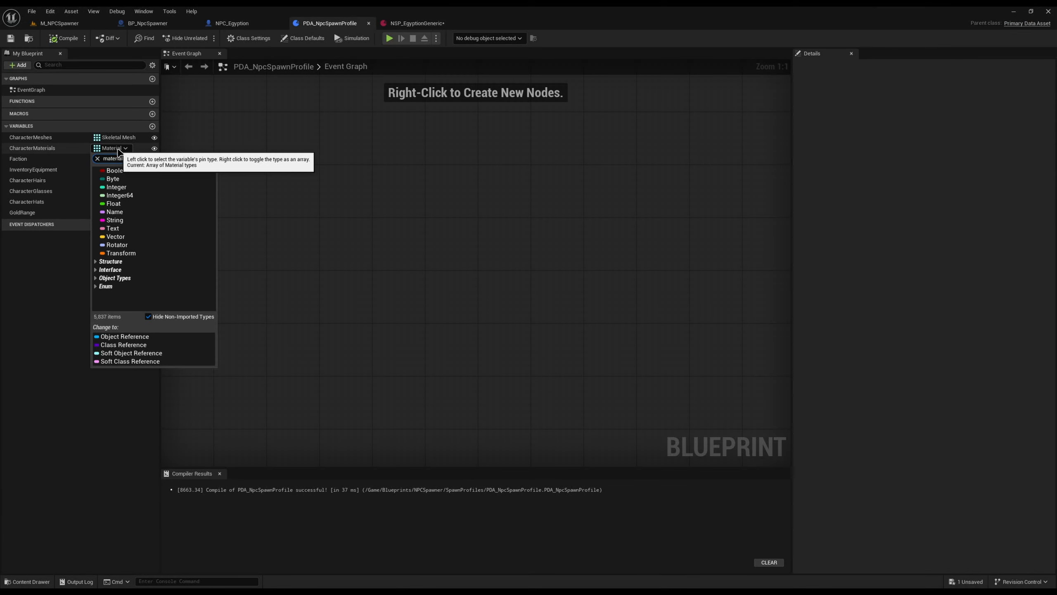
pyautogui.write(' in')
pyautogui.moveTo(183, 243)
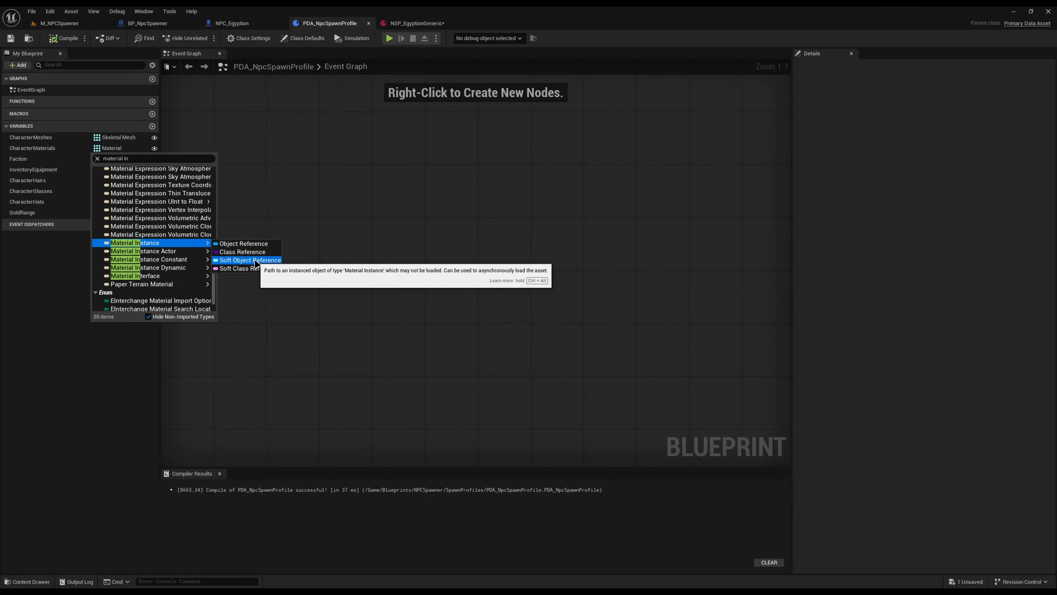
pyautogui.click(250, 261)
pyautogui.click(63, 38)
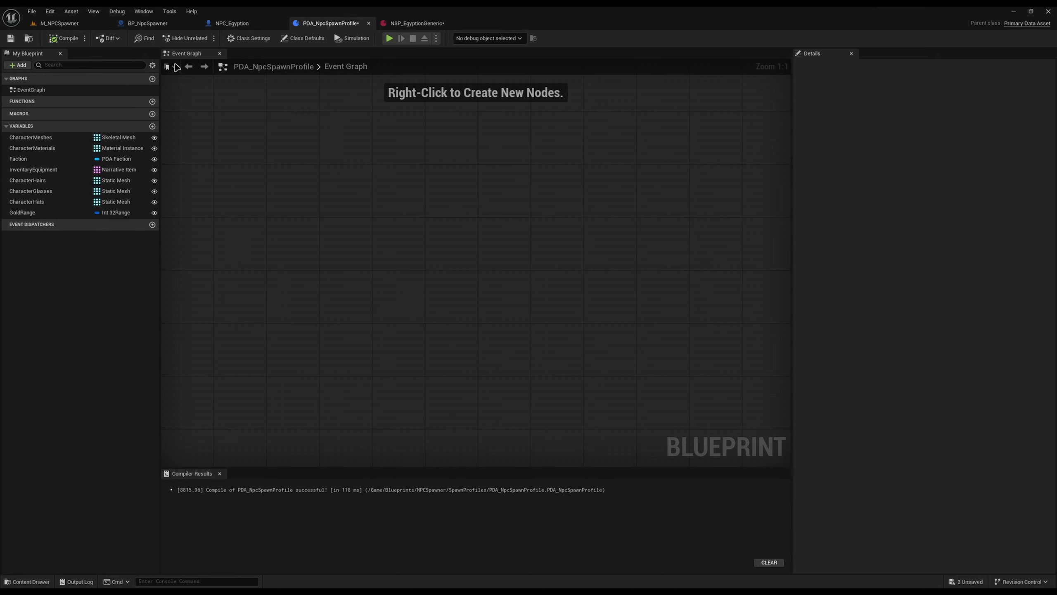
# - Add the twelve selected MI_PolygonAncientEgypt instances, 01_A through 04_C, to NSP_EgyptionGeneric's Character Materials and save the profile
pyautogui.click(429, 26)
pyautogui.hotkey('ctrl', 'space')
pyautogui.moveTo(399, 442); pyautogui.dragTo(448, 99)
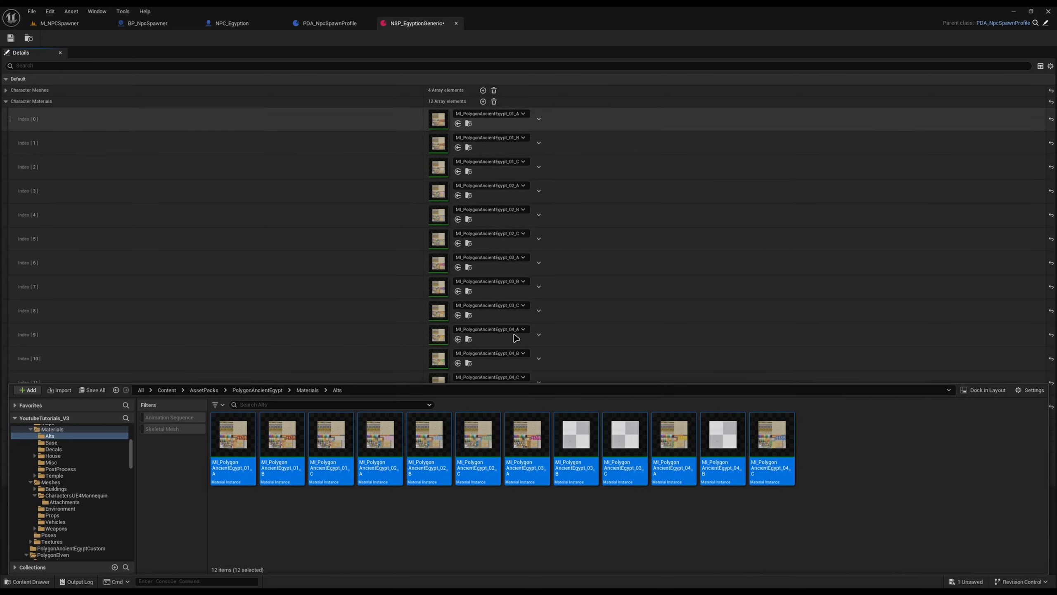
pyautogui.click(361, 99)
pyautogui.doubleClick(363, 103)
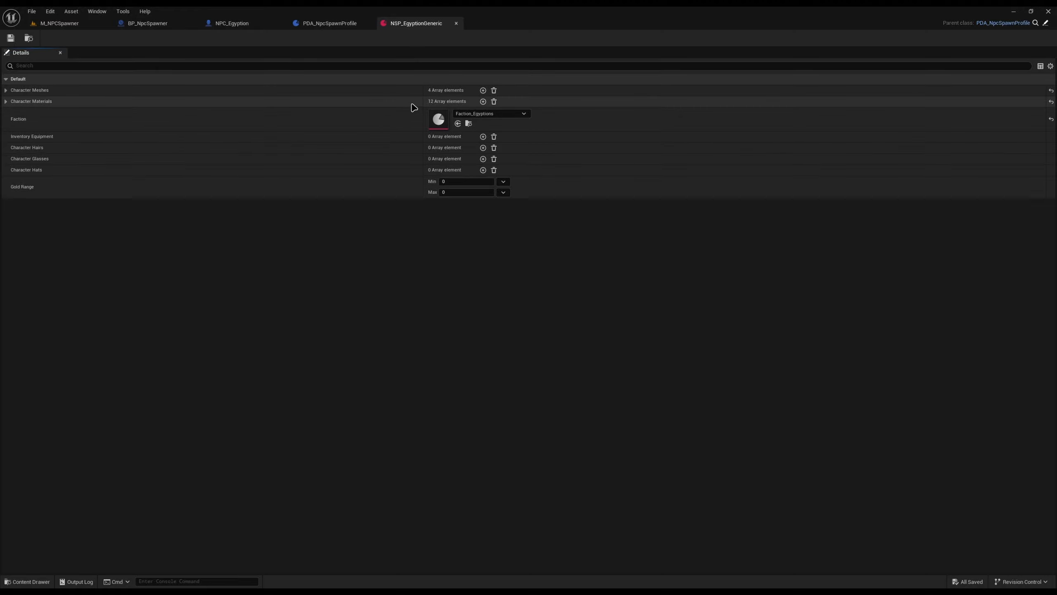
# - Review the entries in NSP_EgyptionGeneric's Character Meshes and Character Materials arrays
pyautogui.doubleClick(396, 102)
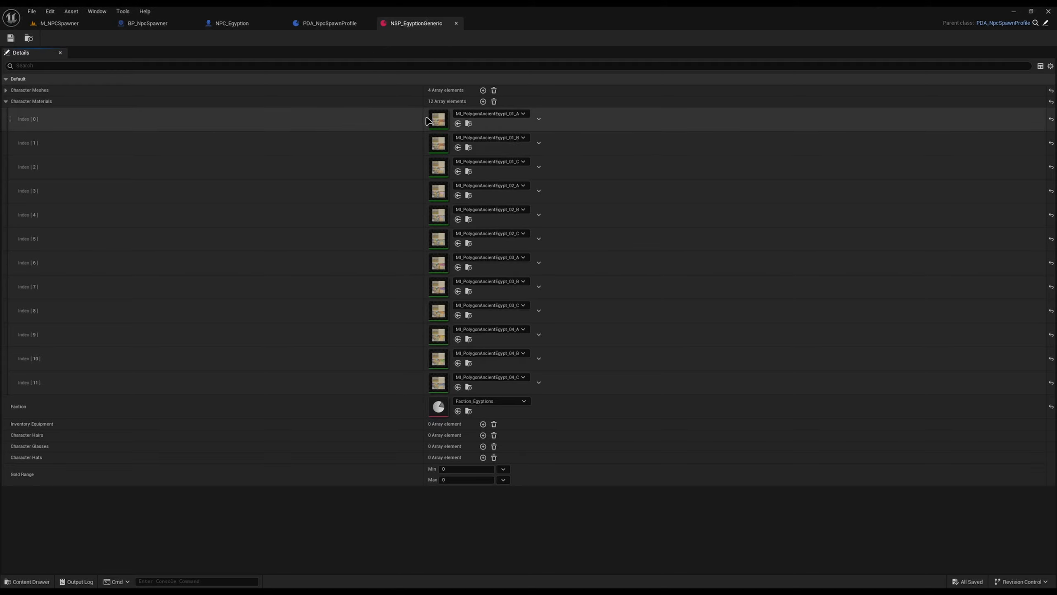
pyautogui.doubleClick(263, 103)
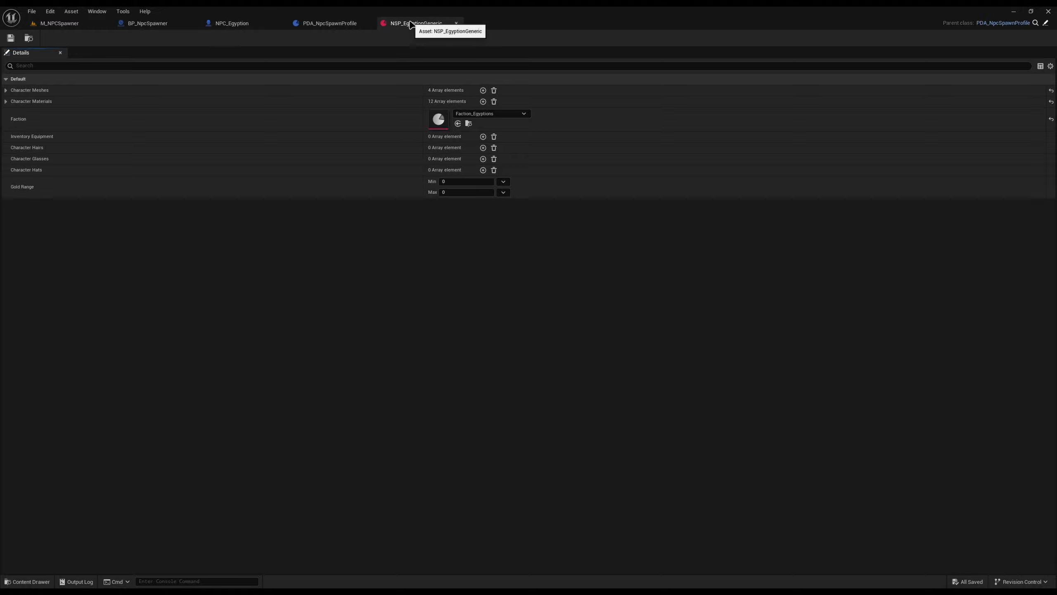
pyautogui.doubleClick(302, 88)
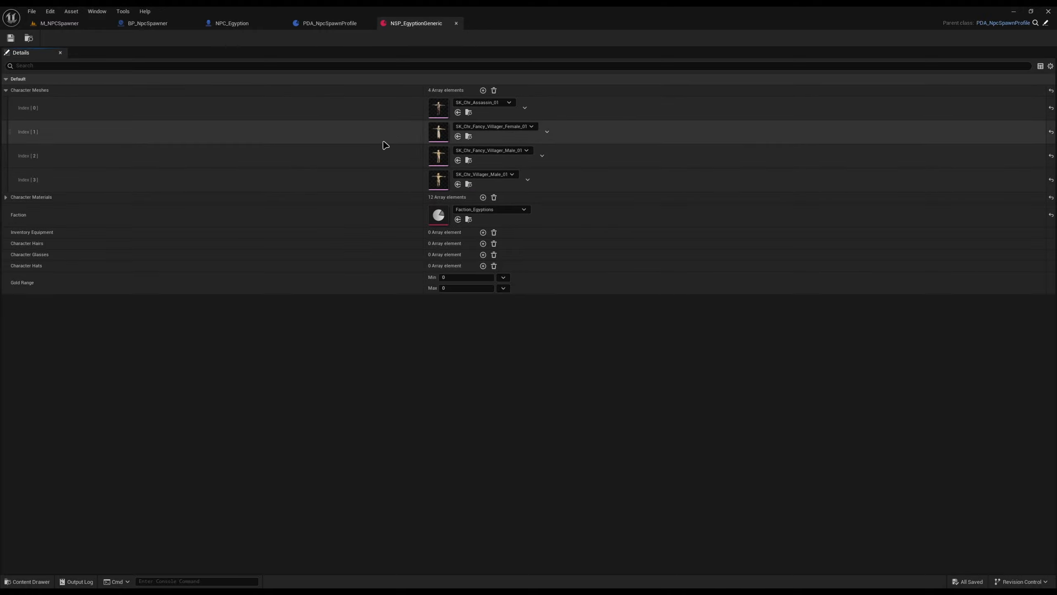
pyautogui.doubleClick(335, 92)
pyautogui.doubleClick(310, 104)
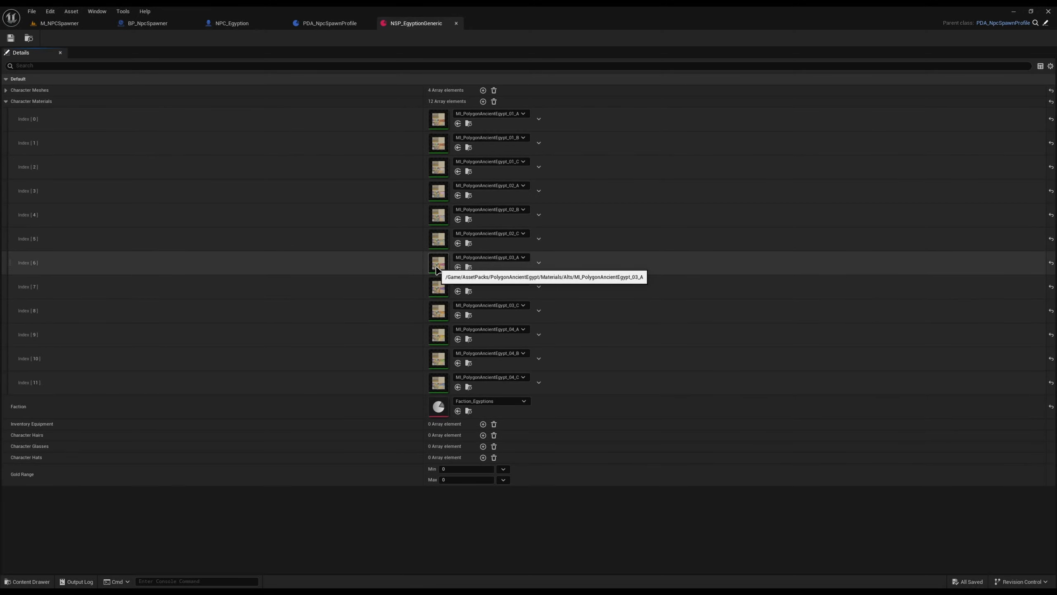
pyautogui.doubleClick(320, 101)
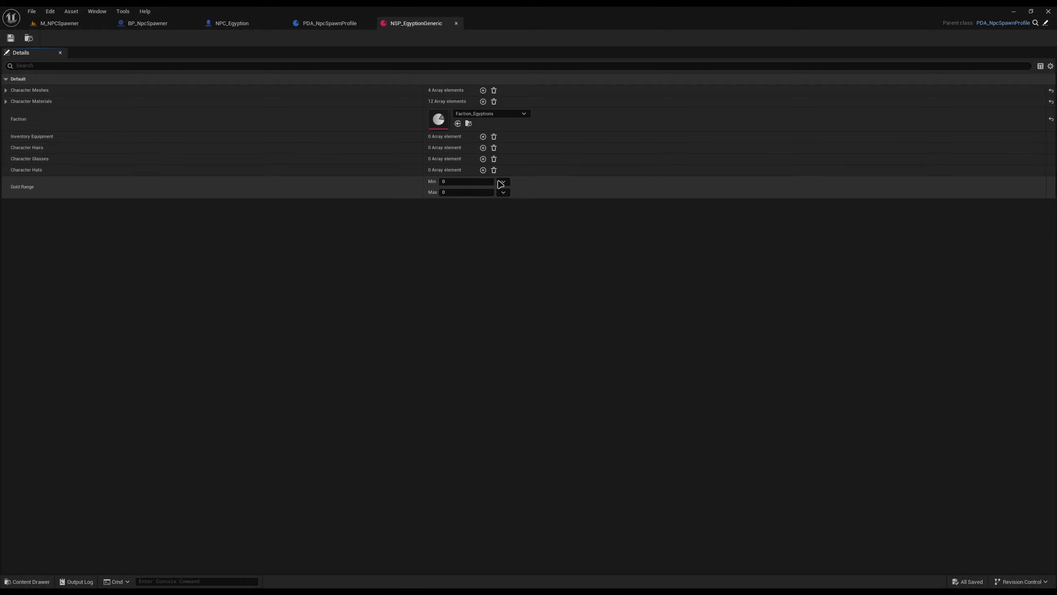
# - Set NSP_EgyptionGeneric's Gold Range maximum to 25 and save the profile
pyautogui.click(462, 182)
pyautogui.click(461, 194)
pyautogui.write('25')
pyautogui.press('Return')
pyautogui.hotkey('ctrl', 's')
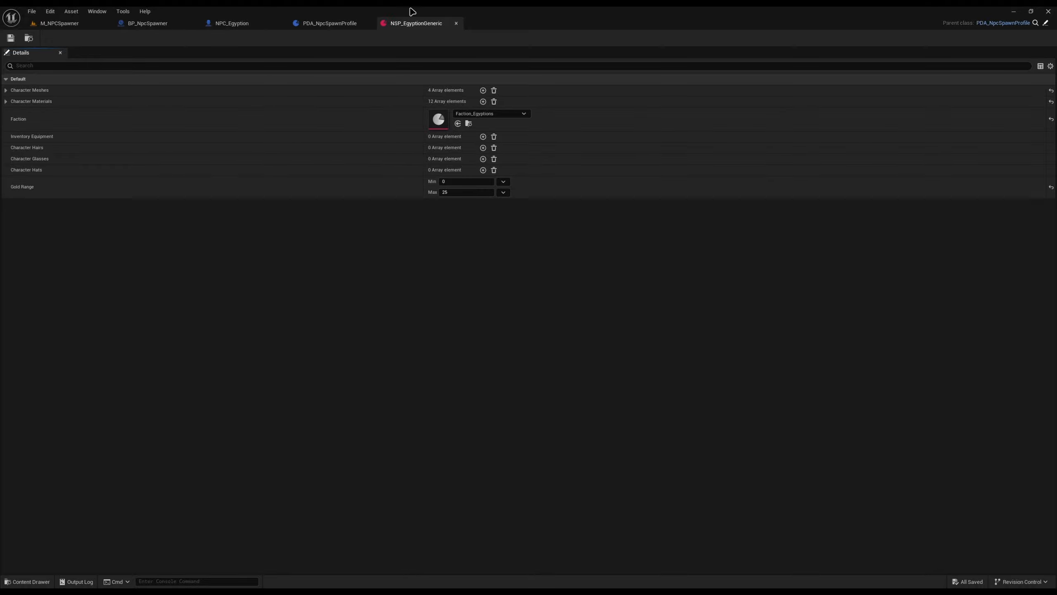
# - Search PolygonFantasyKingdom's Meshes/Chr folder for "guard" while filling in NSP_KnightGuards
pyautogui.hotkey('ctrl', 'space')
pyautogui.hotkey('ctrl', 'space')
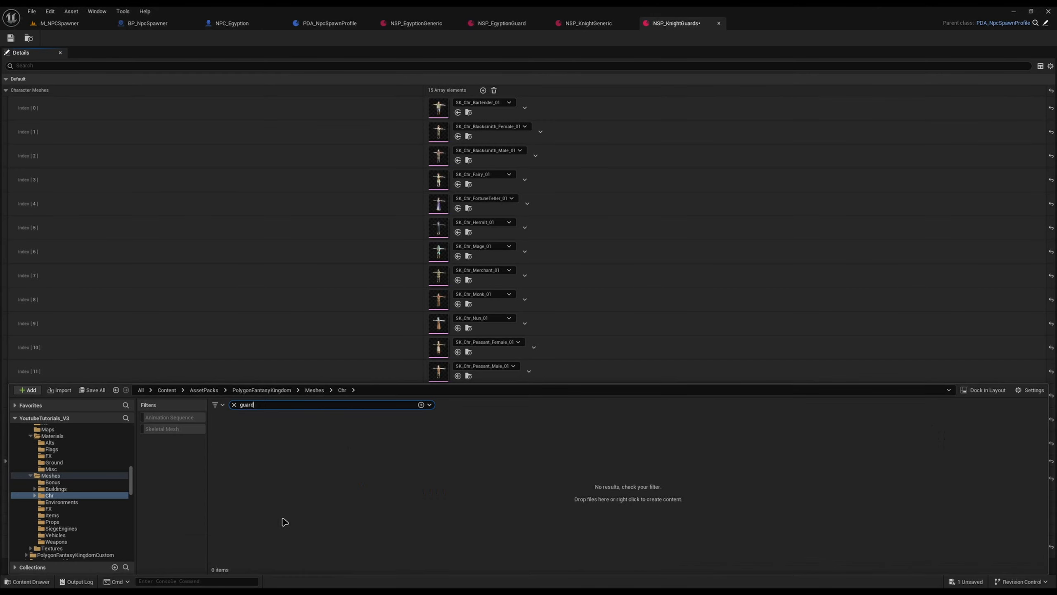
pyautogui.click(302, 478)
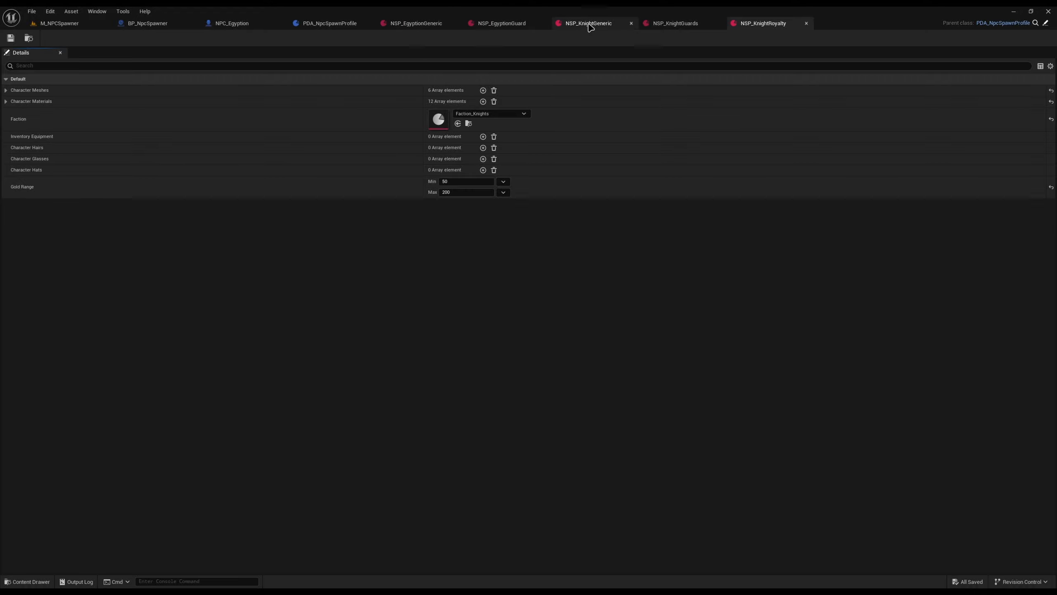
# - Locate NSP_KnightRoyalty in the NPCSpawner's SpawnProfiles folder and look over the spawn profiles stored there
pyautogui.hotkey('ctrl', 'space')
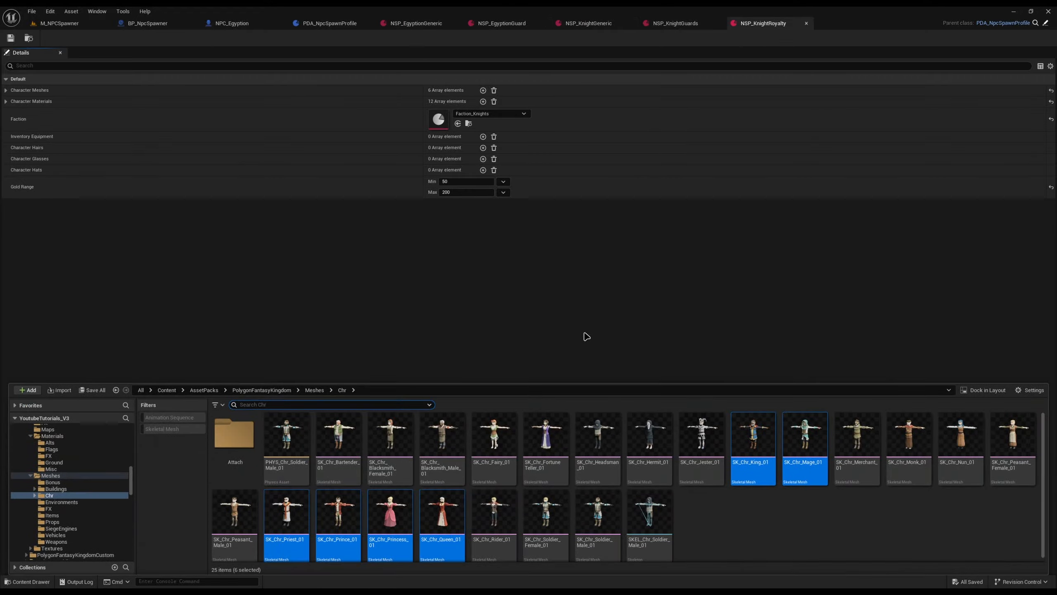
pyautogui.hotkey('ctrl', 'space')
pyautogui.hotkey('ctrl', 'b')
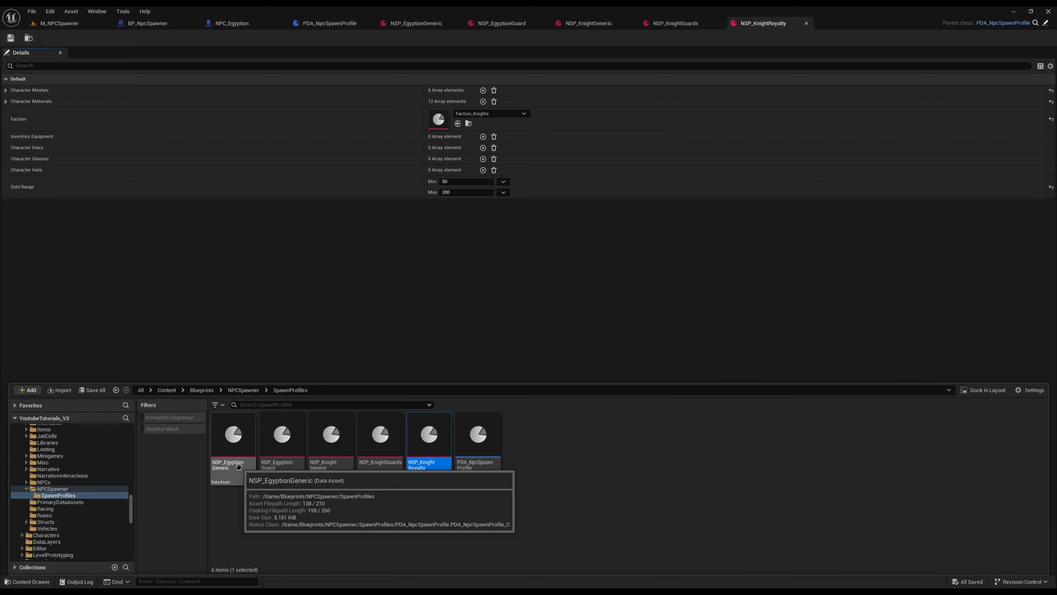
pyautogui.click(532, 527)
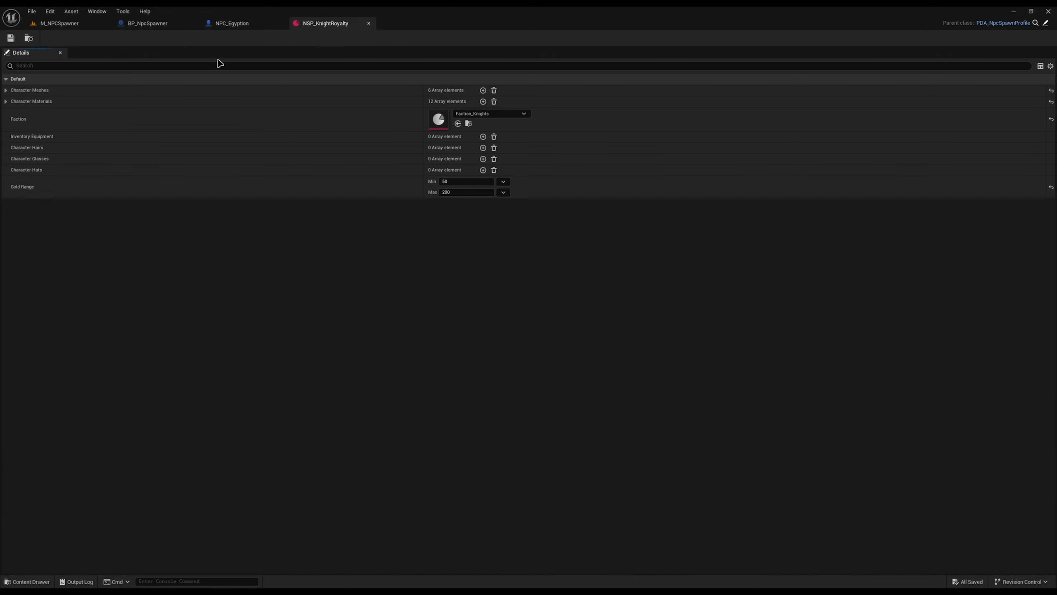
# - Examine BP_NpcSpawner's Spawn the NPCs logic and SpawnedNPCs variable, and return to the M_NPCSpawner level by way of NSP_KnightRoyalty
pyautogui.click(148, 24)
pyautogui.moveTo(374, 283); pyautogui.dragTo(359, 204, button='right')
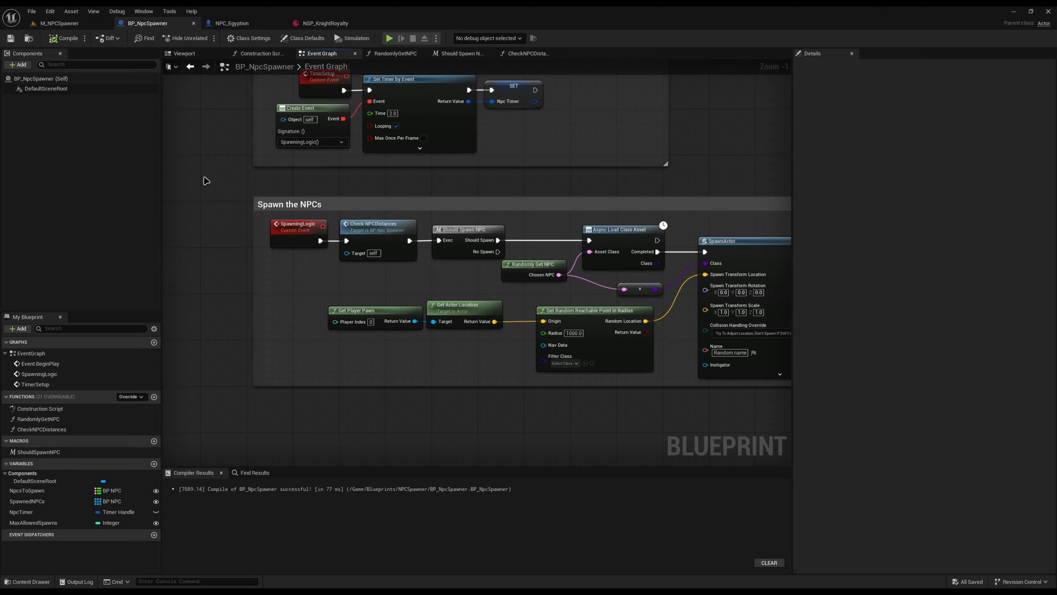
pyautogui.click(51, 502)
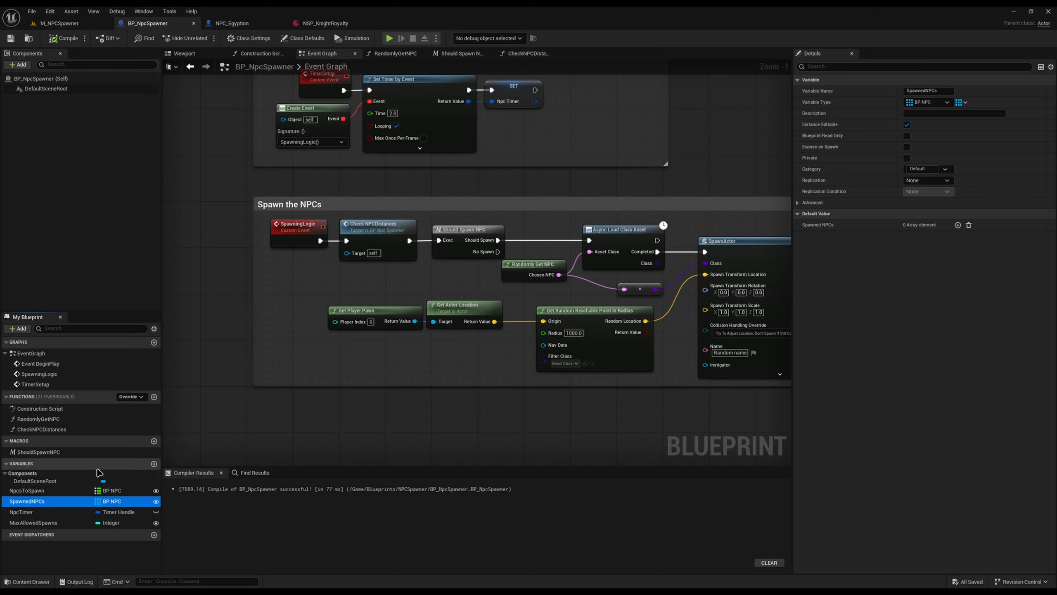
pyautogui.click(321, 23)
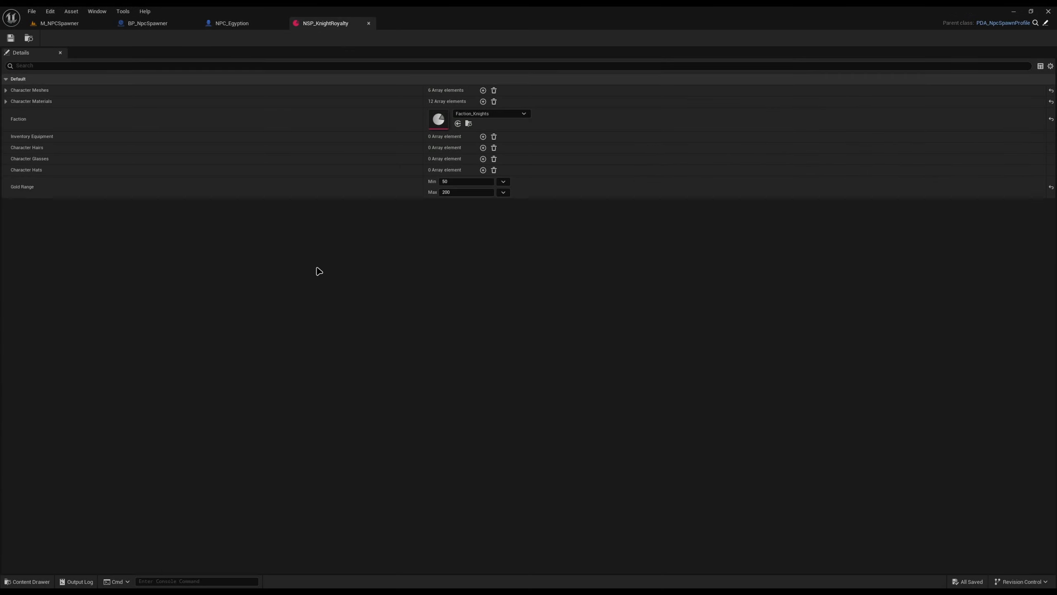
pyautogui.click(61, 24)
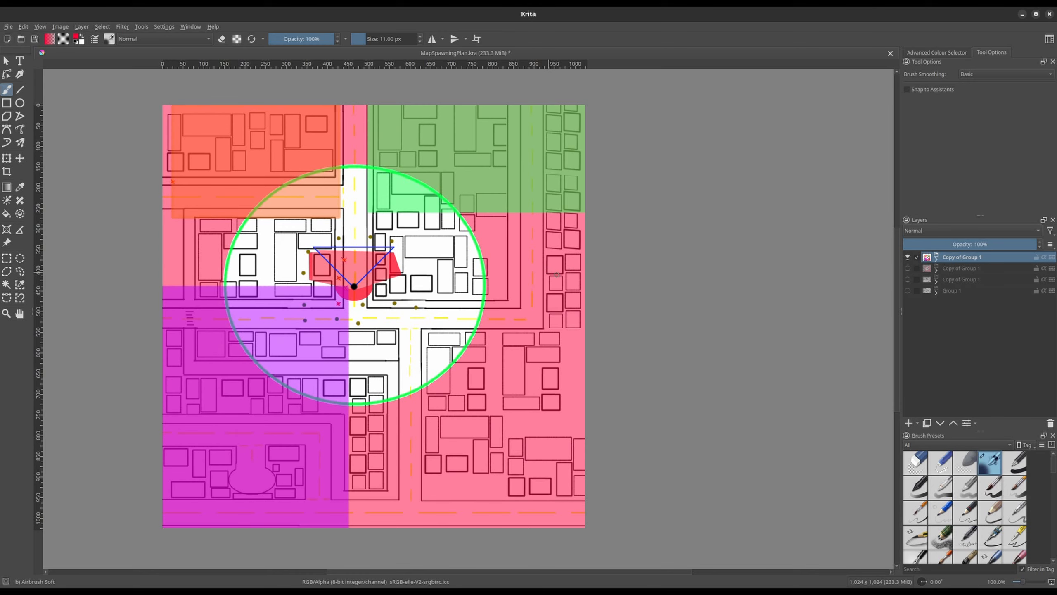
# - In Krita's MapSpawningPlan.kra, add a new paint layer above the coloured map plan
pyautogui.scroll(1, 598, 279)
pyautogui.moveTo(557, 275); pyautogui.dragTo(651, 303, button='middle')
pyautogui.scroll(-1, 651, 304)
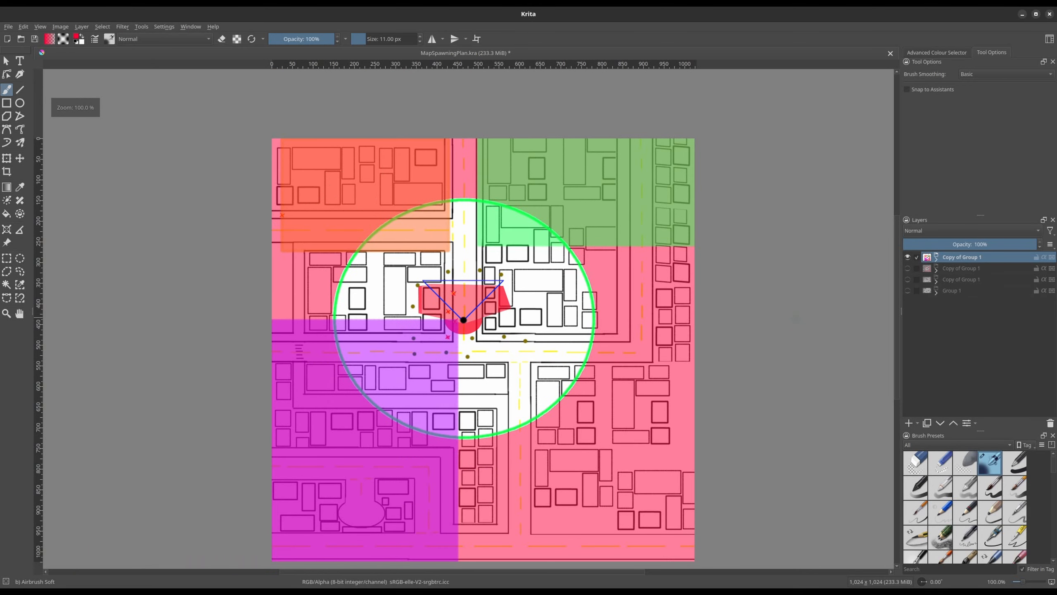
pyautogui.press('Insert')
pyautogui.moveTo(622, 493)
pyautogui.mouseDown()
pyautogui.moveTo(524, 296)
pyautogui.moveTo(314, 277)
pyautogui.moveTo(487, 256)
pyautogui.moveTo(473, 157)
pyautogui.mouseUp()
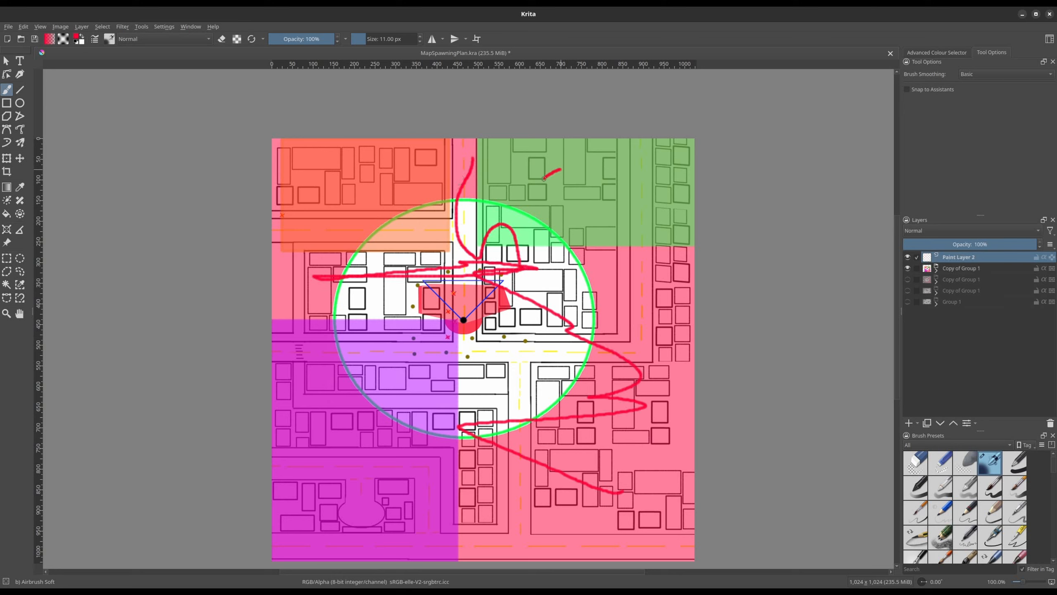
pyautogui.moveTo(543, 179); pyautogui.dragTo(619, 171)
pyautogui.moveTo(326, 172)
pyautogui.mouseDown()
pyautogui.moveTo(333, 202)
pyautogui.moveTo(369, 169)
pyautogui.moveTo(360, 187)
pyautogui.mouseUp()
pyautogui.moveTo(347, 445)
pyautogui.mouseDown()
pyautogui.moveTo(291, 475)
pyautogui.moveTo(373, 351)
pyautogui.mouseUp()
pyautogui.hotkey('ctrl', 'z')
pyautogui.hotkey('ctrl', 'z')
pyautogui.hotkey('ctrl', 'z')
pyautogui.hotkey('ctrl', 'z')
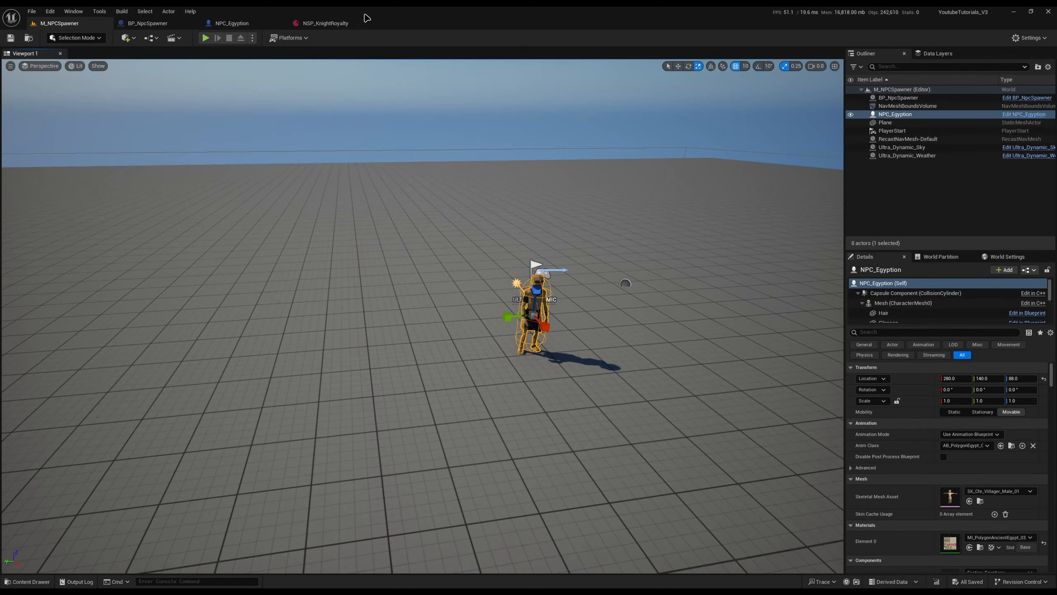
# - After revisiting NSP_KnightRoyalty and the M_NPCSpawner level, switch to Krita and hide the Copy of Group 1 map layers
pyautogui.click(322, 23)
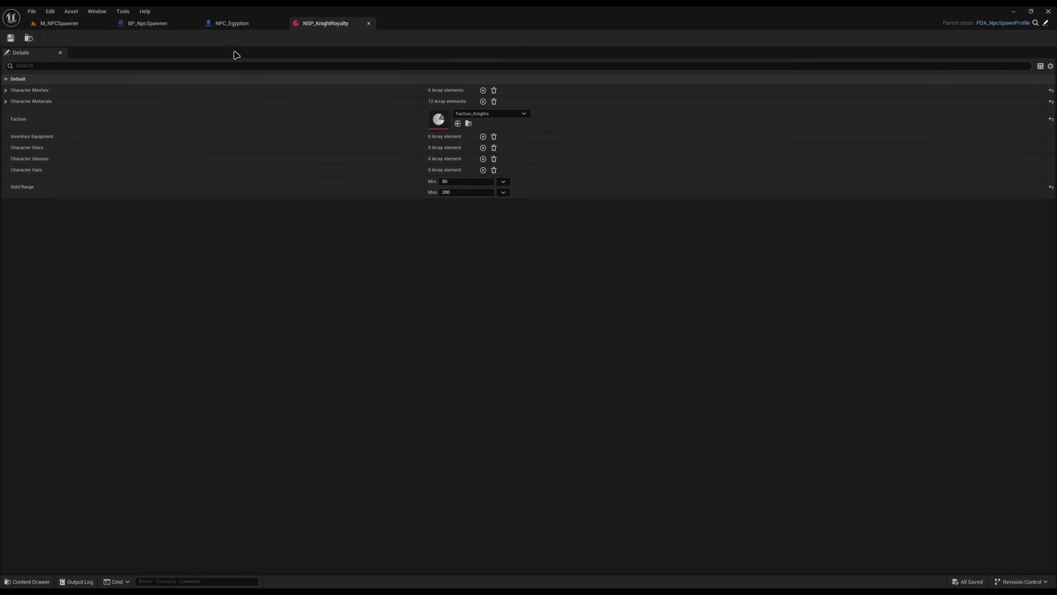
pyautogui.click(68, 24)
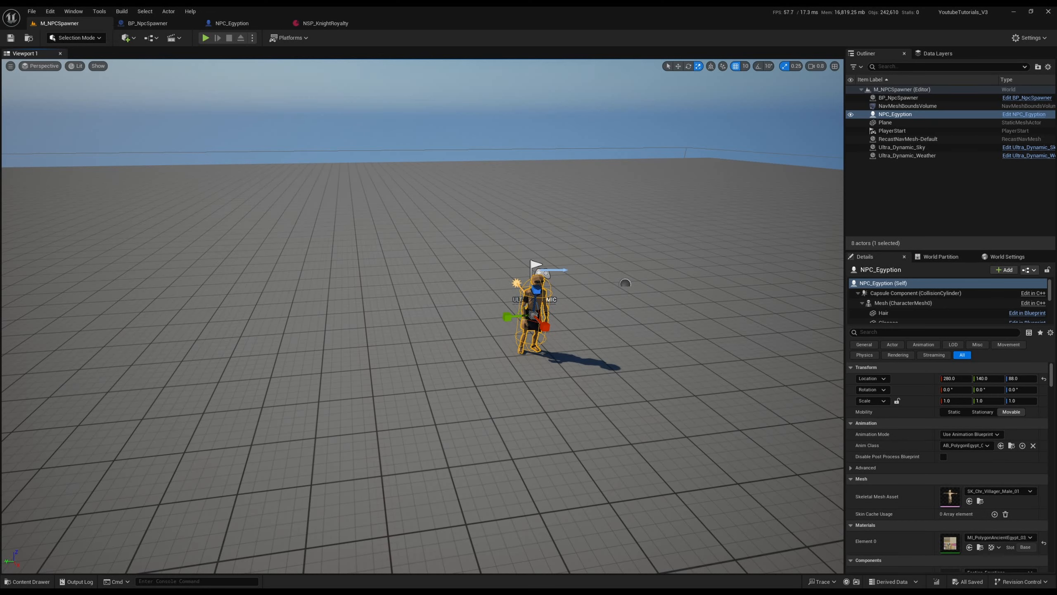
pyautogui.scroll(-4, 422, 316)
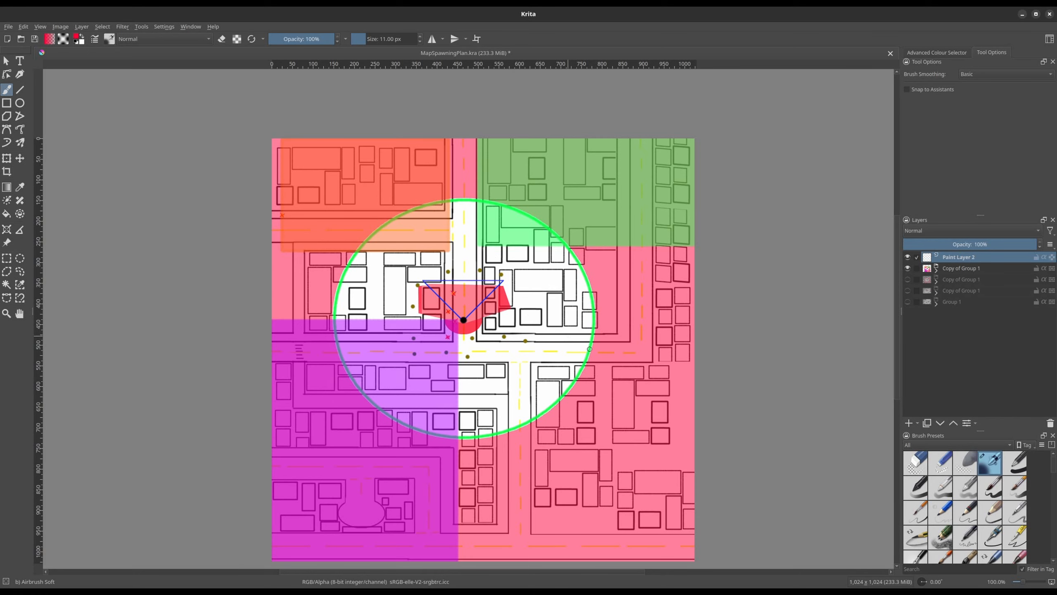
pyautogui.rightClick(598, 276)
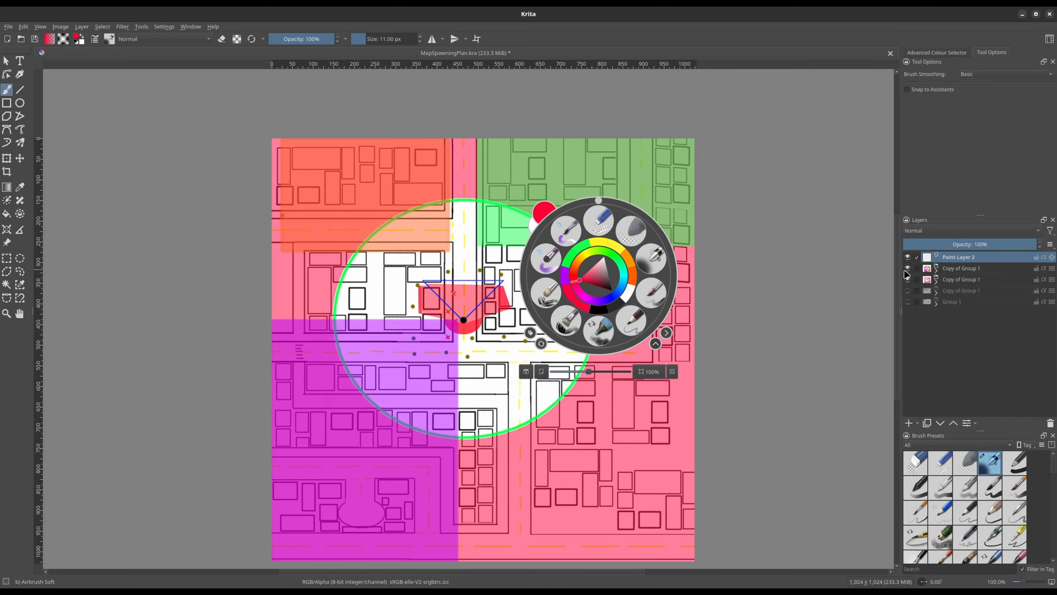
pyautogui.click(908, 268)
# - Sketch three red boxes numbered 1 to 3 linked by lines to two larger boxes, with an arrow to the upper large box's corner
pyautogui.moveTo(295, 200)
pyautogui.mouseDown()
pyautogui.moveTo(349, 260)
pyautogui.moveTo(304, 213)
pyautogui.mouseUp()
pyautogui.moveTo(283, 294)
pyautogui.mouseDown()
pyautogui.moveTo(385, 335)
pyautogui.moveTo(265, 300)
pyautogui.moveTo(338, 313)
pyautogui.moveTo(300, 329)
pyautogui.moveTo(372, 458)
pyautogui.moveTo(304, 372)
pyautogui.moveTo(318, 415)
pyautogui.moveTo(353, 426)
pyautogui.mouseUp()
pyautogui.moveTo(431, 232)
pyautogui.mouseDown()
pyautogui.moveTo(421, 296)
pyautogui.moveTo(551, 234)
pyautogui.moveTo(436, 232)
pyautogui.mouseUp()
pyautogui.moveTo(424, 335)
pyautogui.mouseDown()
pyautogui.moveTo(407, 390)
pyautogui.moveTo(515, 415)
pyautogui.moveTo(407, 337)
pyautogui.mouseUp()
pyautogui.moveTo(409, 383); pyautogui.dragTo(439, 376)
pyautogui.moveTo(341, 317)
pyautogui.mouseDown()
pyautogui.moveTo(480, 380)
pyautogui.moveTo(460, 276)
pyautogui.mouseUp()
pyautogui.moveTo(343, 242); pyautogui.dragTo(537, 270)
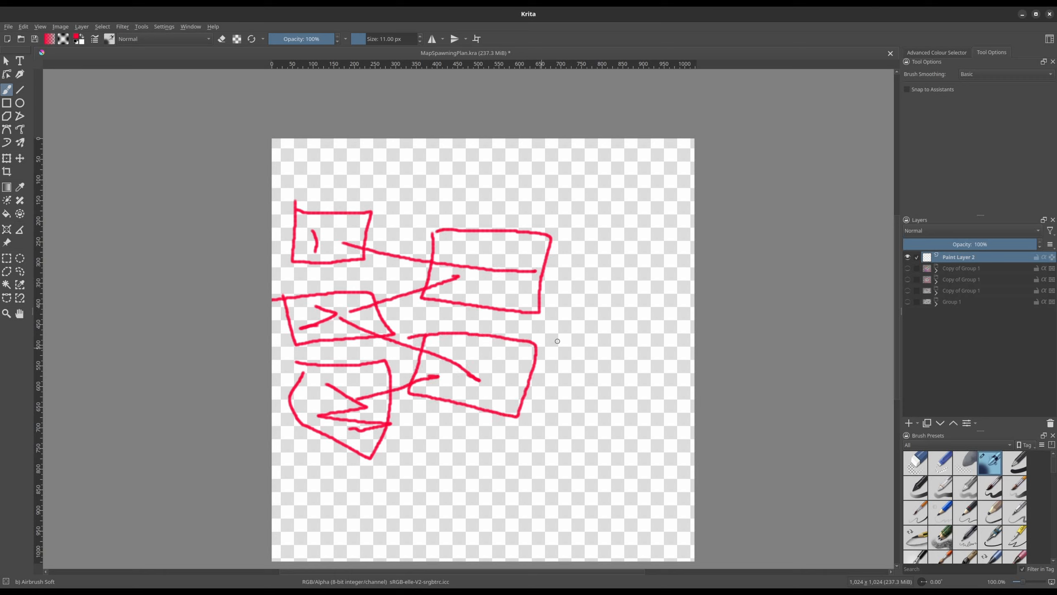
pyautogui.moveTo(622, 176)
pyautogui.mouseDown()
pyautogui.moveTo(553, 228)
pyautogui.moveTo(603, 236)
pyautogui.mouseUp()
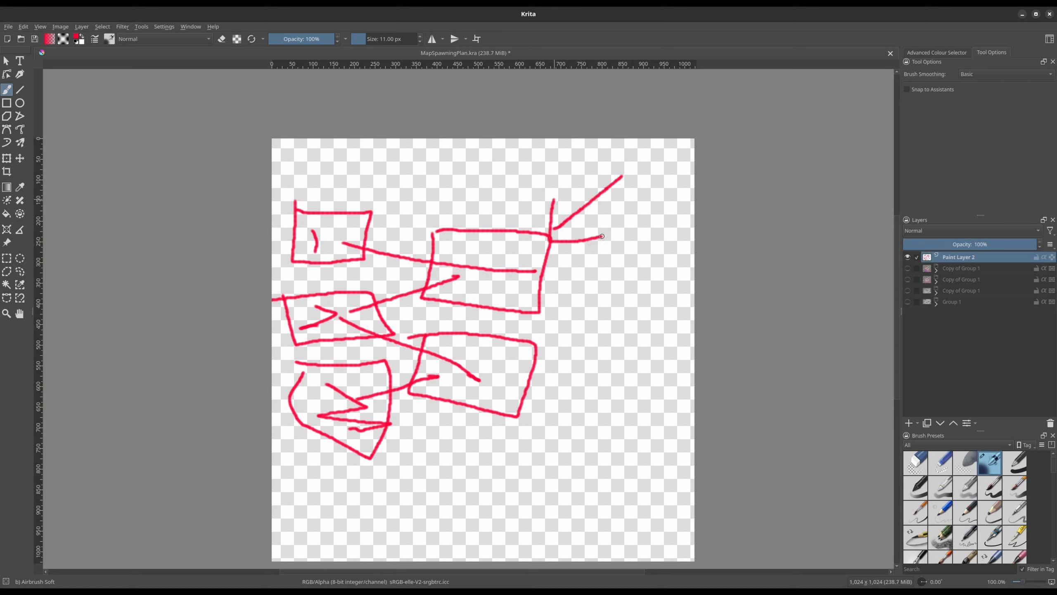
# - Undo the arrow at the upper large box, and sketch and undo an arrow pointing at the lower large box
pyautogui.hotkey('ctrl', 'z')
pyautogui.hotkey('ctrl', 'z')
pyautogui.moveTo(669, 341); pyautogui.dragTo(560, 370)
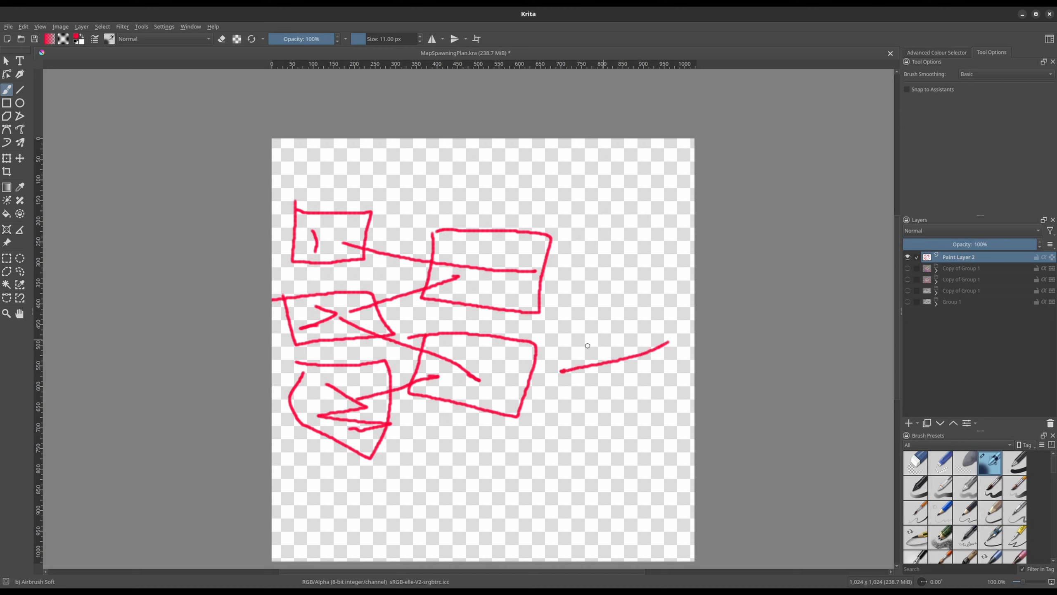
pyautogui.moveTo(598, 341); pyautogui.dragTo(581, 391)
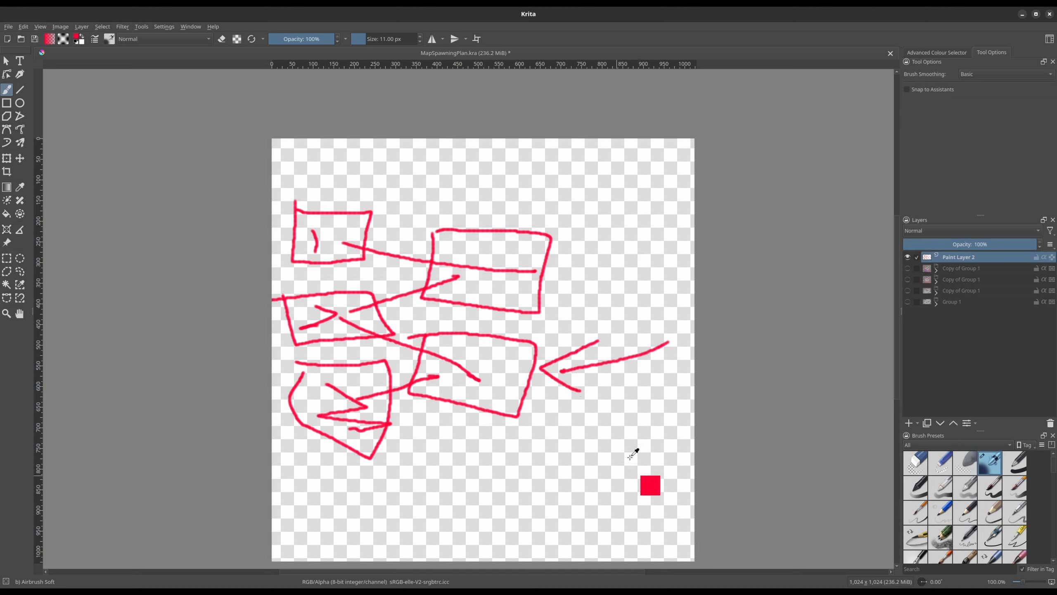
pyautogui.hotkey('ctrl', 'z')
pyautogui.hotkey('ctrl', 'z')
# - Sketch two short lines joined by a curve beside the two large boxes, and undo the three strokes
pyautogui.moveTo(635, 311); pyautogui.dragTo(552, 265)
pyautogui.moveTo(633, 358); pyautogui.dragTo(565, 385)
pyautogui.moveTo(601, 254)
pyautogui.mouseDown()
pyautogui.moveTo(553, 302)
pyautogui.moveTo(616, 413)
pyautogui.mouseUp()
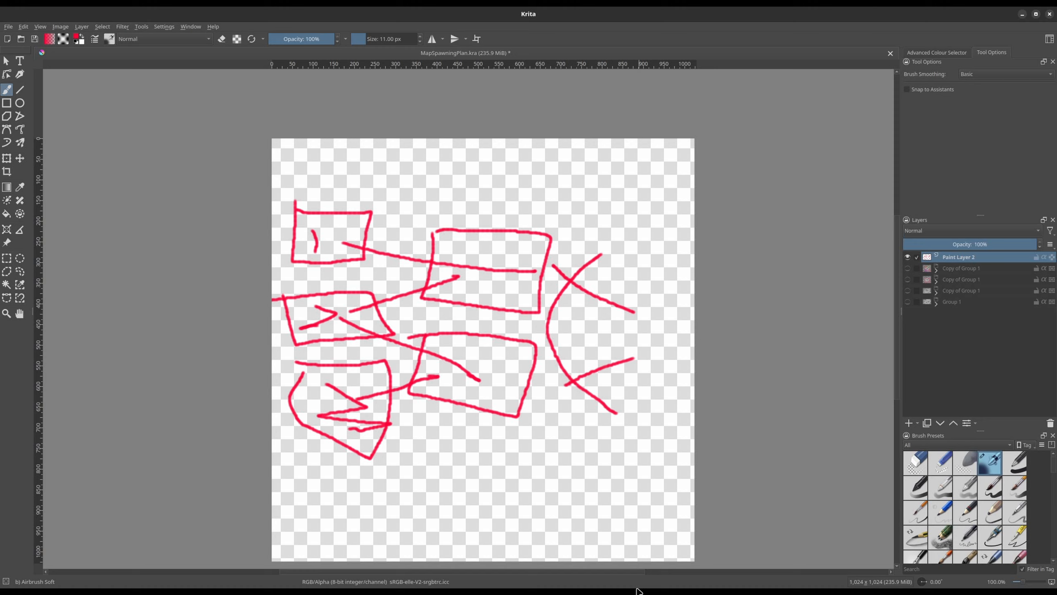
pyautogui.hotkey('ctrl', 'z')
pyautogui.hotkey('ctrl', 'z')
pyautogui.hotkey('ctrl', 'z')
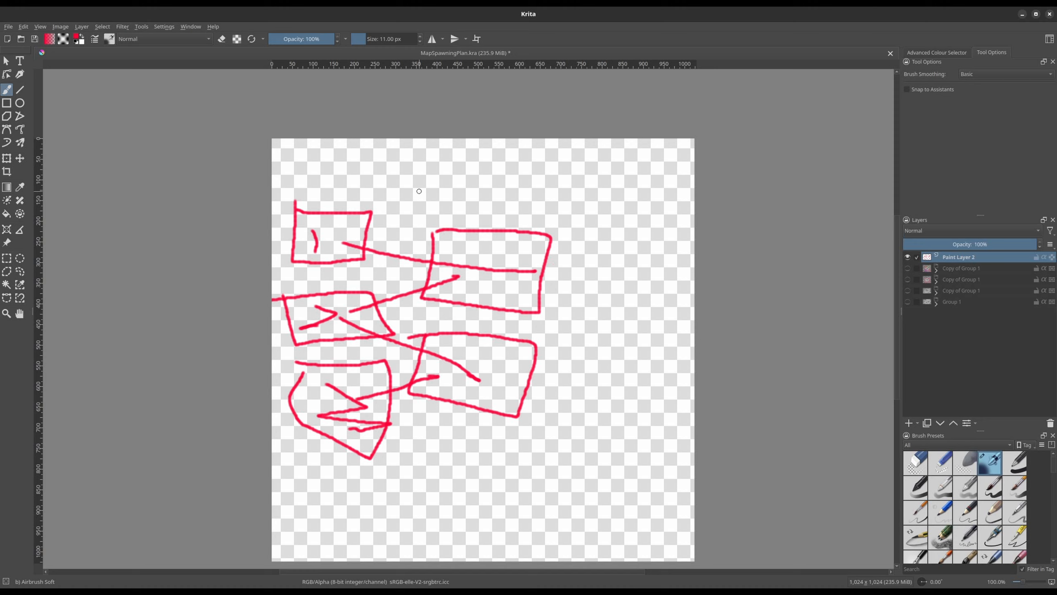
# - Circle the small boxes numbered 1 and 2, and undo both circles
pyautogui.moveTo(372, 195)
pyautogui.mouseDown()
pyautogui.moveTo(269, 196)
pyautogui.moveTo(386, 283)
pyautogui.moveTo(328, 193)
pyautogui.mouseUp()
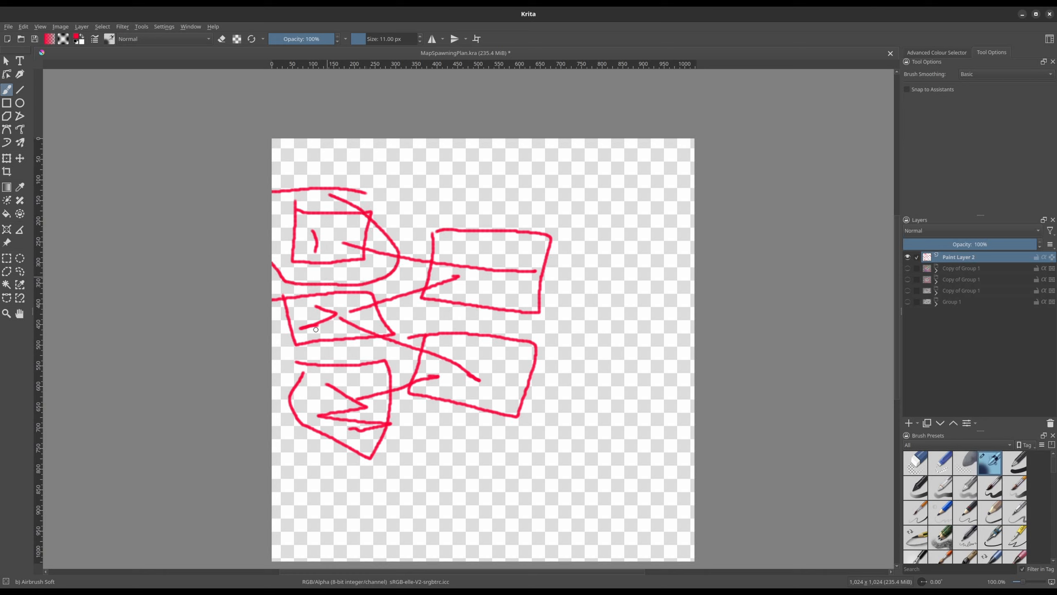
pyautogui.moveTo(368, 287)
pyautogui.mouseDown()
pyautogui.moveTo(333, 346)
pyautogui.moveTo(370, 277)
pyautogui.mouseUp()
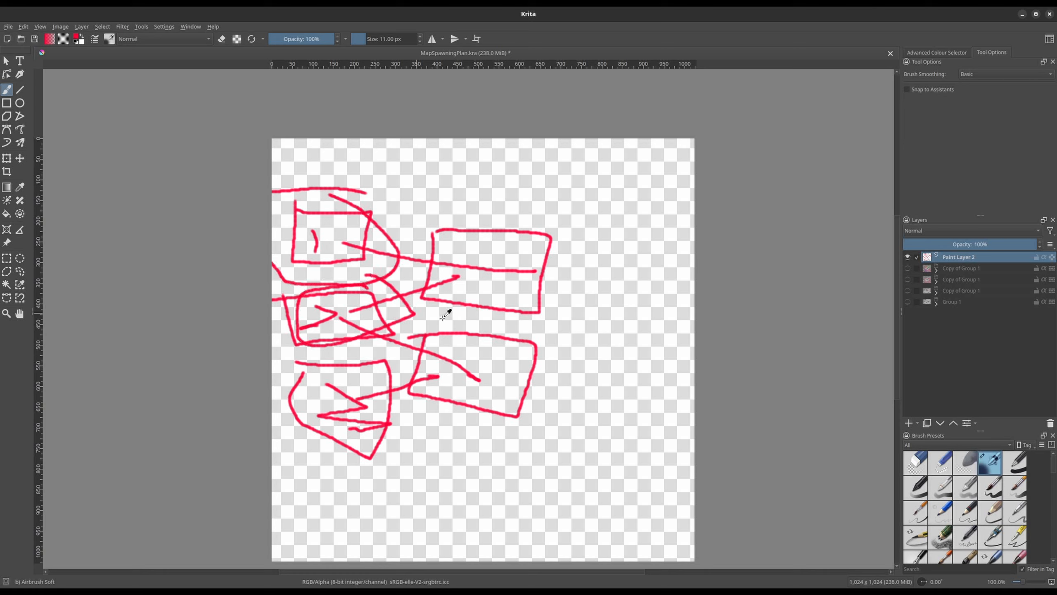
pyautogui.hotkey('ctrl', 'z')
pyautogui.hotkey('ctrl', 'z')
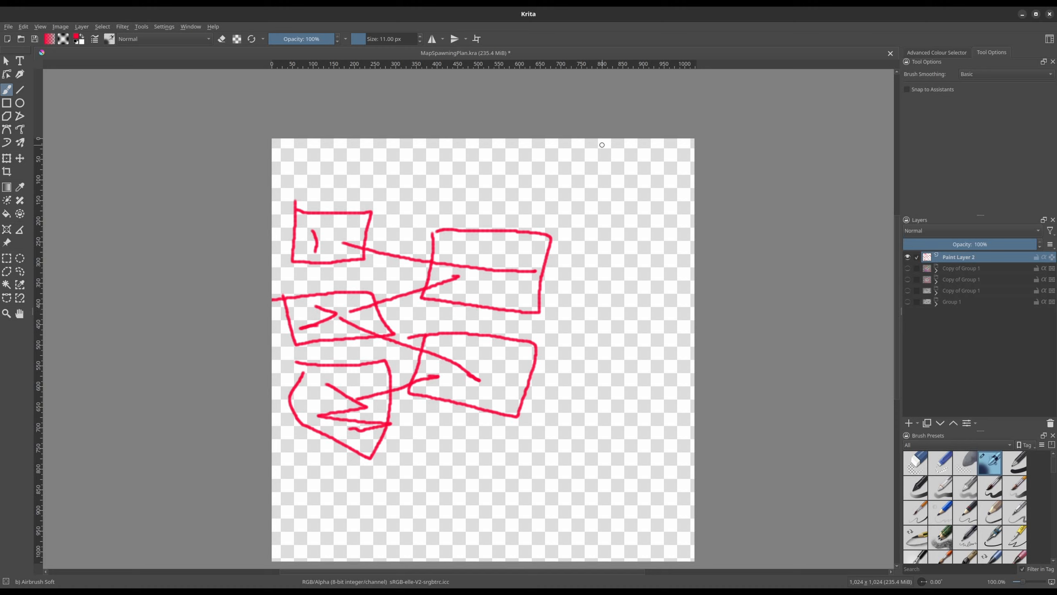
# - Mark up the upper large box with loops, a line running out of it and a stroke from box 1, undoing unwanted marks
pyautogui.moveTo(386, 313)
pyautogui.mouseDown()
pyautogui.moveTo(371, 310)
pyautogui.moveTo(522, 306)
pyautogui.mouseUp()
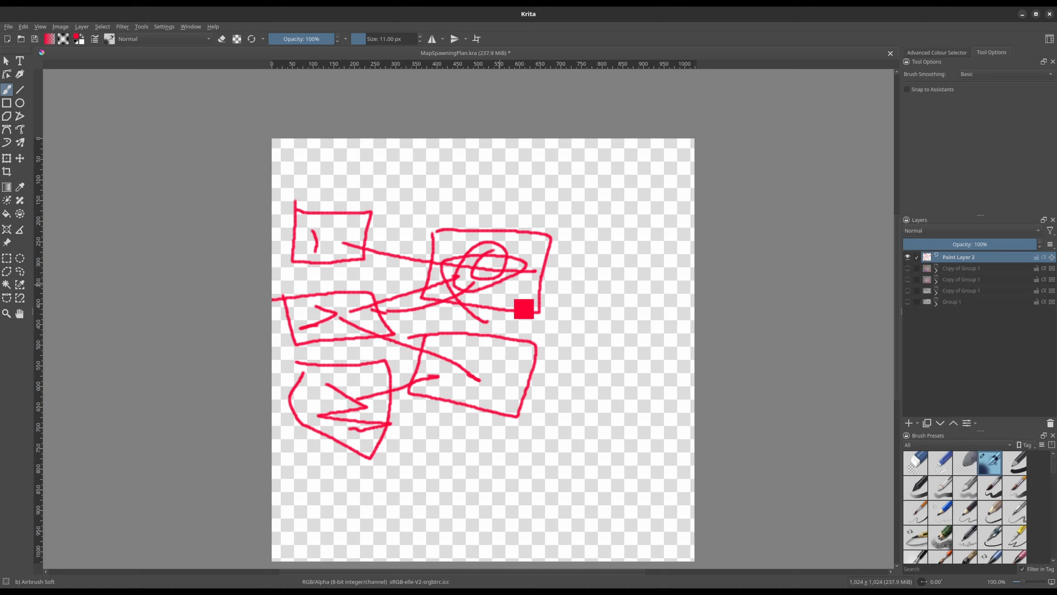
pyautogui.hotkey('ctrl', 'z')
pyautogui.moveTo(494, 255)
pyautogui.mouseDown()
pyautogui.moveTo(439, 282)
pyautogui.moveTo(484, 249)
pyautogui.moveTo(622, 288)
pyautogui.mouseUp()
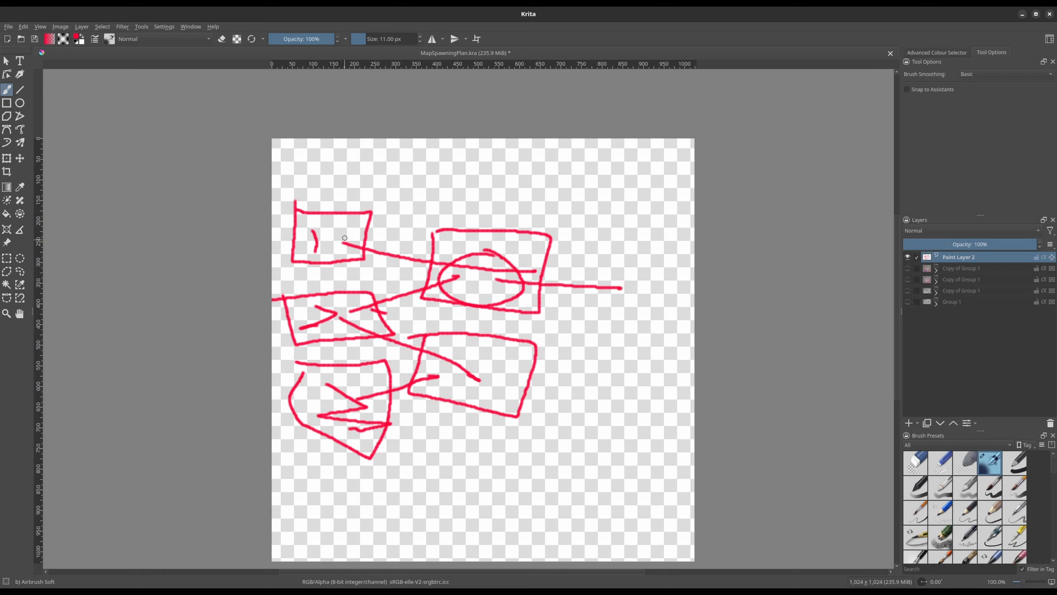
pyautogui.moveTo(340, 241)
pyautogui.mouseDown()
pyautogui.moveTo(362, 217)
pyautogui.moveTo(466, 271)
pyautogui.mouseUp()
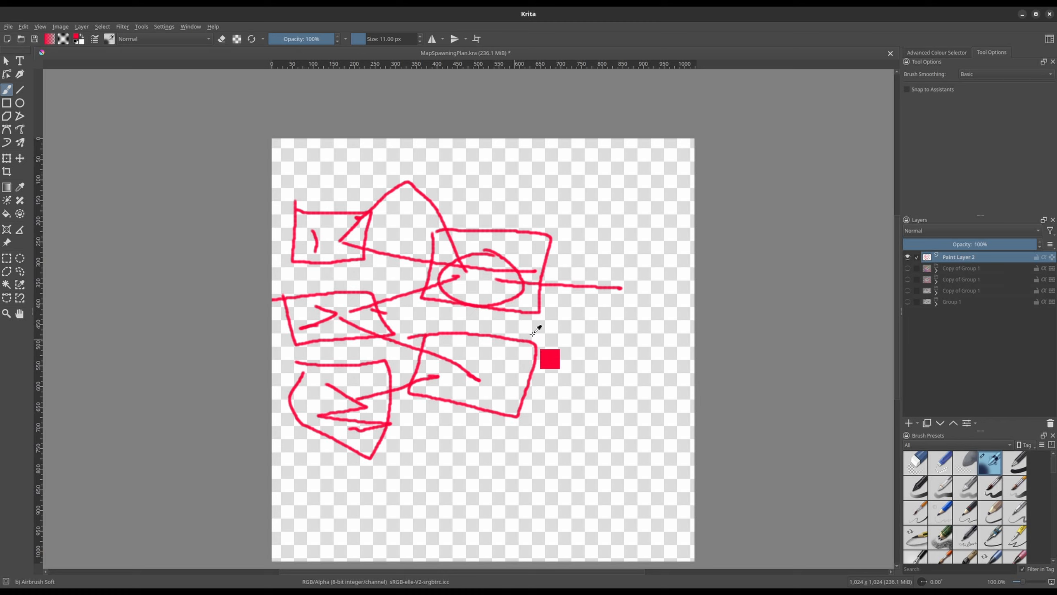
pyautogui.hotkey('ctrl', 'z')
# - Clear the whole sketch from Paint Layer 2 and show the topmost Copy of Group 1 map layer again
pyautogui.hotkey('ctrl', 'a')
pyautogui.press('Delete')
pyautogui.hotkey('ctrl', 'shift', 'a')
pyautogui.click(907, 268)
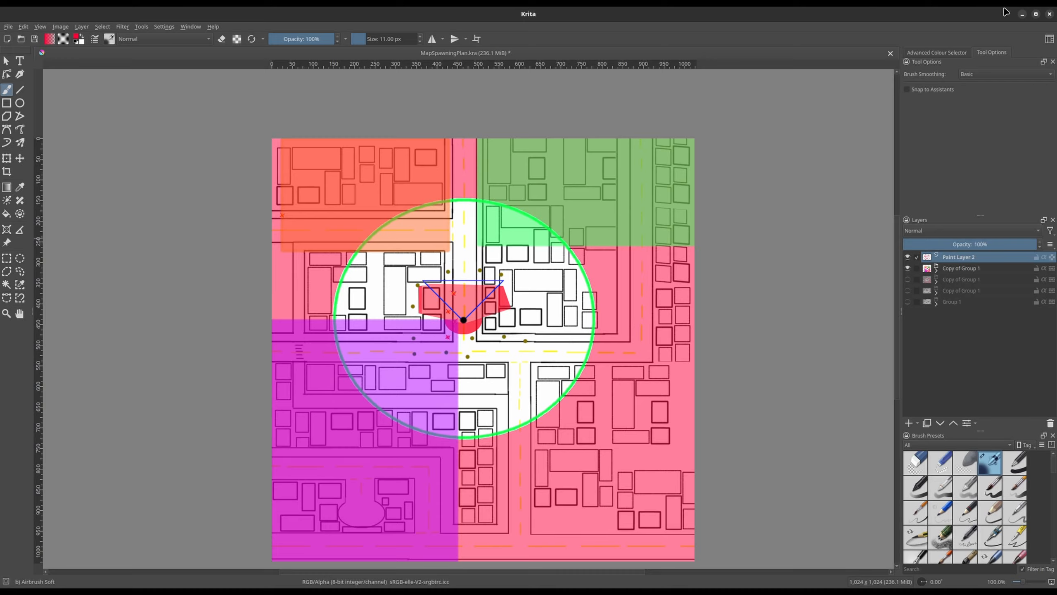
# - Switch to Unreal Editor, create a folder named AreaSpawnables inside the NPCSpawner folder, and open it
pyautogui.click(1022, 14)
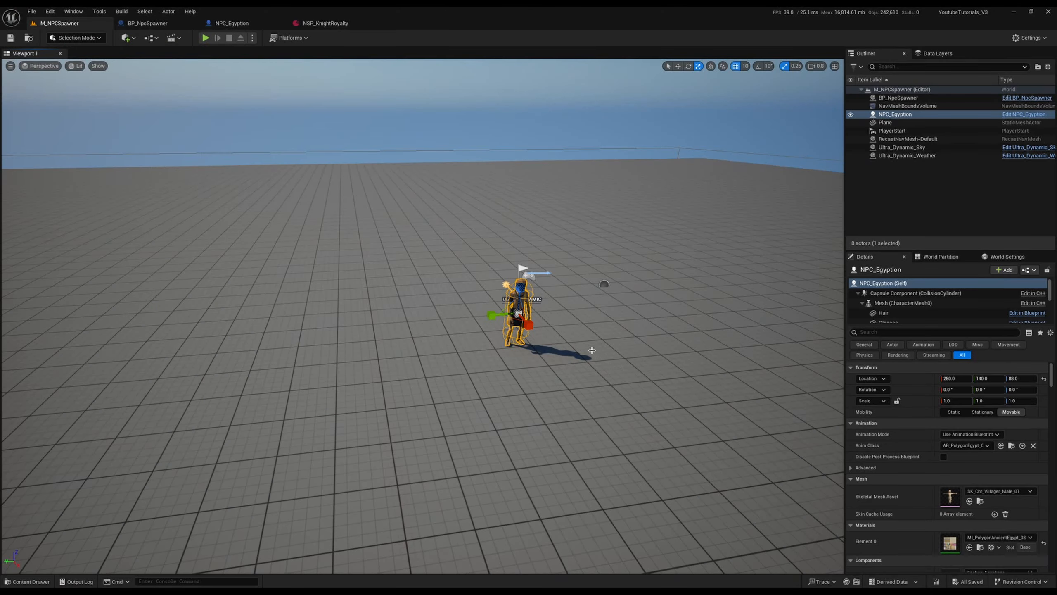
pyautogui.hotkey('ctrl', 'space')
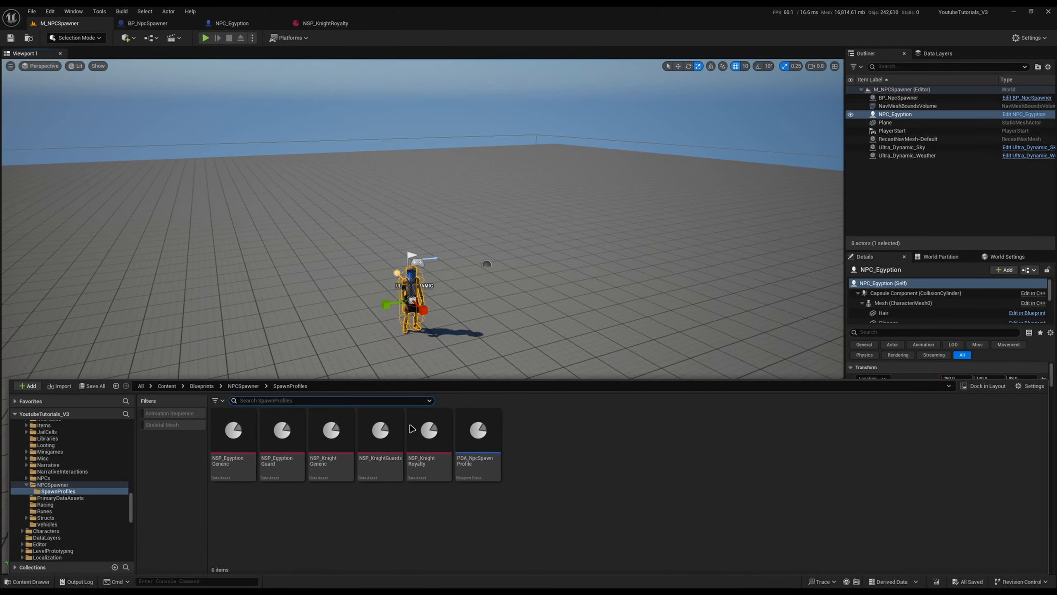
pyautogui.click(244, 386)
pyautogui.rightClick(323, 489)
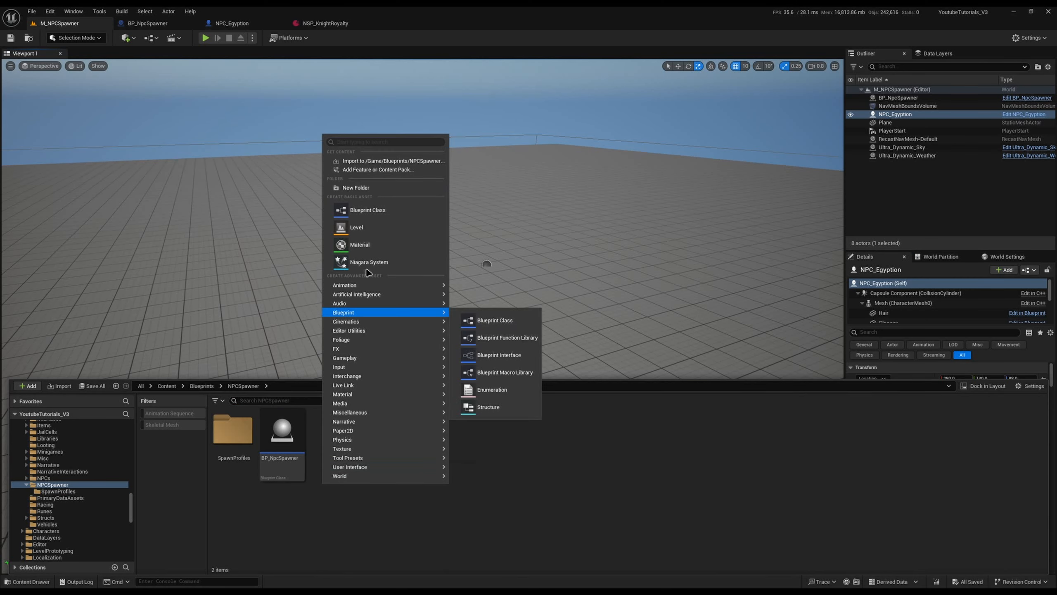
pyautogui.click(365, 187)
pyautogui.write('eaSpawnables')
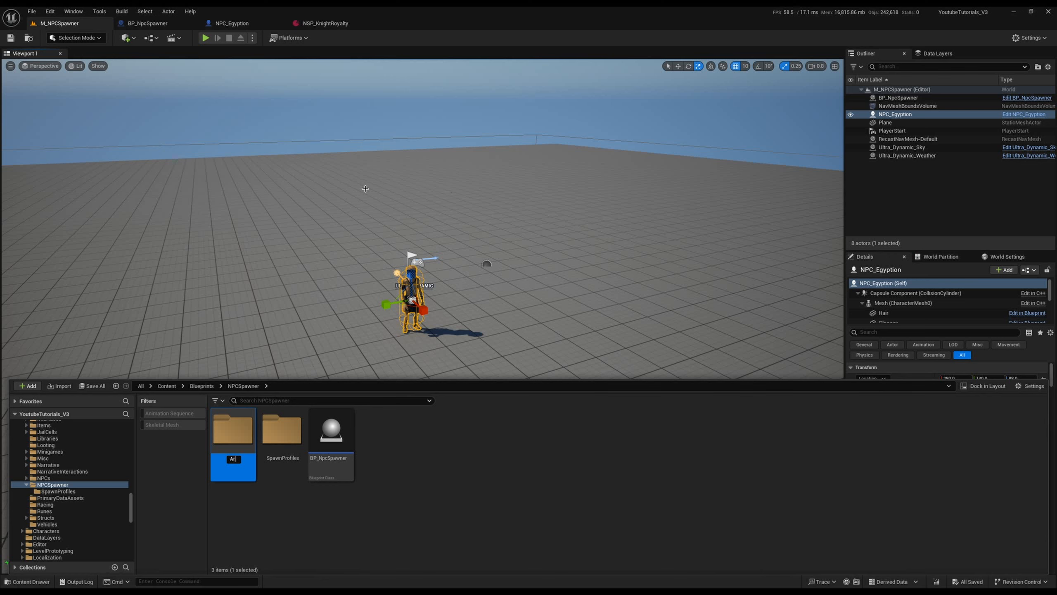
pyautogui.press('Return')
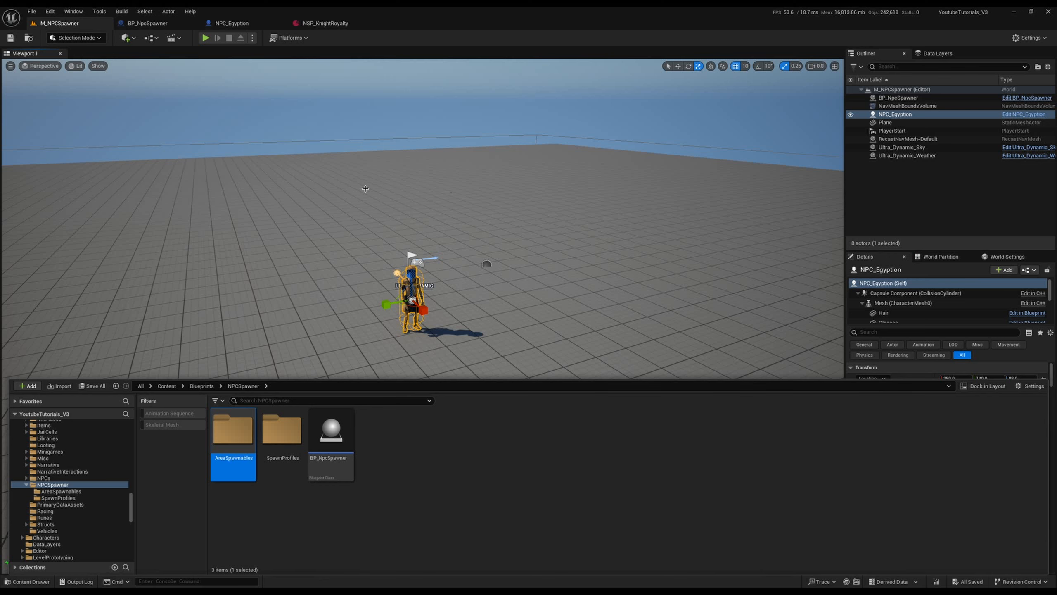
pyautogui.press('Return')
# - Start a new Blueprint Class in AreaSpawnables and search its parent classes for "primary"
pyautogui.rightClick(276, 463)
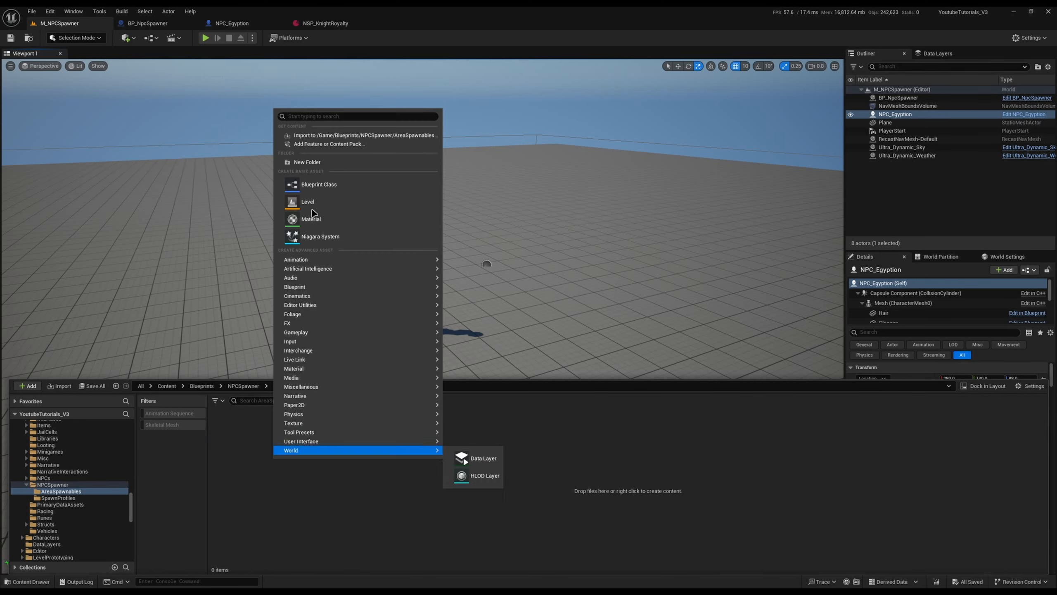
pyautogui.click(366, 182)
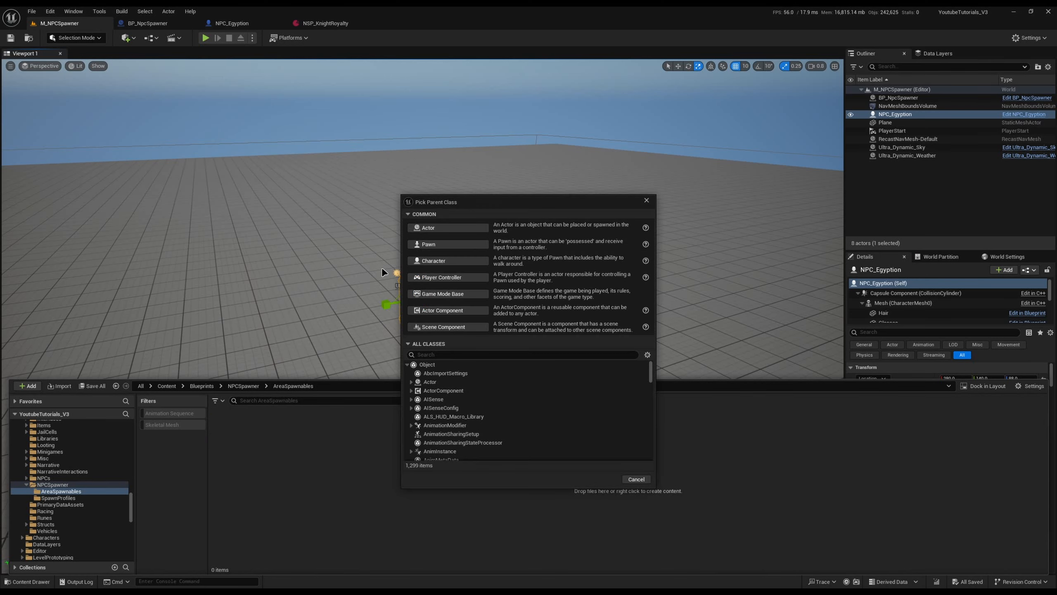
pyautogui.click(425, 355)
pyautogui.write('primary')
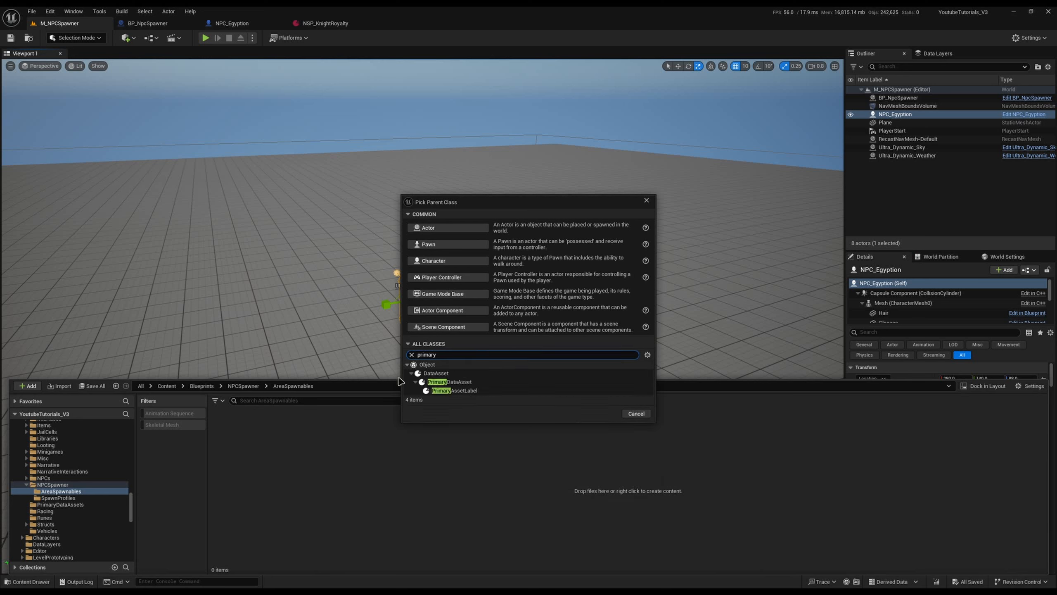
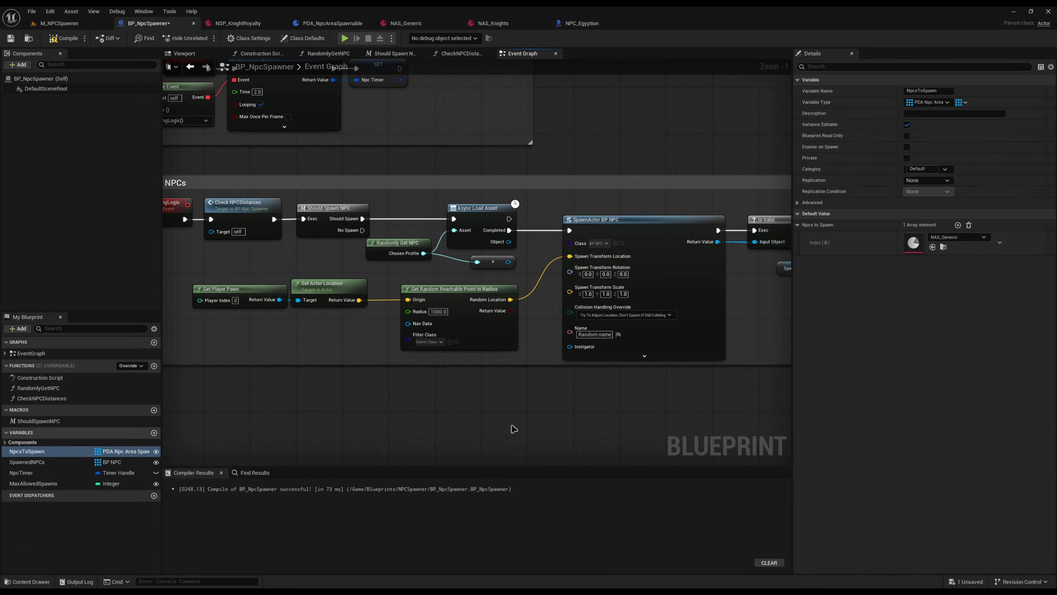
# - Compile and save BP_NpcSpawner, and open its asset size map
pyautogui.click(63, 39)
pyautogui.hotkey('ctrl', 's')
pyautogui.hotkey('ctrl', 'space')
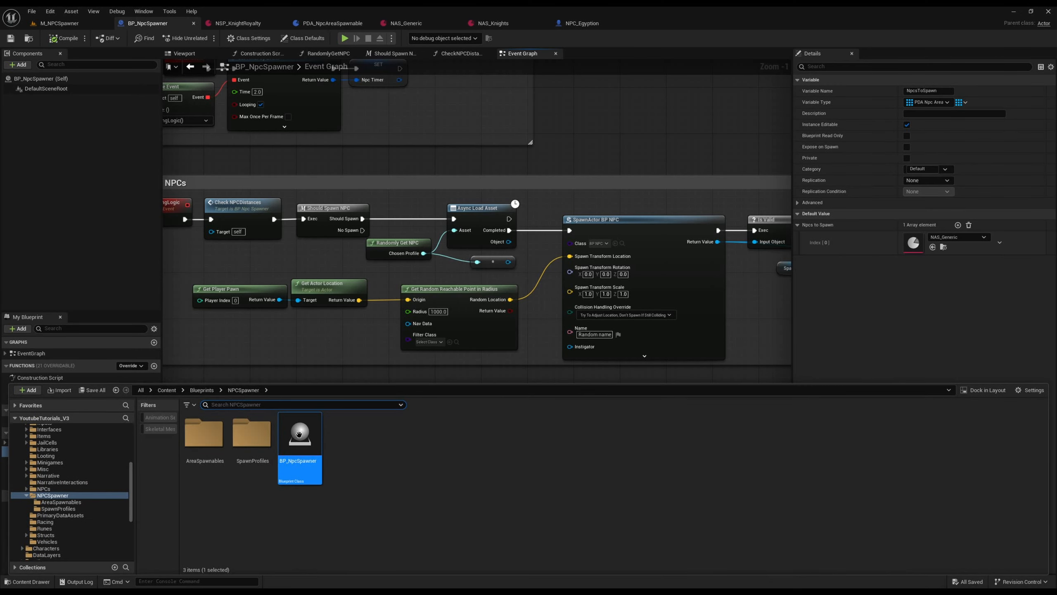
pyautogui.rightClick(299, 435)
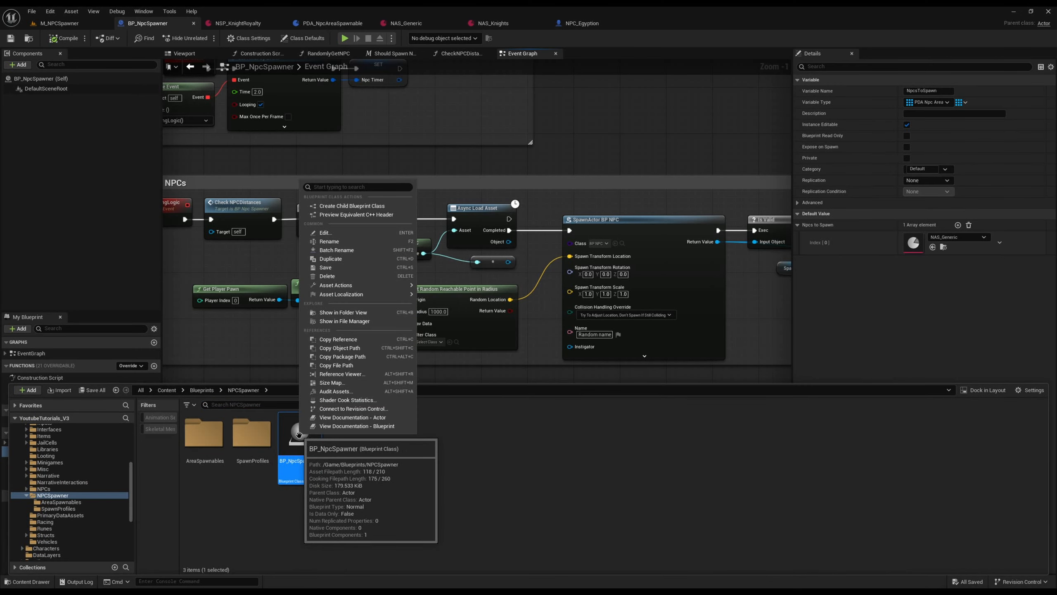
pyautogui.click(331, 383)
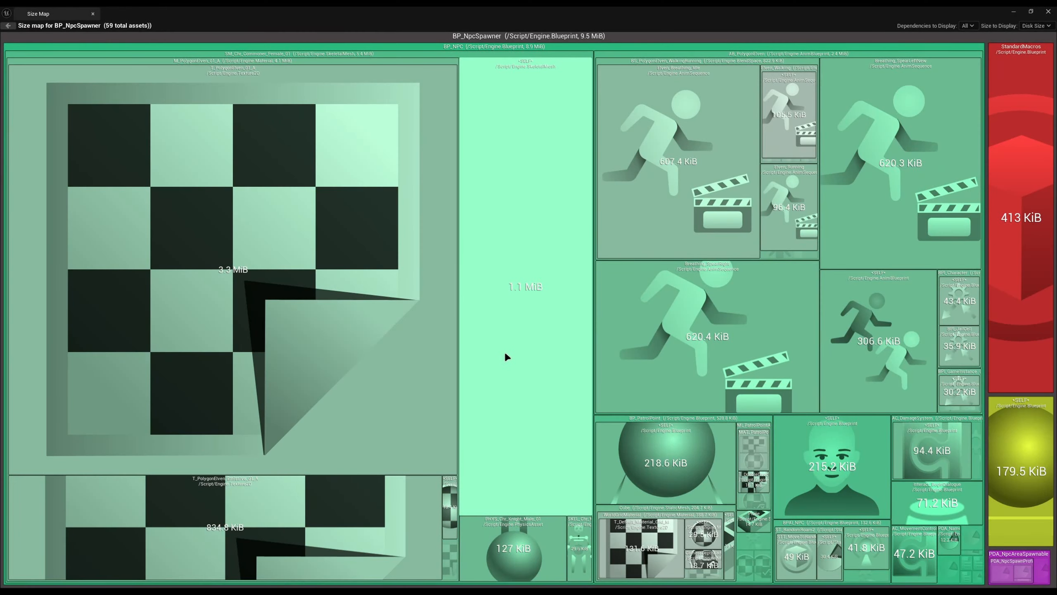
# - Examine BP_NpcSpawner's size map against its SpawnedNPCs variable, including the PDA_NpcAreaSpawnable block
pyautogui.doubleClick(564, 22)
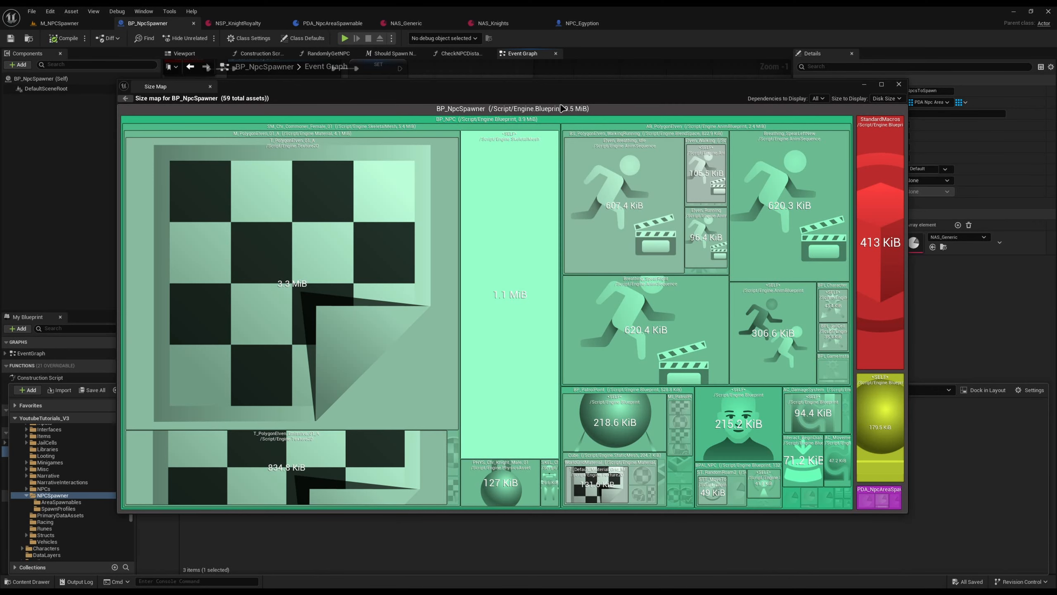
pyautogui.moveTo(354, 87)
pyautogui.mouseDown()
pyautogui.moveTo(300, 140)
pyautogui.moveTo(345, 92)
pyautogui.mouseUp()
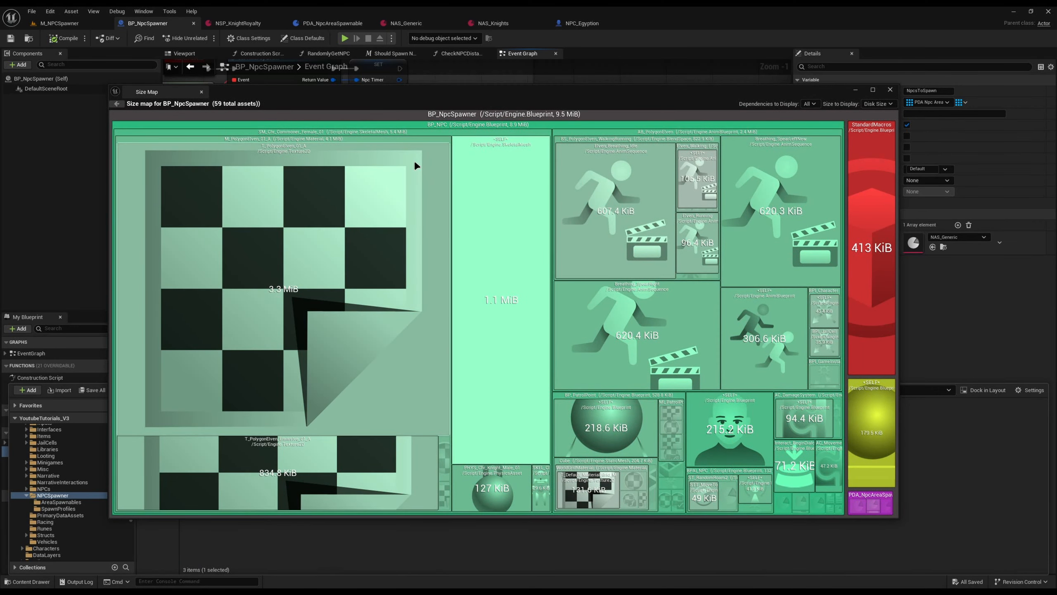
pyautogui.click(422, 126)
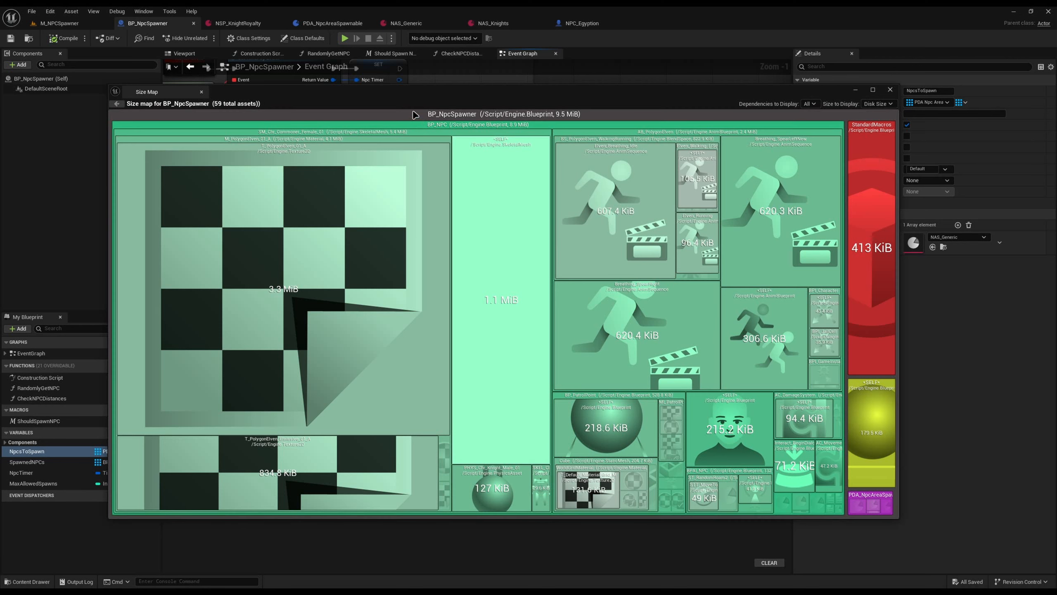
pyautogui.moveTo(407, 92); pyautogui.dragTo(655, 60)
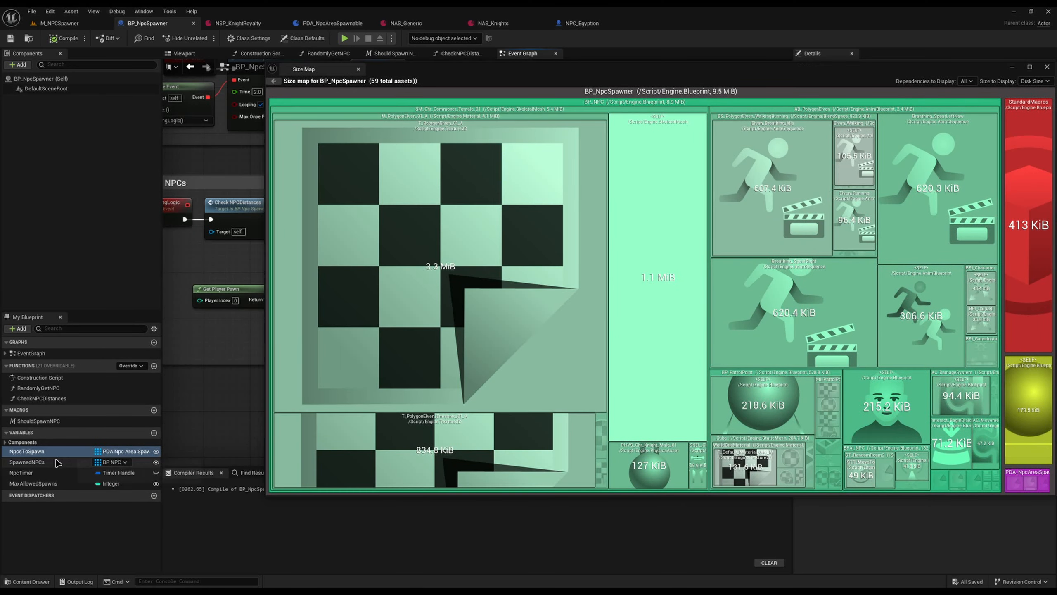
pyautogui.click(27, 462)
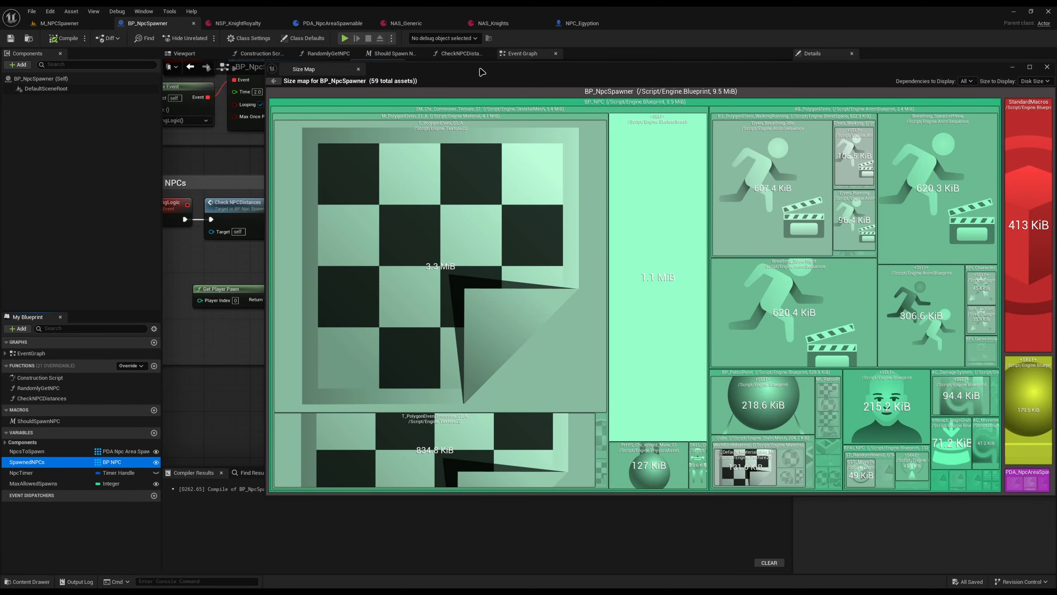
pyautogui.moveTo(406, 82); pyautogui.dragTo(332, 86)
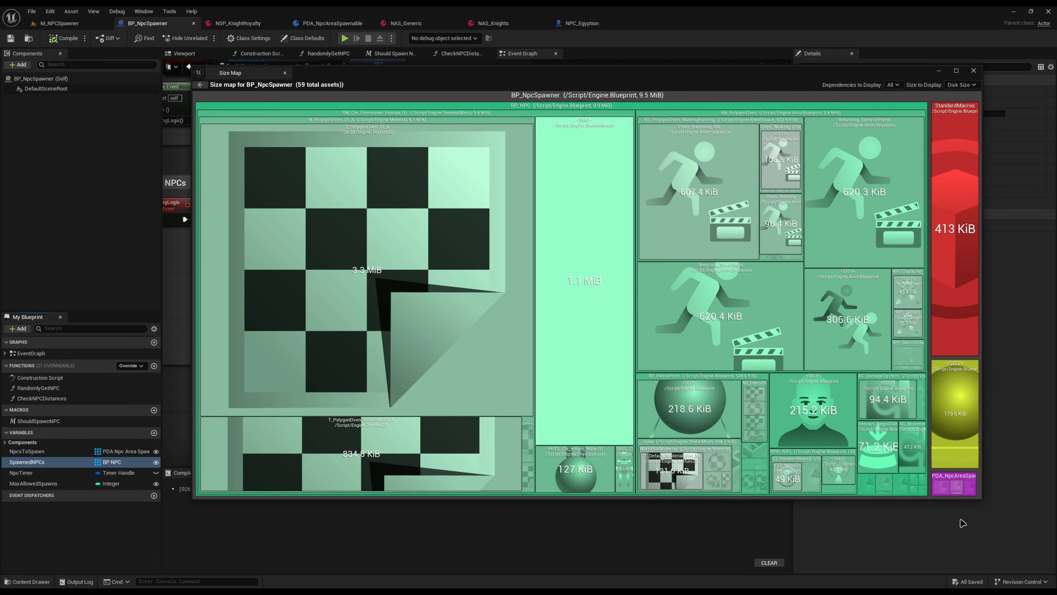
pyautogui.rightClick(954, 476)
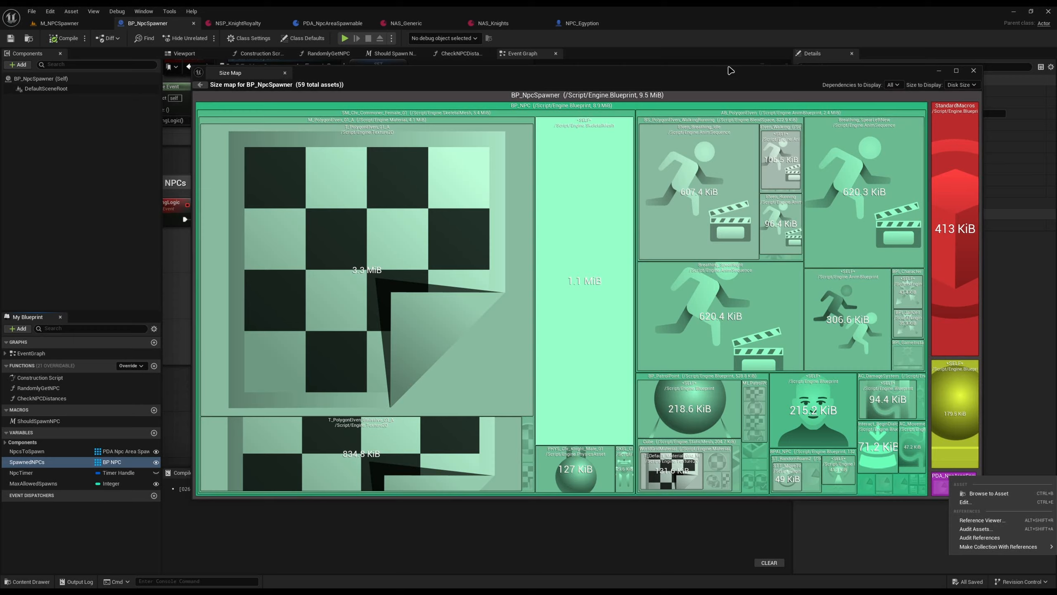
pyautogui.click(710, 62)
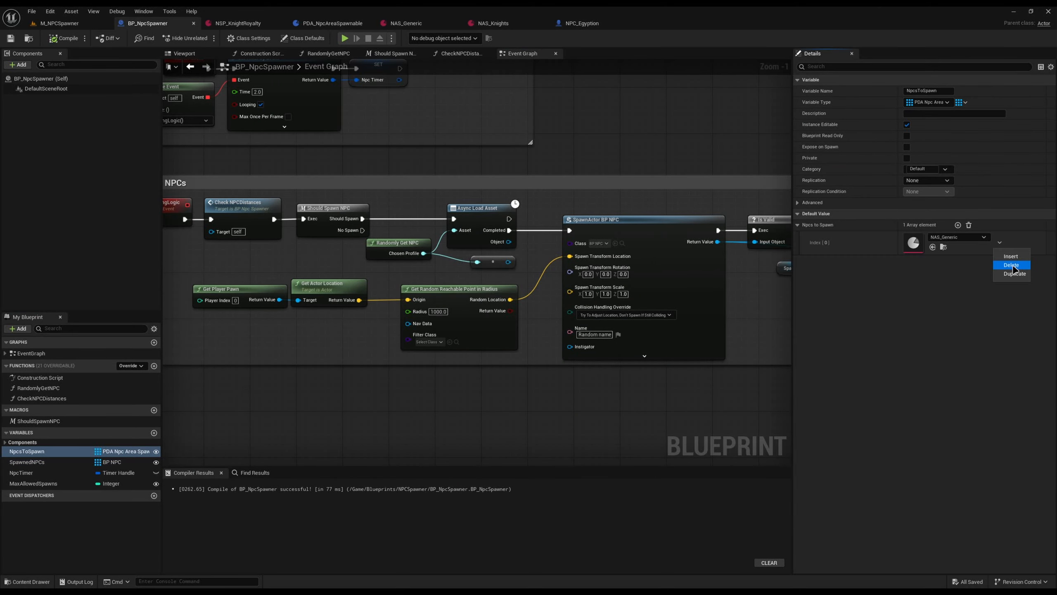
# - Duplicate the NAS_Generic entry in NpcsToSpawn's default array until it fills four elements
pyautogui.click(1015, 274)
pyautogui.click(999, 242)
pyautogui.click(1014, 274)
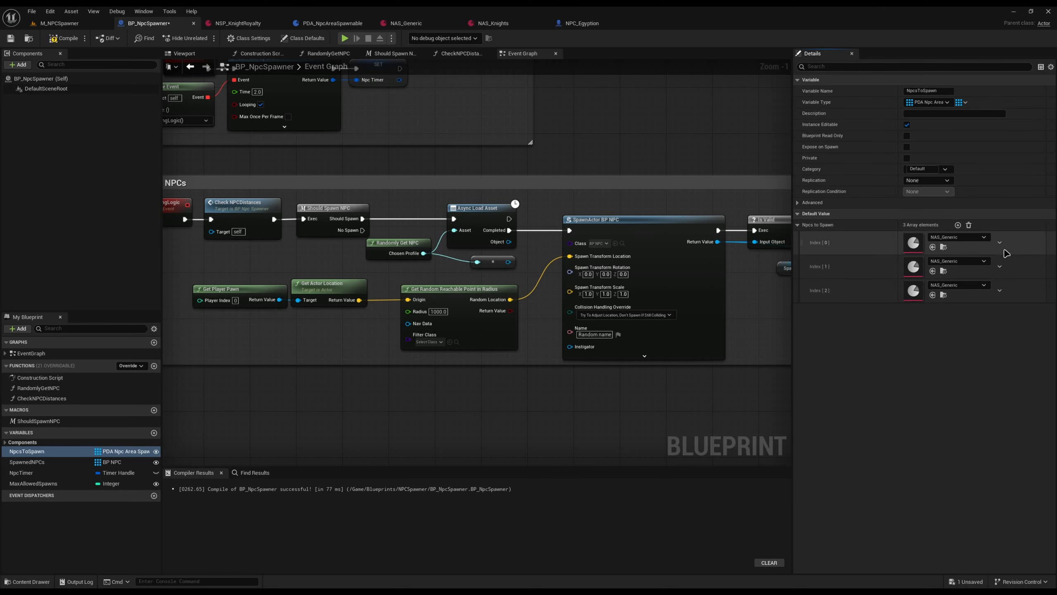
pyautogui.click(999, 242)
pyautogui.click(1014, 274)
# - Add NAS_Knights and NAS_KnightsGuard as further default elements of NpcsToSpawn, and compile and save the blueprint
pyautogui.click(957, 225)
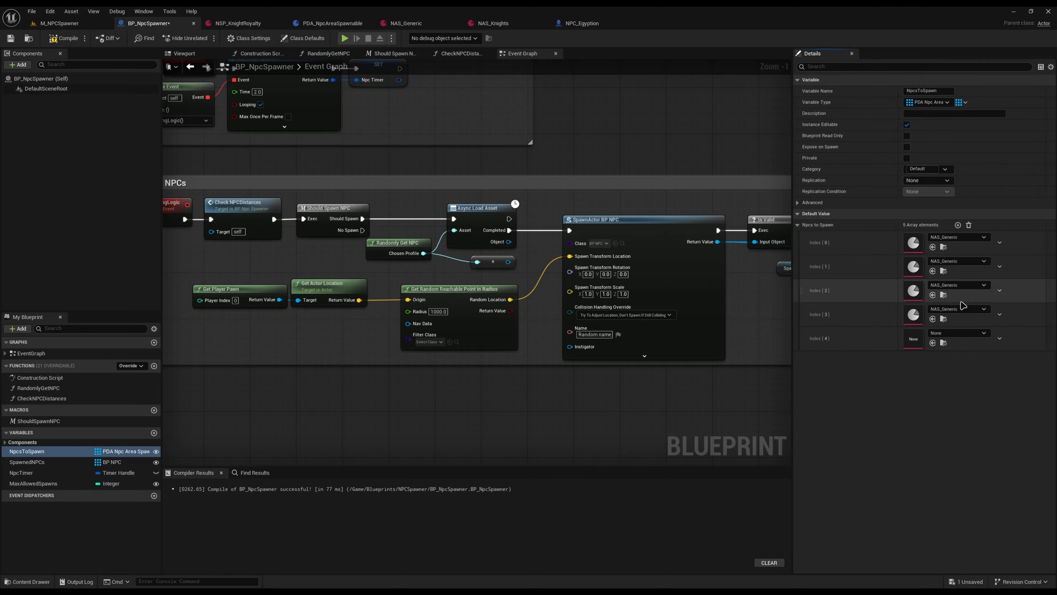
pyautogui.click(954, 332)
pyautogui.click(948, 433)
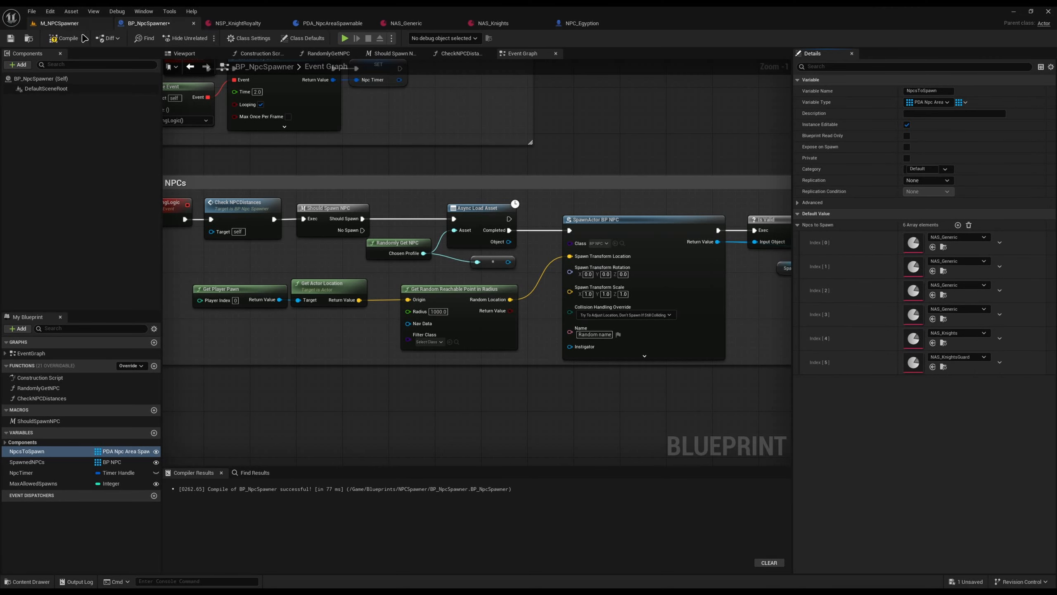
pyautogui.hotkey('ctrl', 's')
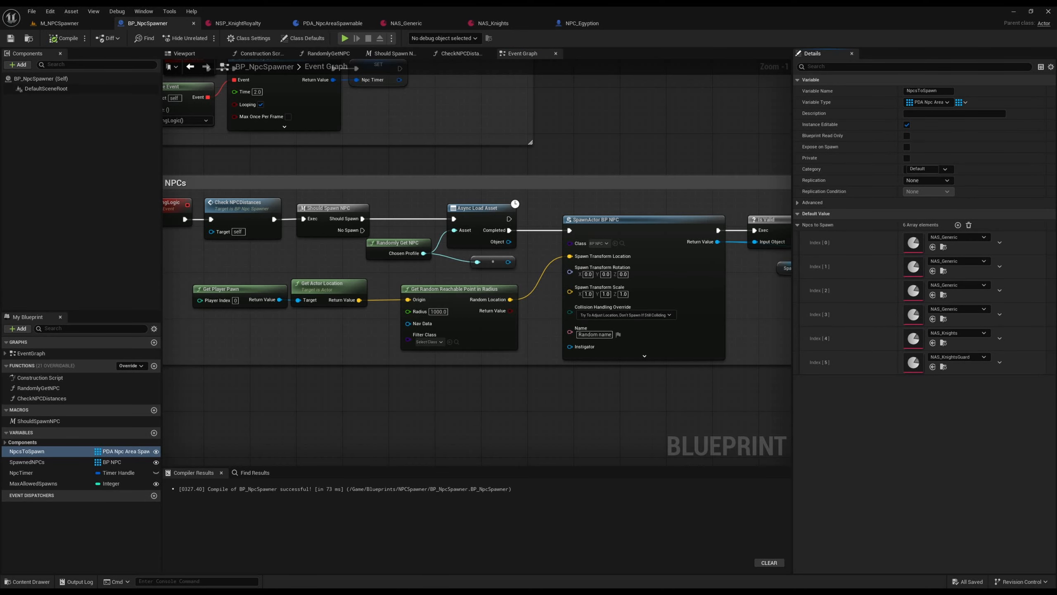
# - Examine the asset size map of BP_NpcSpawner with the extra spawnable entries, and close it
pyautogui.hotkey('ctrl', 'space')
pyautogui.rightClick(263, 443)
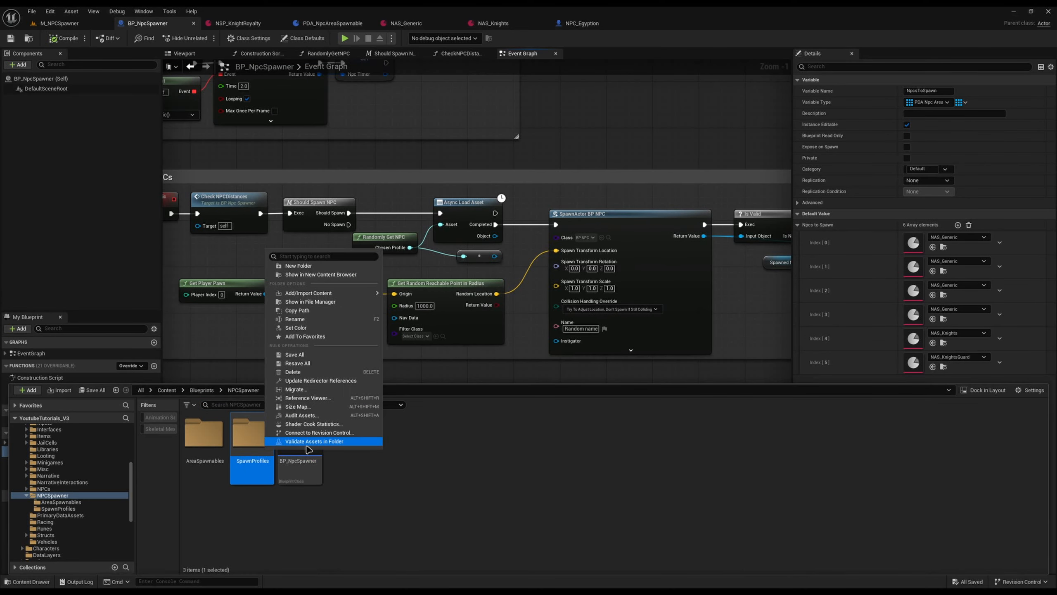
pyautogui.rightClick(304, 469)
pyautogui.click(350, 416)
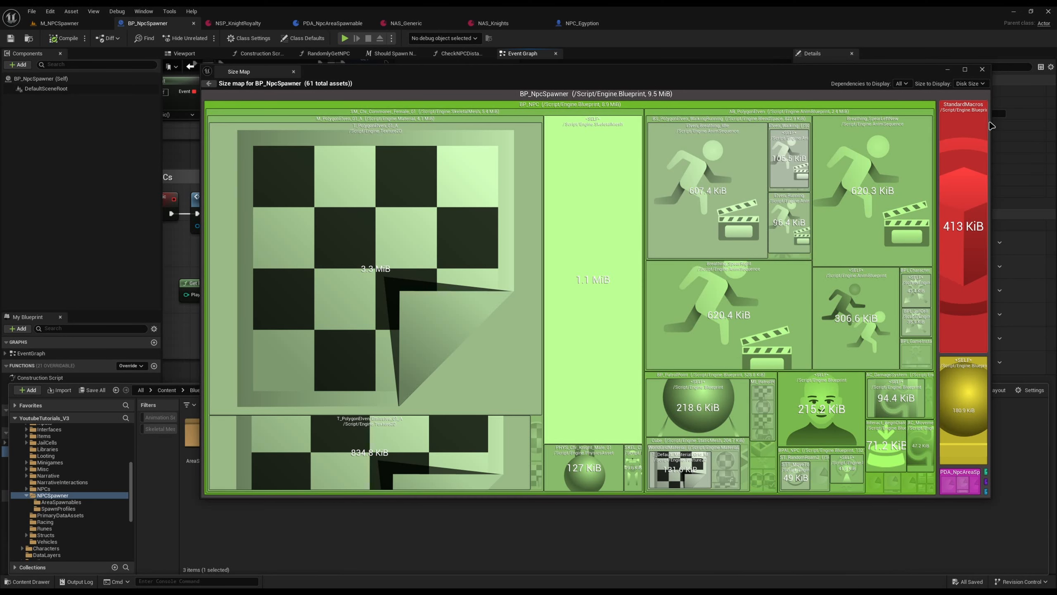
pyautogui.click(981, 72)
# - Replace the default array of NpcsToSpawn with a single NAS_Generic element, and compile and save BP_NpcSpawner
pyautogui.click(957, 225)
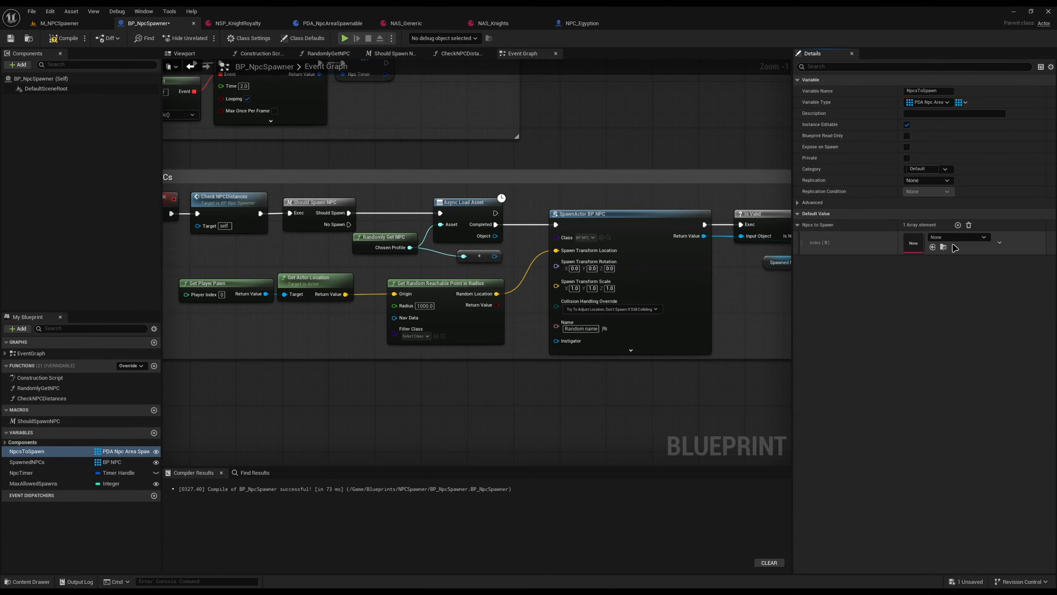
pyautogui.click(957, 237)
pyautogui.click(983, 329)
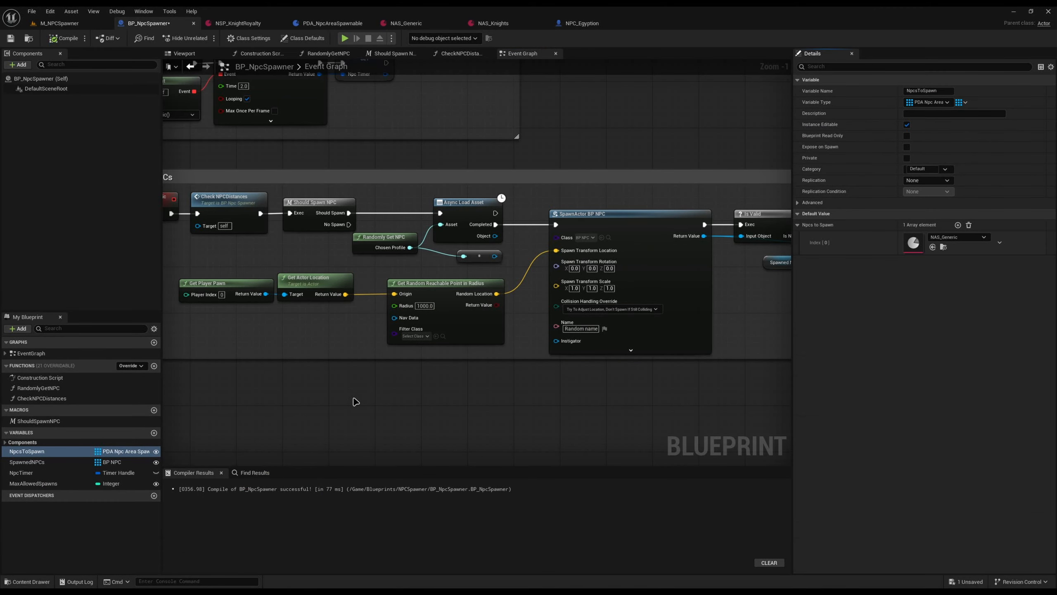
pyautogui.scroll(1, 455, 441)
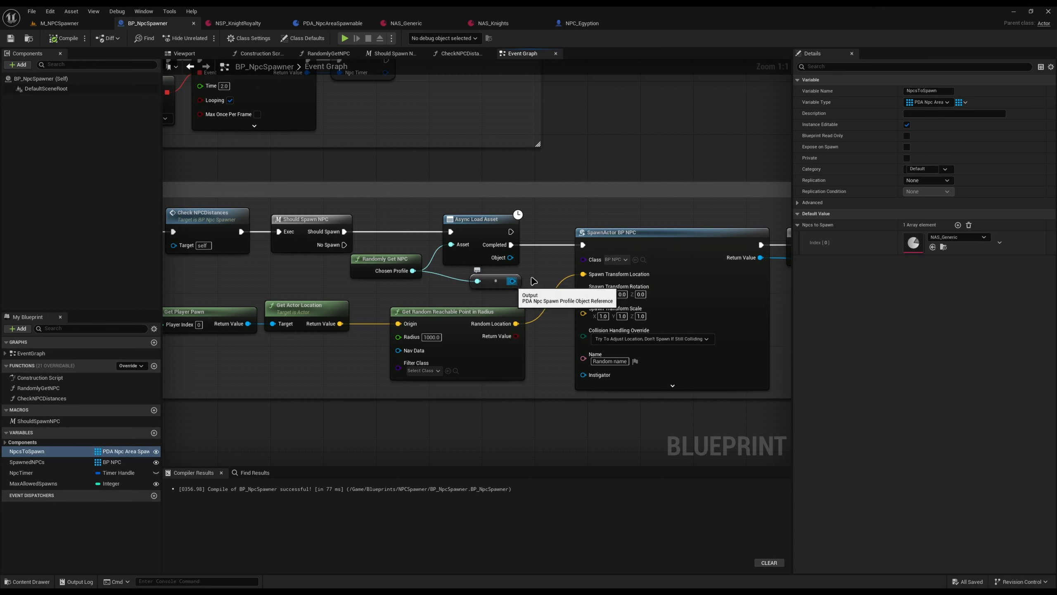
pyautogui.moveTo(512, 281); pyautogui.dragTo(565, 215)
pyautogui.write('get')
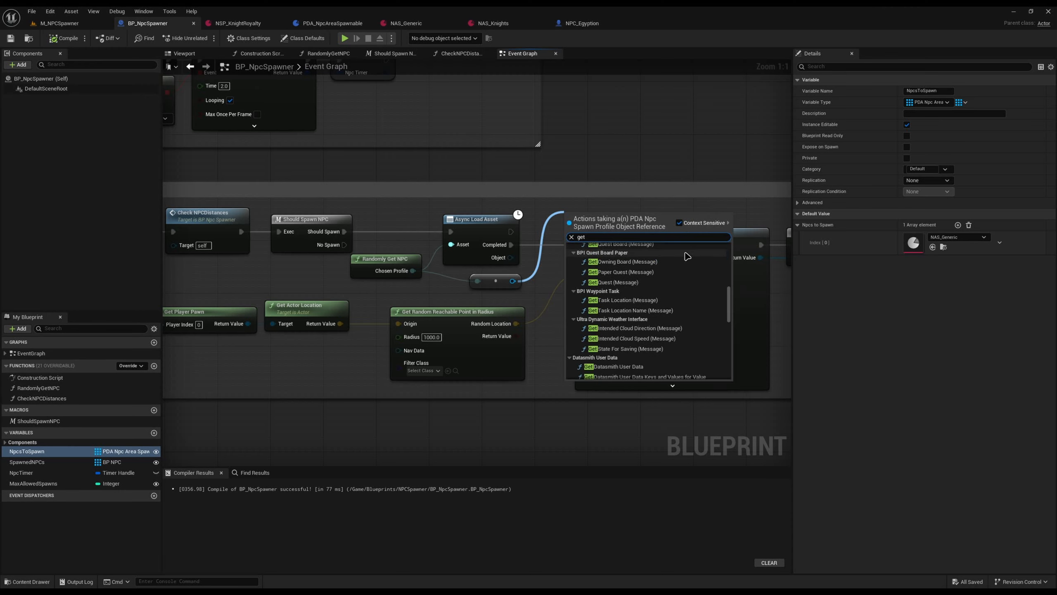
pyautogui.scroll(-10, 666, 308)
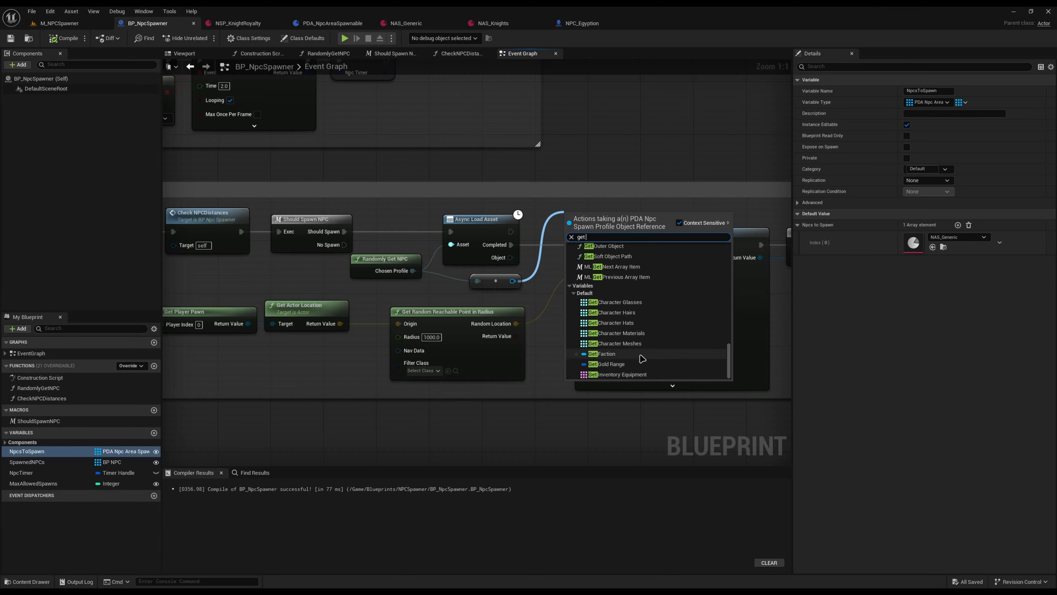
pyautogui.click(488, 443)
# - Locate the SpawnActor node's BP_NPC class in the NPCs folder and look over the other NPC blueprints there
pyautogui.hotkey('ctrl', 'space')
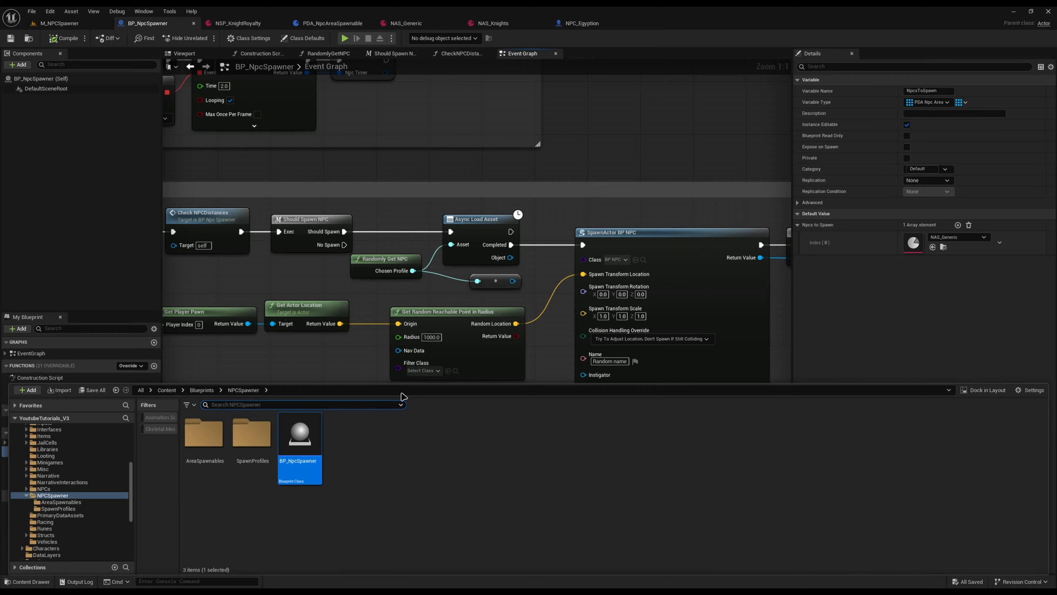
pyautogui.click(361, 358)
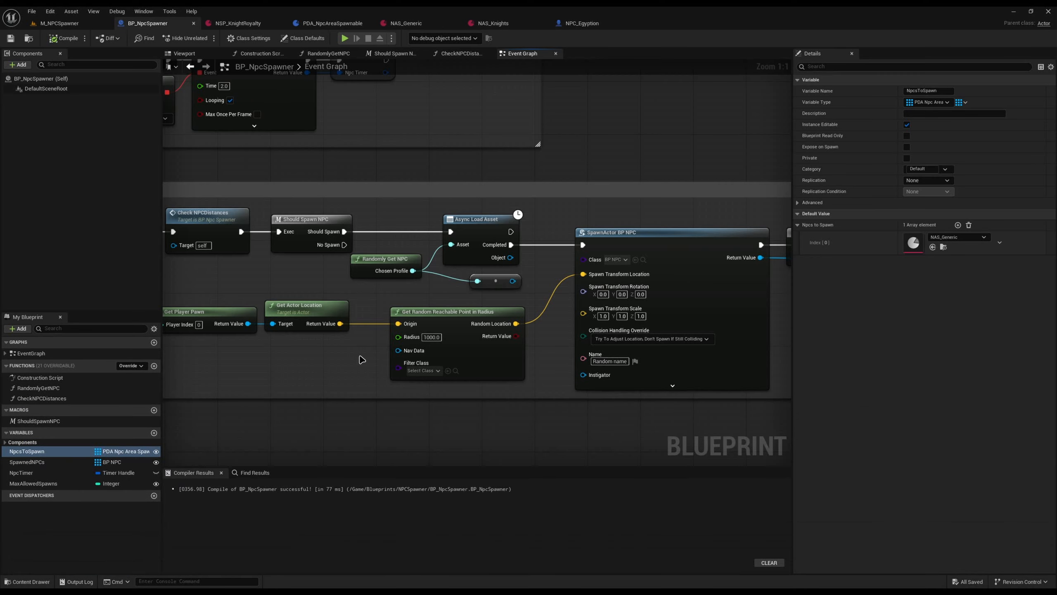
pyautogui.click(643, 260)
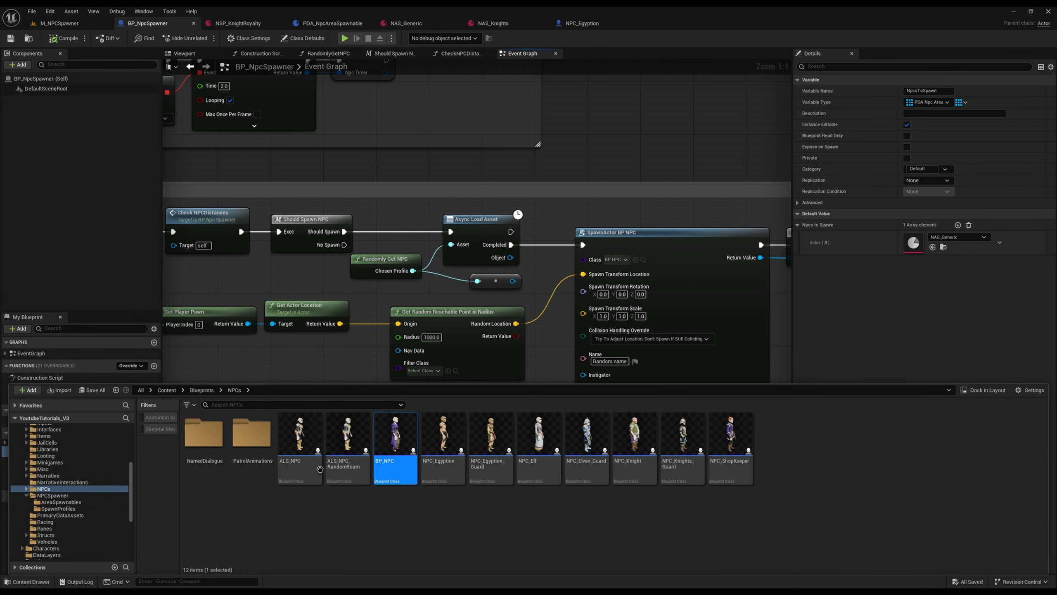
pyautogui.click(348, 352)
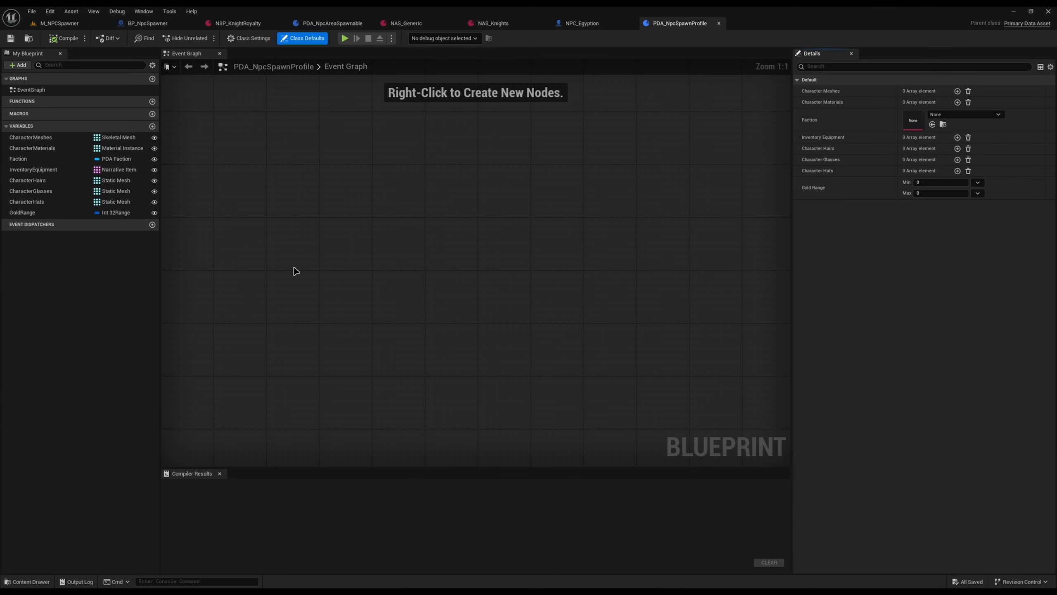
# - Add a variable named BaseClass to PDA_NpcSpawnProfile and make it a BP NPC soft class reference
pyautogui.click(151, 126)
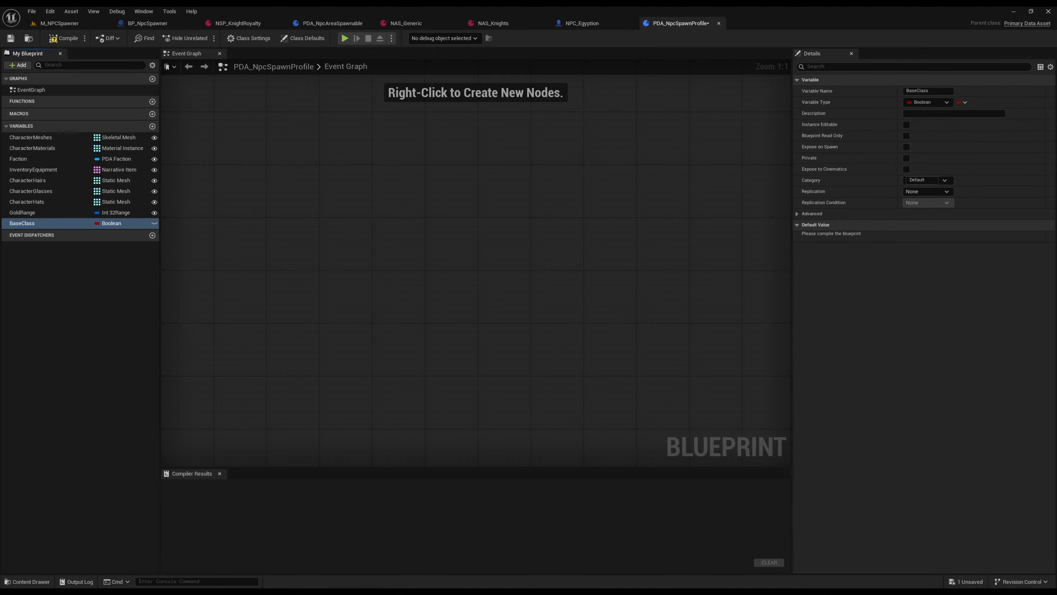
pyautogui.click(108, 224)
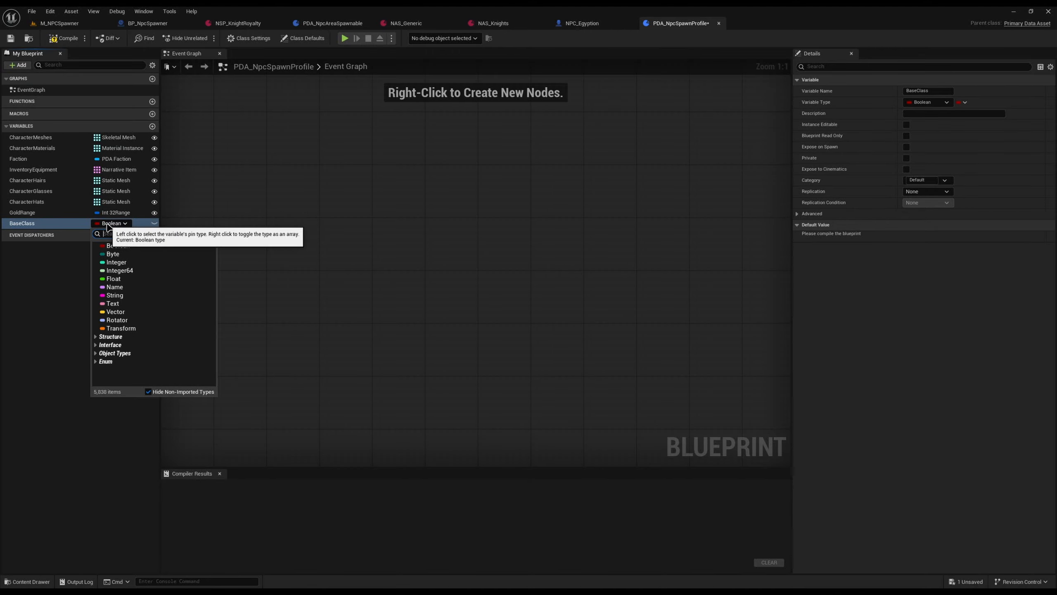
pyautogui.write('bp npc')
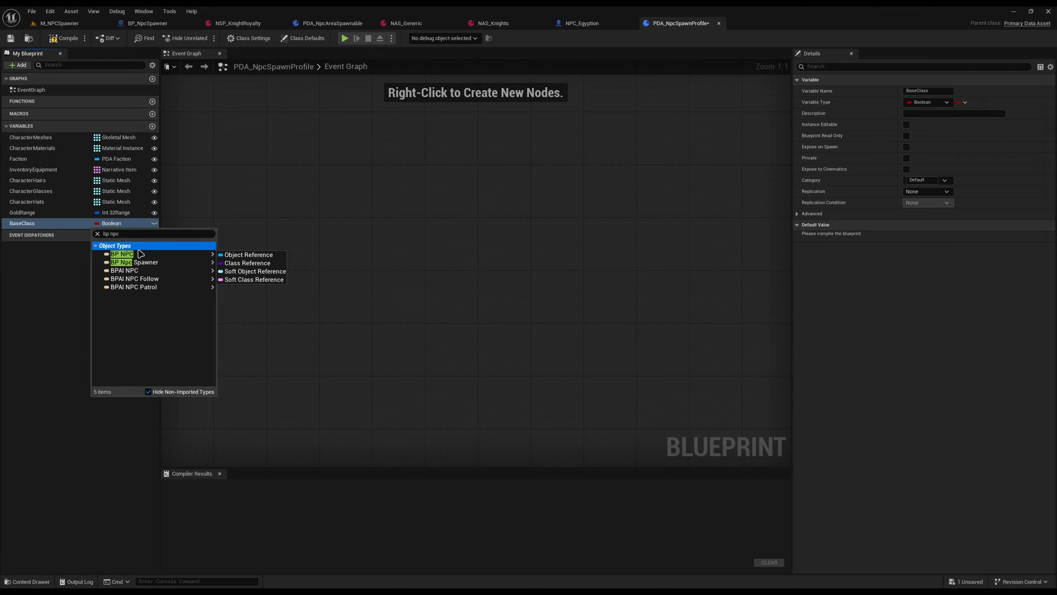
pyautogui.click(147, 255)
pyautogui.click(111, 224)
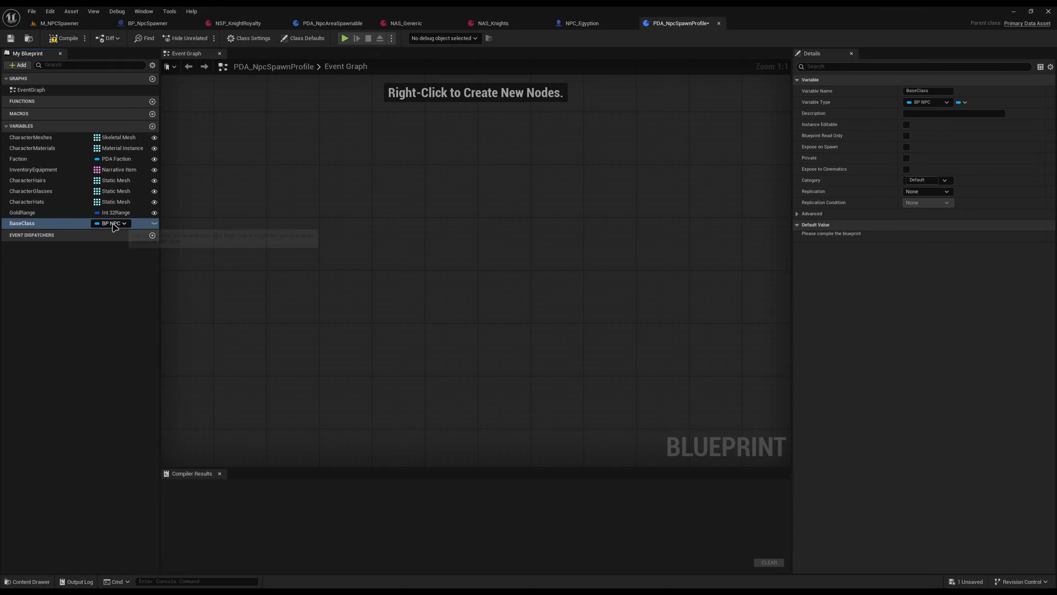
pyautogui.click(120, 433)
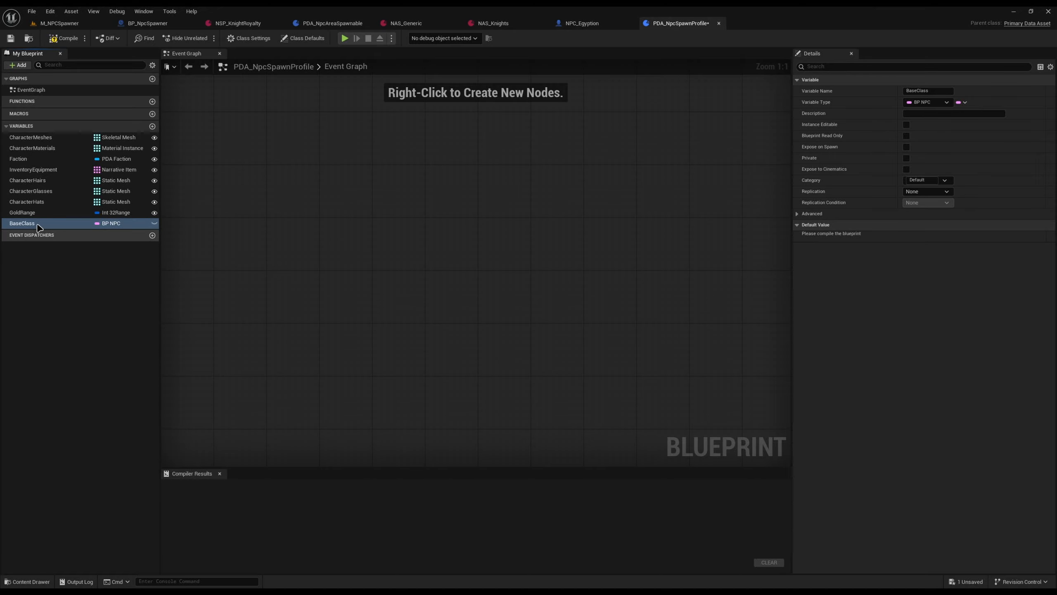
# - Move BaseClass above CharacterMeshes in the variable order, make it instance editable, and compile and save PDA_NpcSpawnProfile
pyautogui.moveTo(37, 226); pyautogui.dragTo(40, 137)
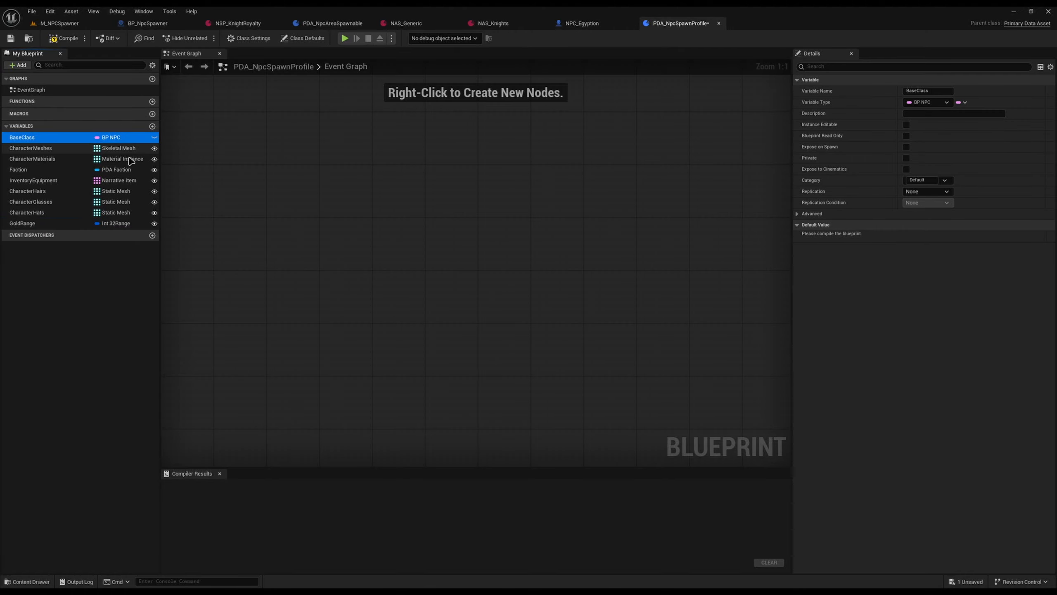
pyautogui.click(155, 138)
pyautogui.click(65, 150)
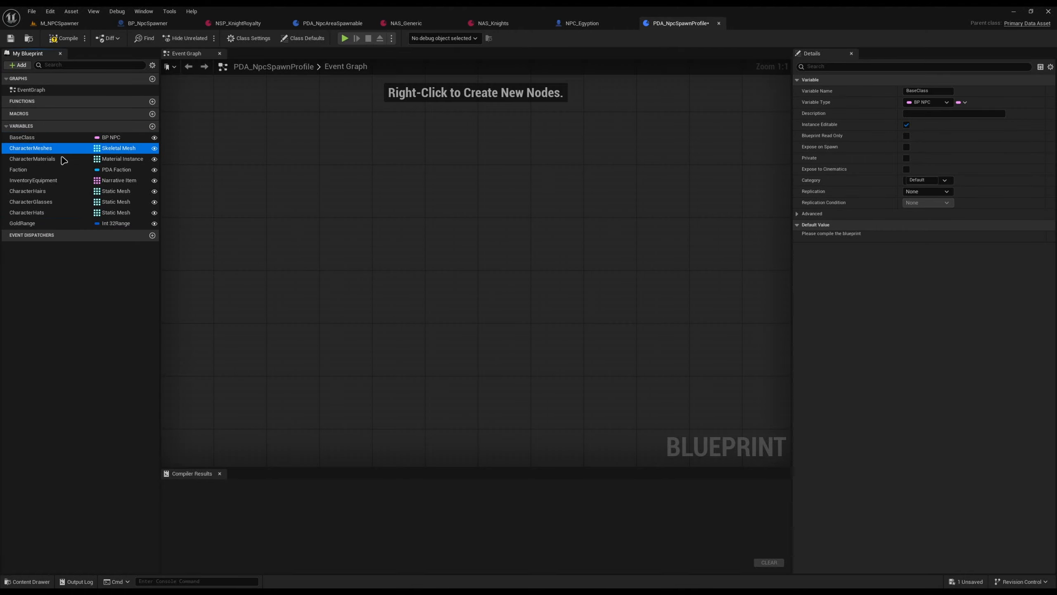
pyautogui.click(58, 170)
pyautogui.click(50, 202)
pyautogui.click(24, 138)
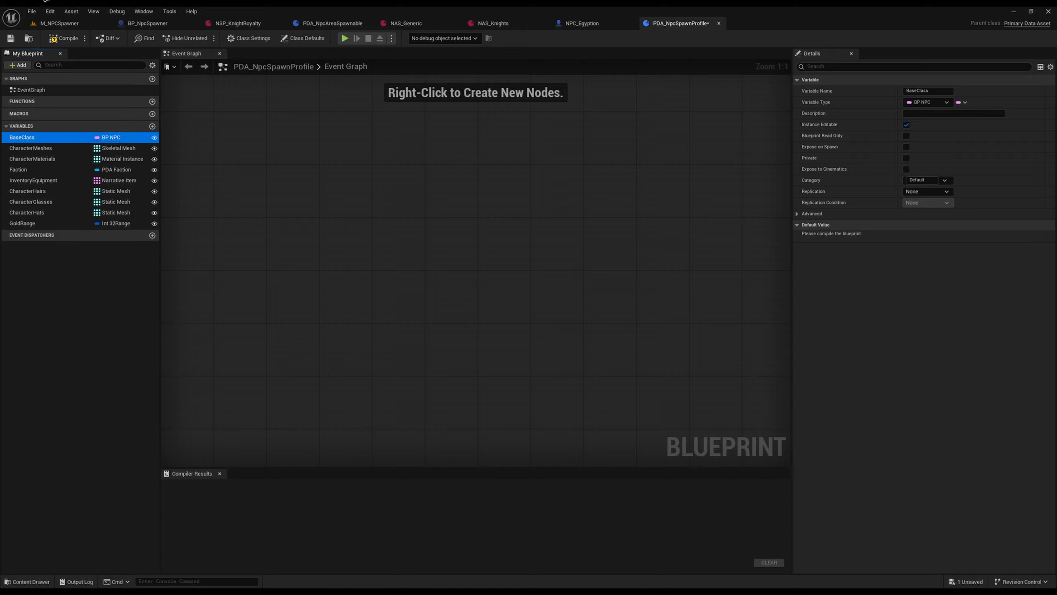
pyautogui.click(59, 40)
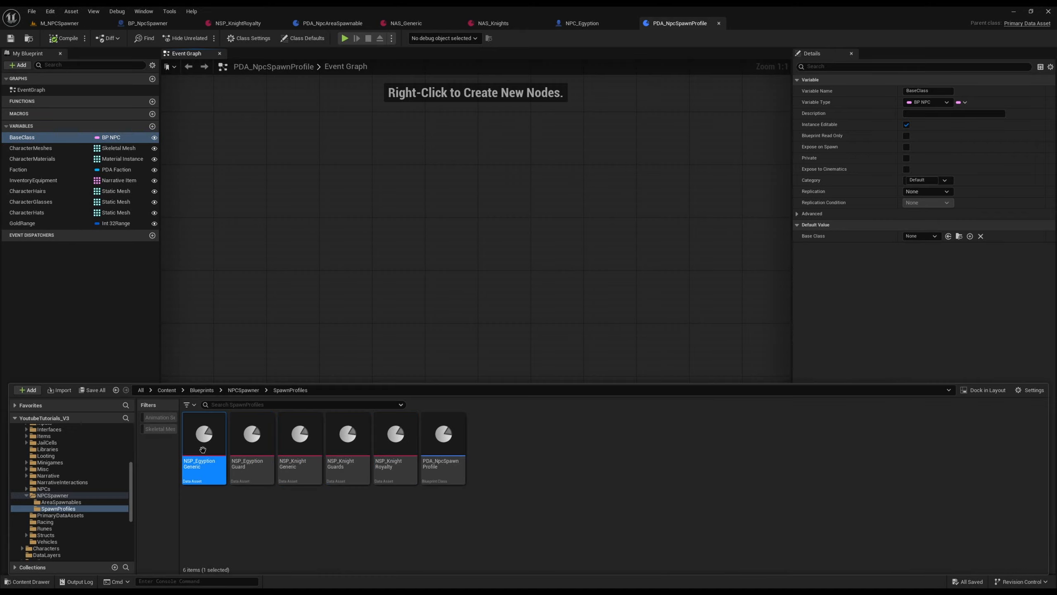
# - Set the Base Class of the NSP_EgyptionGeneric spawn profile to NPC_Egyption and save it
pyautogui.doubleClick(216, 481)
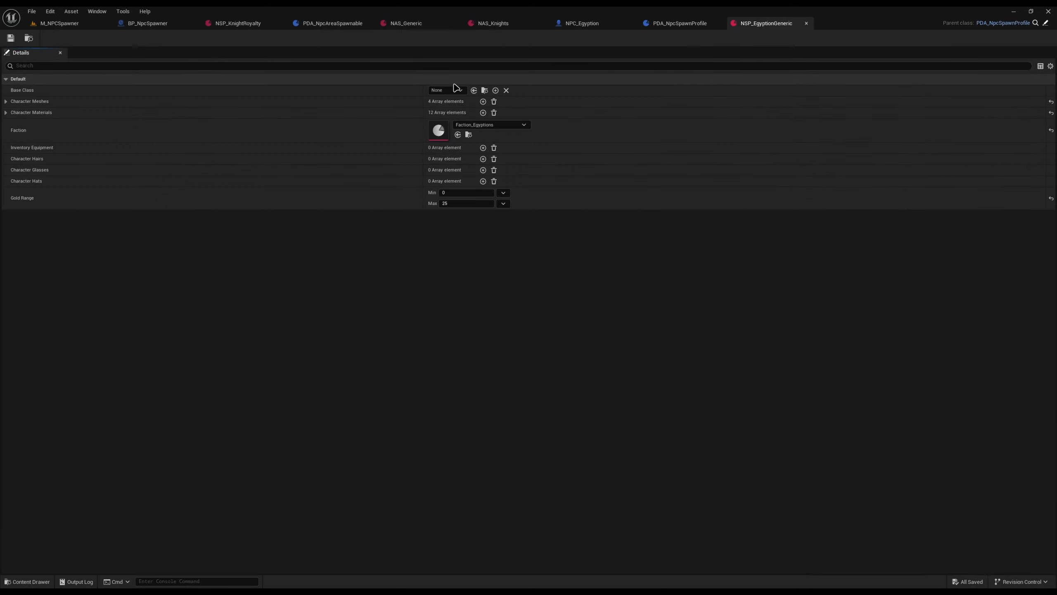
pyautogui.click(444, 91)
pyautogui.click(681, 50)
pyautogui.click(450, 91)
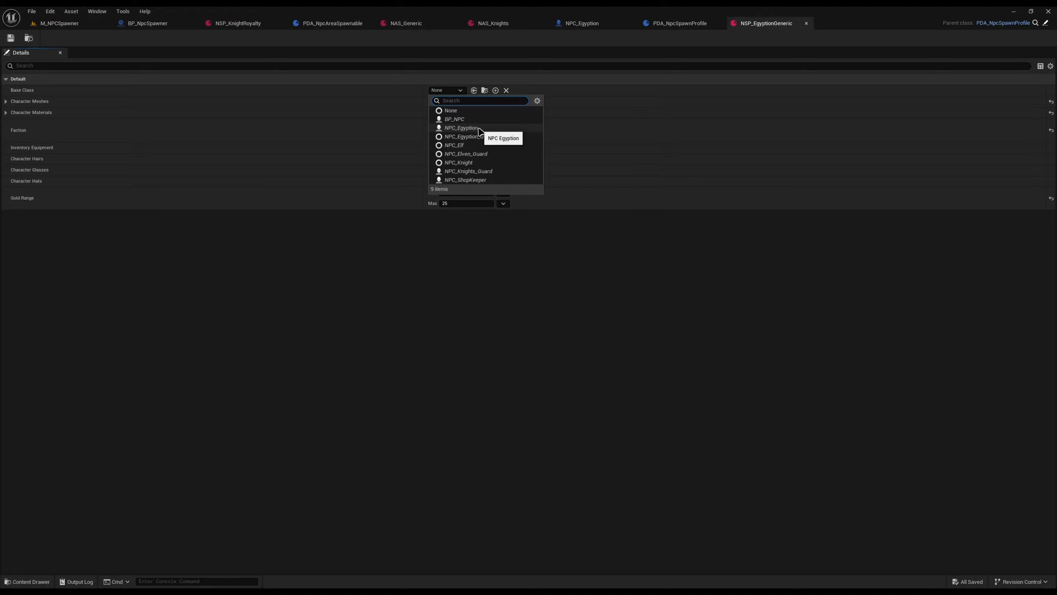
pyautogui.click(479, 129)
pyautogui.hotkey('ctrl', 's')
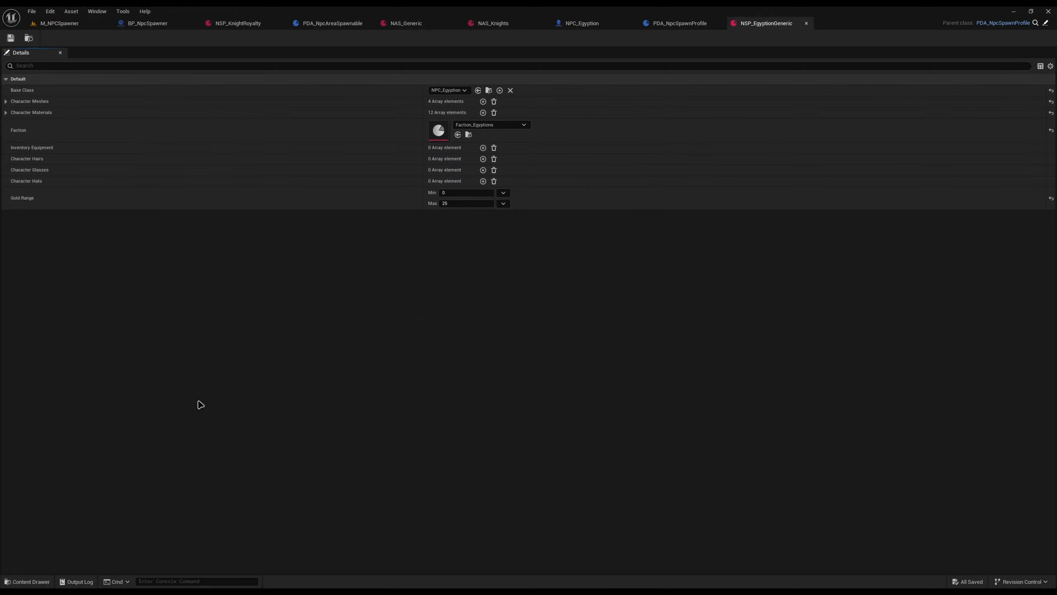
# - Set the Base Class of the NSP_EgyptionGuard spawn profile to NPC_Egyption_Guard and save it
pyautogui.hotkey('ctrl', 'space')
pyautogui.click(256, 456)
pyautogui.doubleClick(256, 456)
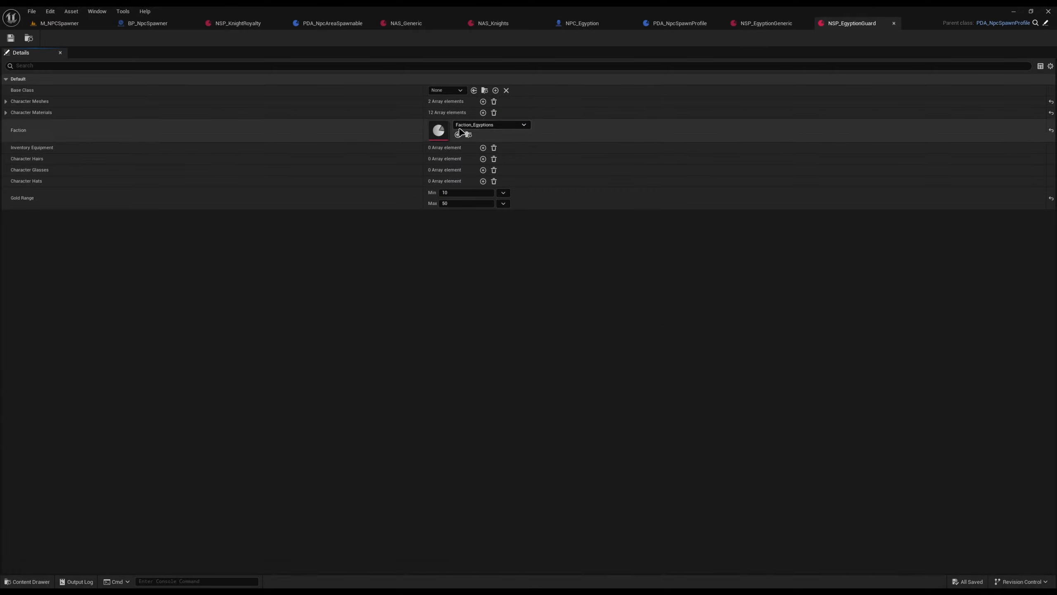
pyautogui.click(442, 91)
pyautogui.click(474, 137)
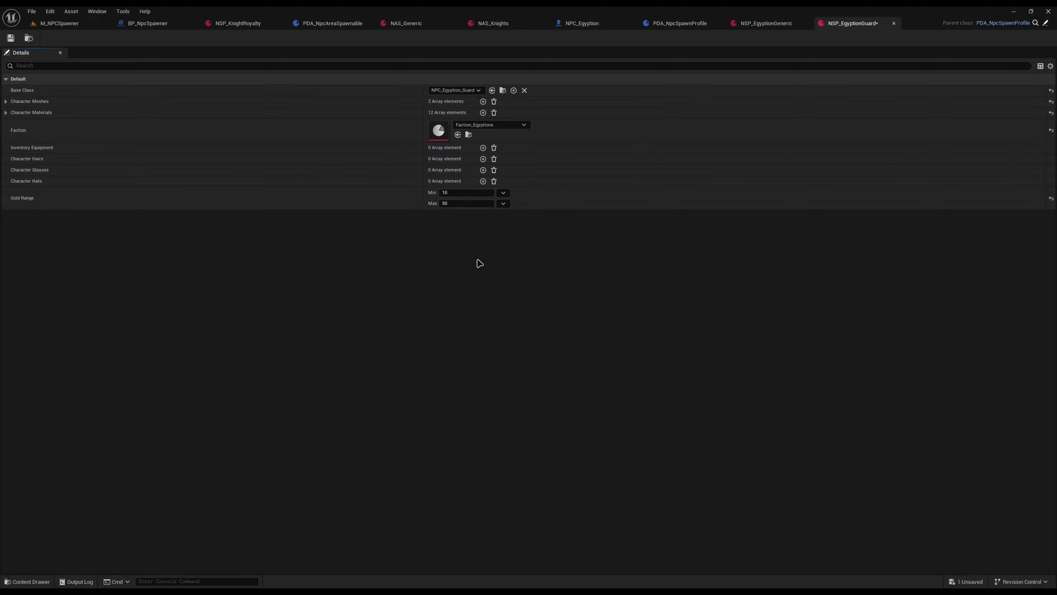
pyautogui.hotkey('ctrl', 's')
# - Set the Base Class of the NSP_KnightGeneric spawn profile to NPC_Knight and save it
pyautogui.hotkey('ctrl', 'space')
pyautogui.doubleClick(299, 441)
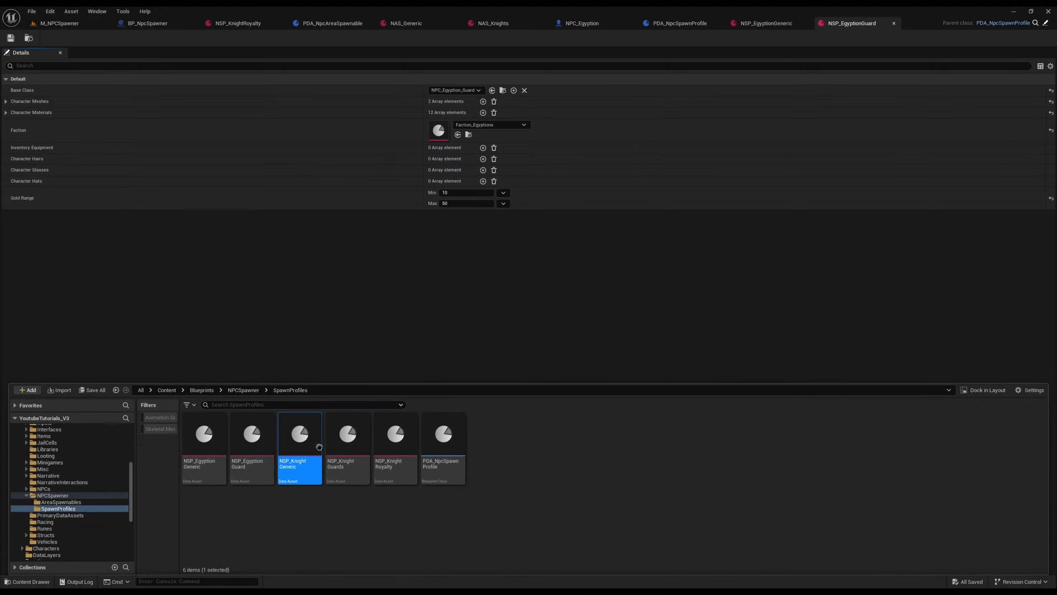
pyautogui.click(445, 91)
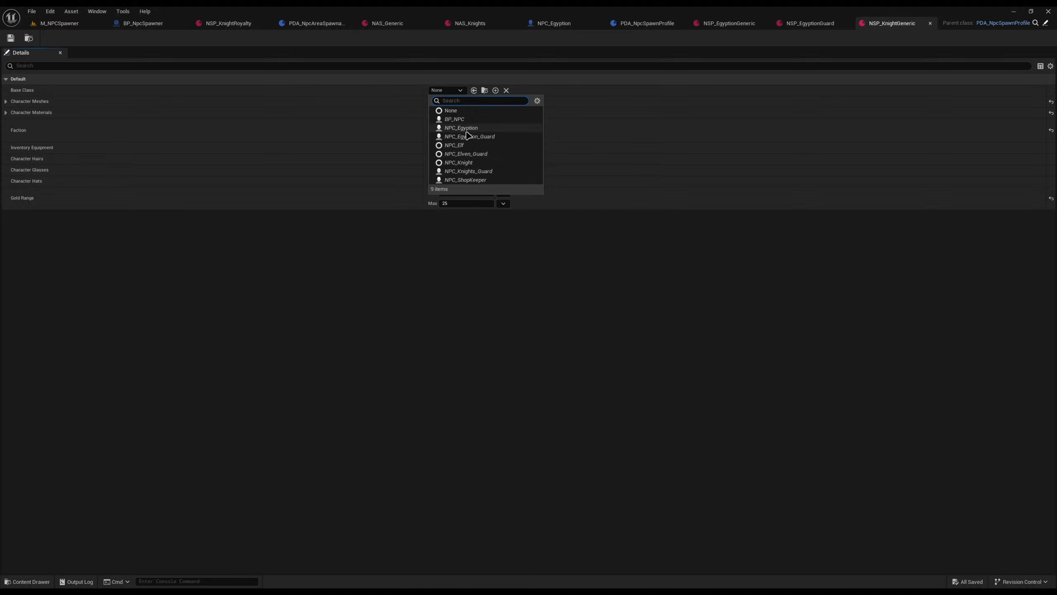
pyautogui.click(458, 163)
# - Set the Base Class of the NSP_KnightGuards spawn profile to NPC_Knights_Guard
pyautogui.hotkey('ctrl', 'space')
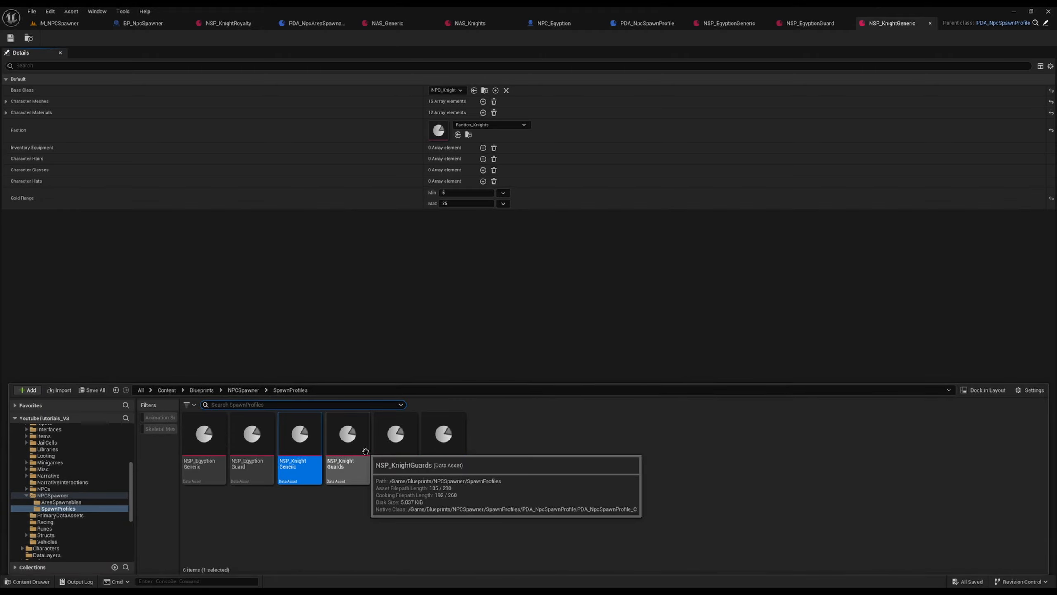
pyautogui.doubleClick(350, 440)
pyautogui.click(436, 80)
pyautogui.click(436, 80)
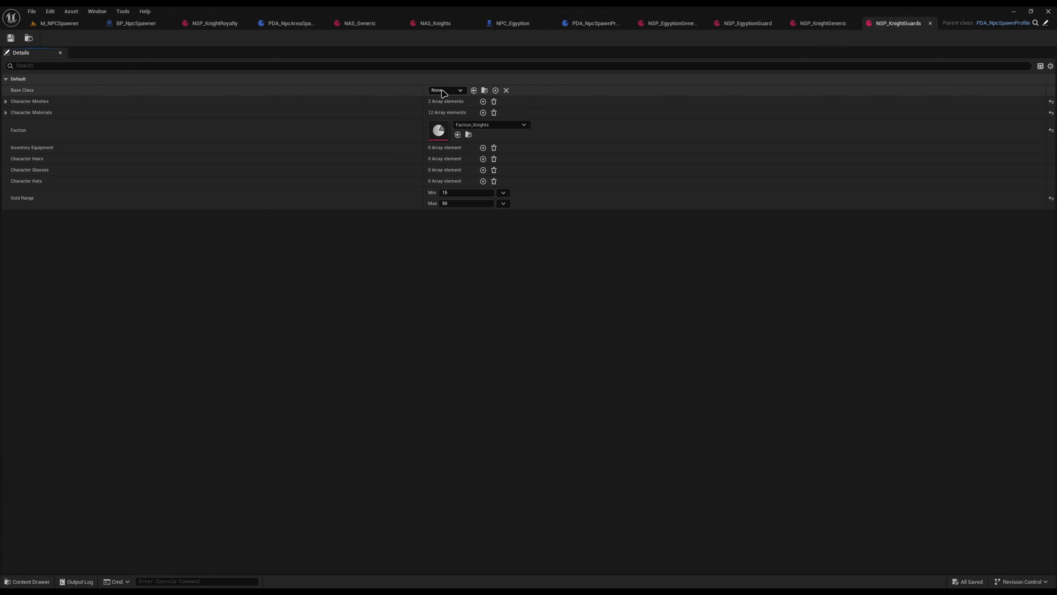
pyautogui.click(446, 90)
pyautogui.click(468, 171)
# - Set the Base Class of the NSP_KnightRoyalty spawn profile to NPC_Knight and save all modified assets
pyautogui.hotkey('ctrl', 'space')
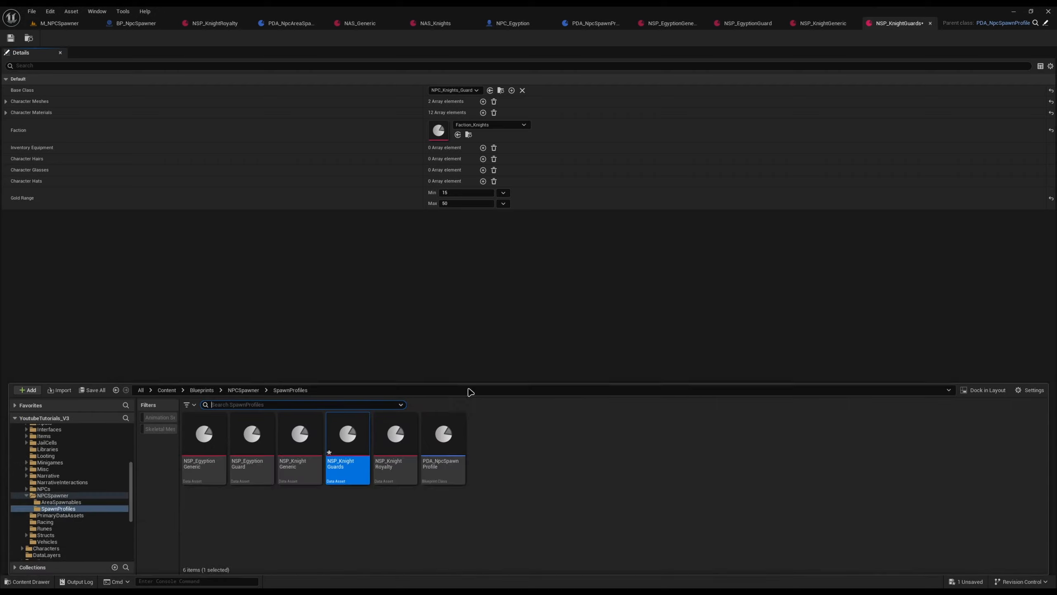
pyautogui.click(403, 443)
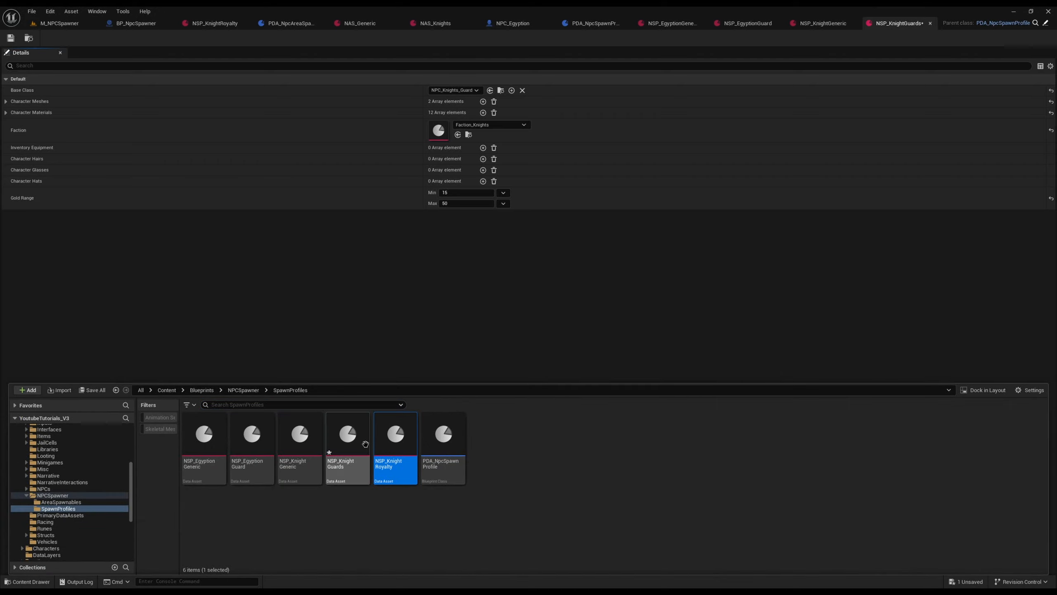
pyautogui.doubleClick(395, 437)
pyautogui.click(435, 90)
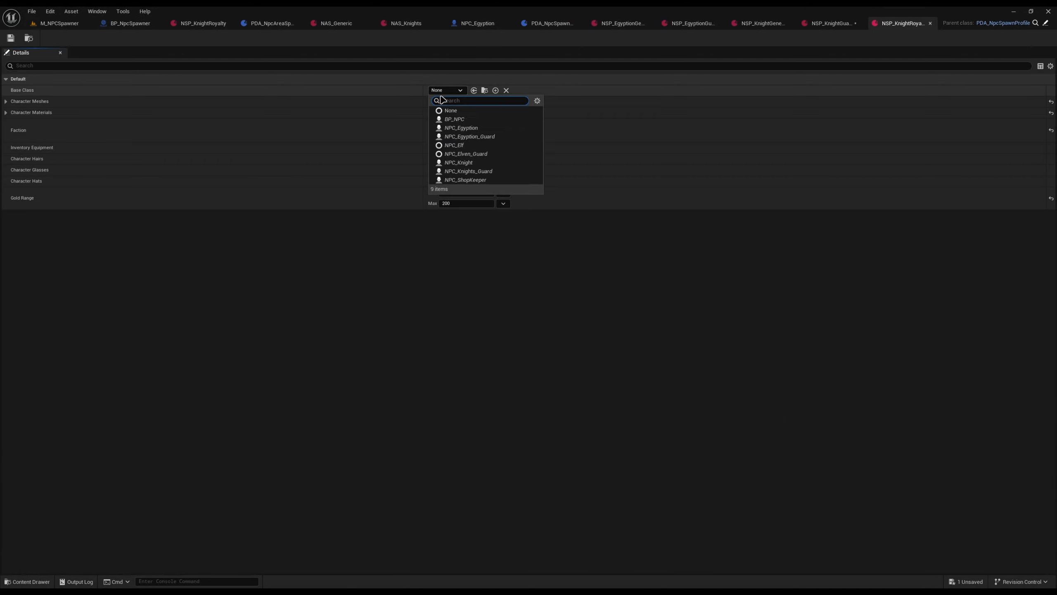
pyautogui.click(478, 164)
pyautogui.hotkey('ctrl', 'shift', 's')
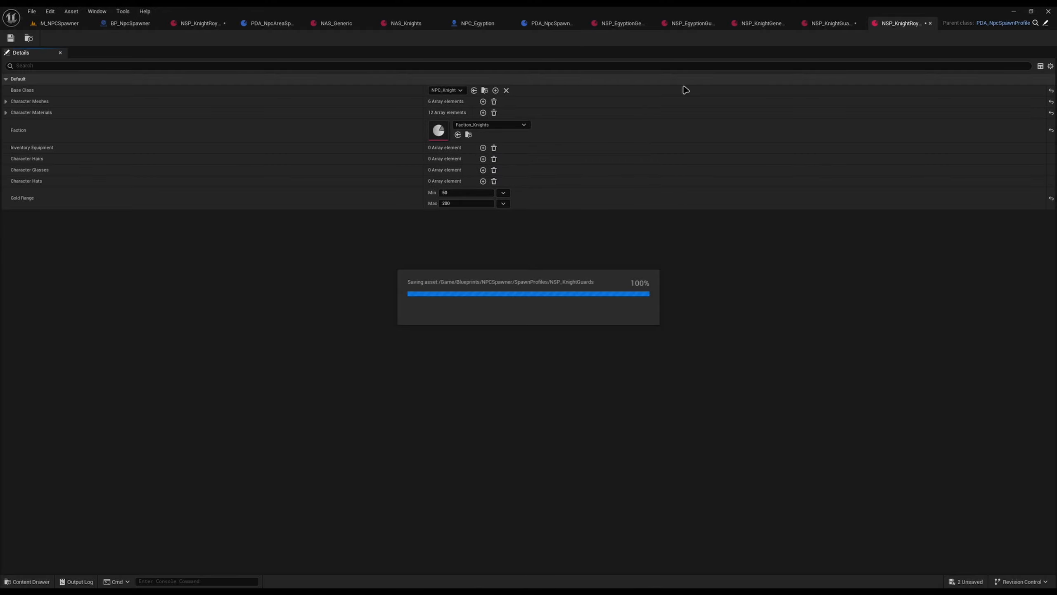
# - Close the spawn profile assets just edited and return to the event graph of BP_NpcSpawner
pyautogui.middleClick(629, 24)
pyautogui.middleClick(741, 26)
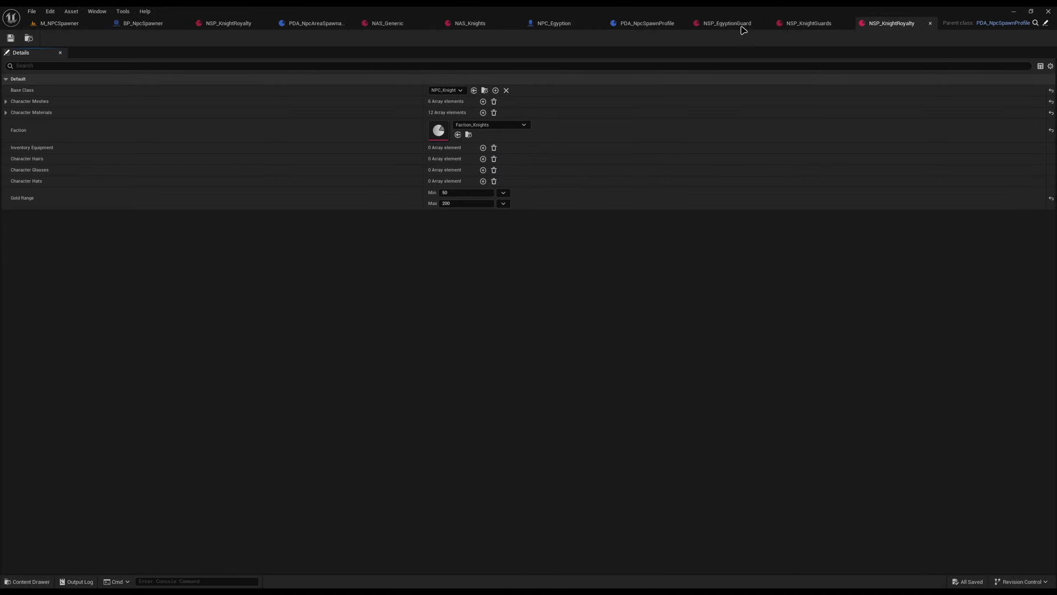
pyautogui.middleClick(741, 26)
pyautogui.middleClick(769, 24)
pyautogui.middleClick(769, 24)
pyautogui.click(165, 24)
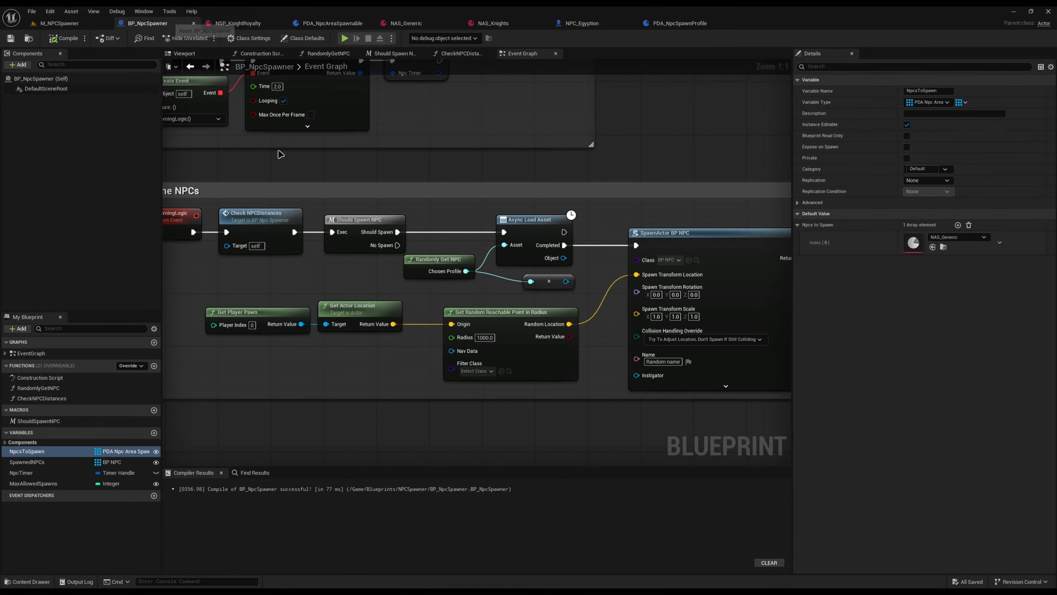
# - Get the Base Class from the resolved spawn profile reference in the NPC spawning graph
pyautogui.moveTo(543, 234); pyautogui.dragTo(452, 236, button='right')
pyautogui.moveTo(475, 284); pyautogui.dragTo(534, 170)
pyautogui.write('get class')
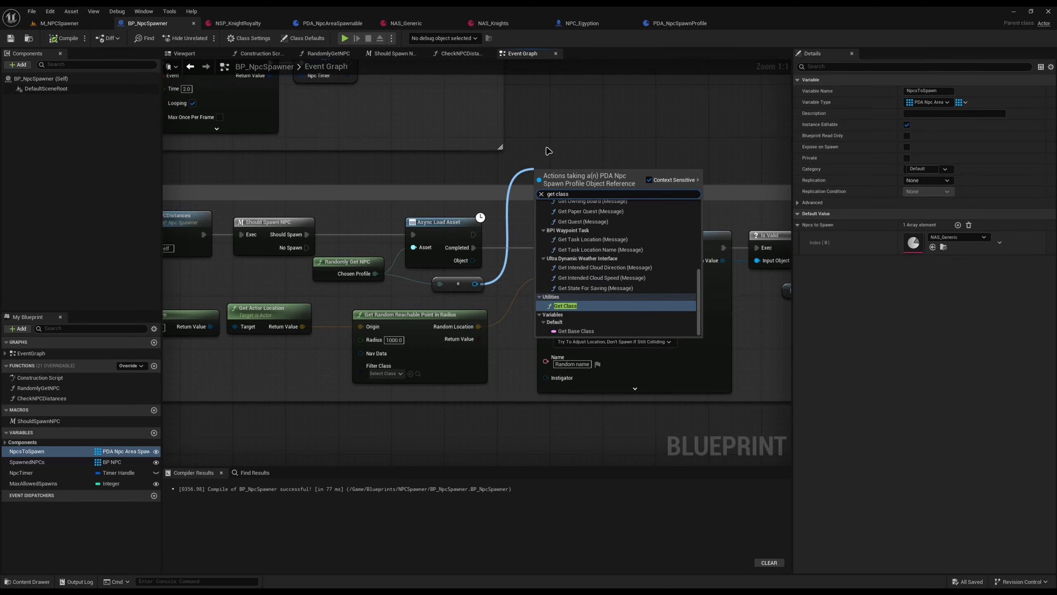
pyautogui.click(578, 331)
pyautogui.scroll(-12, 654, 421)
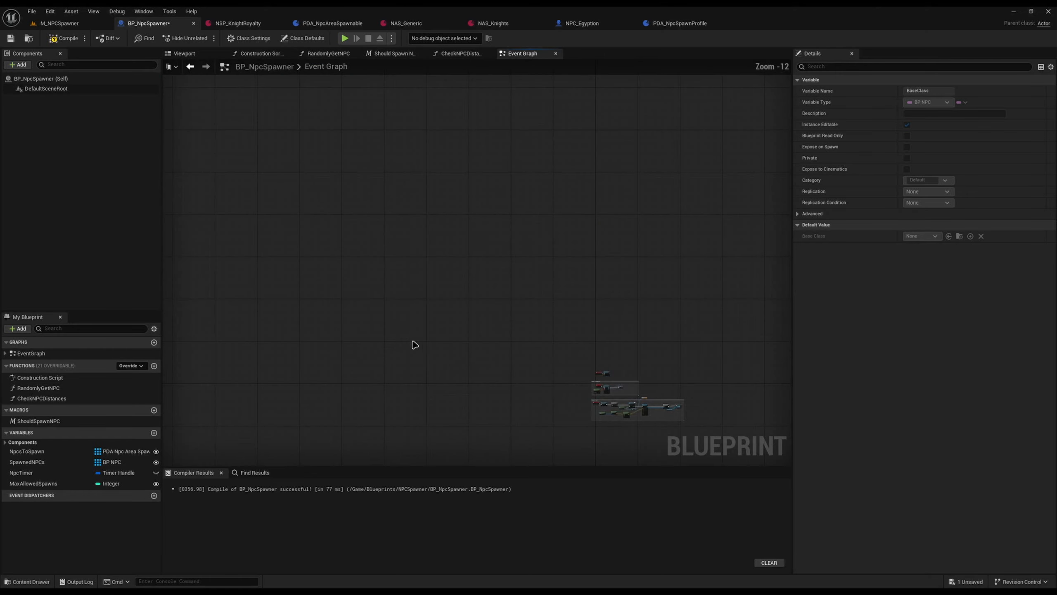
pyautogui.scroll(13, 575, 389)
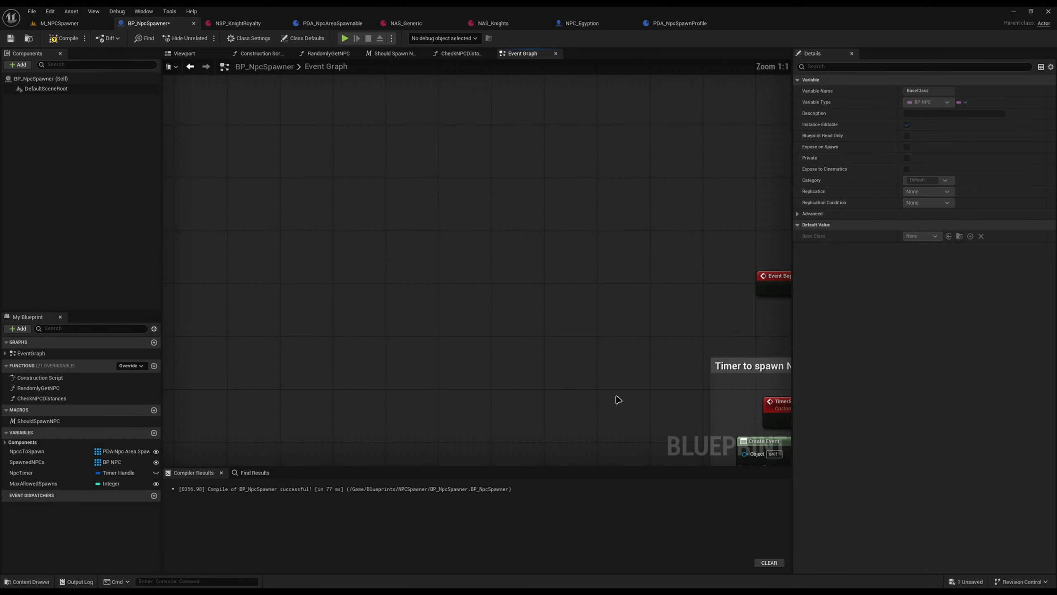
pyautogui.click(619, 400)
pyautogui.moveTo(619, 400); pyautogui.dragTo(171, 67, button='right')
pyautogui.moveTo(711, 197); pyautogui.dragTo(656, 218, button='right')
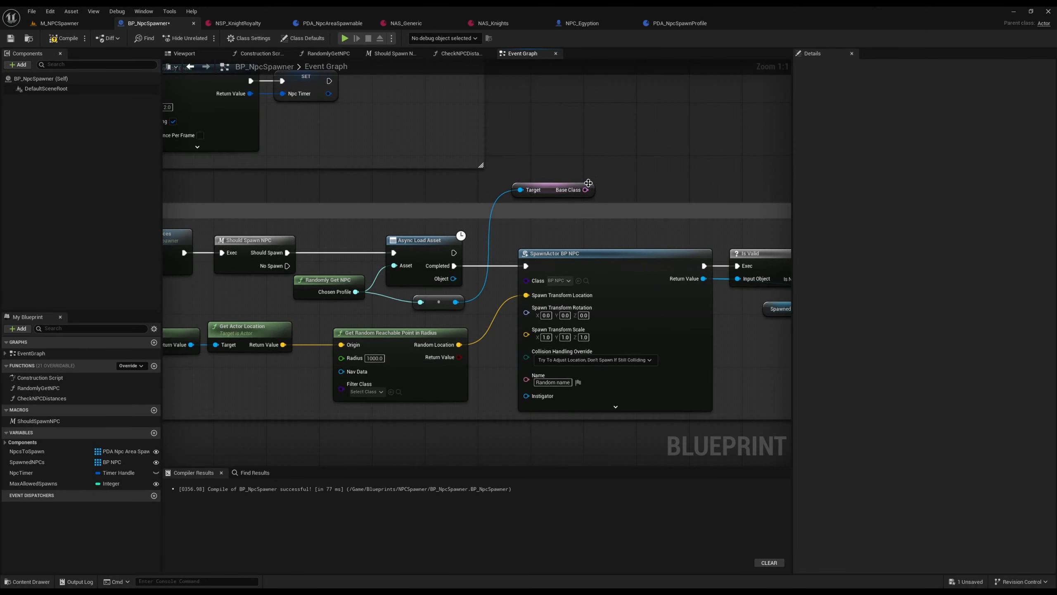
# - Add an Async Load Class Asset node for Base Class and run it when Async Load Asset completes
pyautogui.moveTo(585, 190); pyautogui.dragTo(604, 125)
pyautogui.write('async')
pyautogui.press('Return')
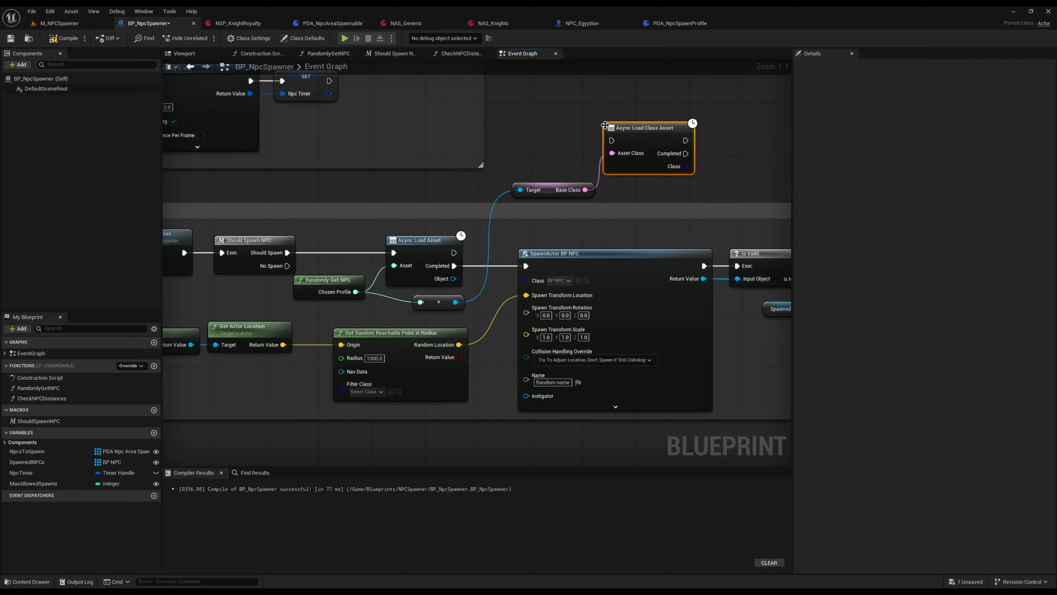
pyautogui.moveTo(614, 140); pyautogui.dragTo(454, 265)
pyautogui.moveTo(672, 165); pyautogui.dragTo(537, 154, button='right')
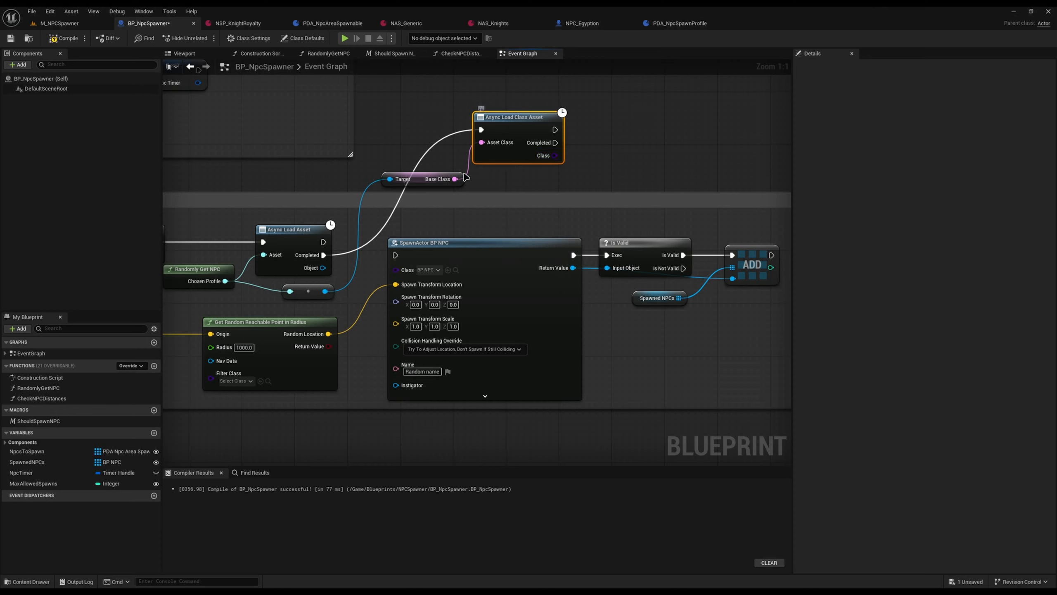
# - Resolve the Base Class soft reference and connect the result to the SpawnActor node's Class input
pyautogui.moveTo(454, 180); pyautogui.dragTo(530, 180)
pyautogui.scroll(-3, 531, 180)
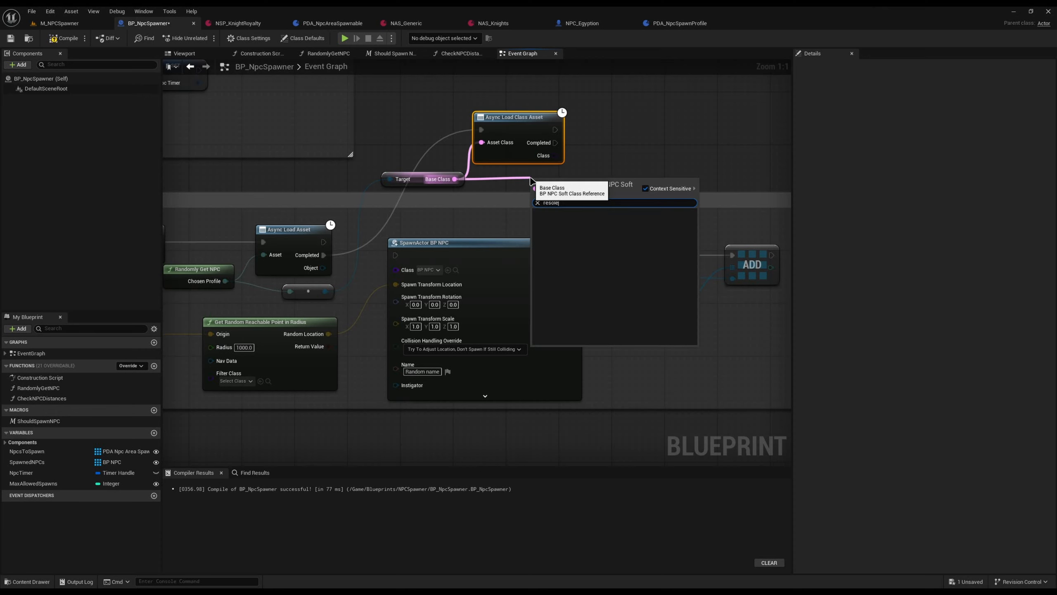
pyautogui.press('Escape')
pyautogui.click(531, 180)
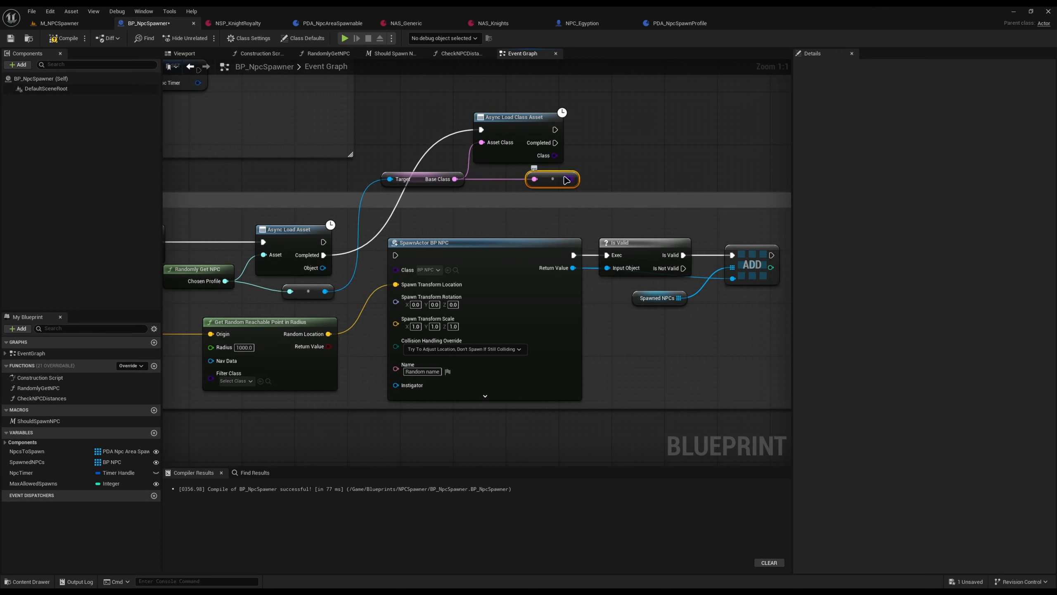
pyautogui.moveTo(566, 180); pyautogui.dragTo(395, 270)
# - Make room for the class loading nodes before SpawnActor, line them up, and run SpawnActor when the class load completes
pyautogui.scroll(-3, 457, 353)
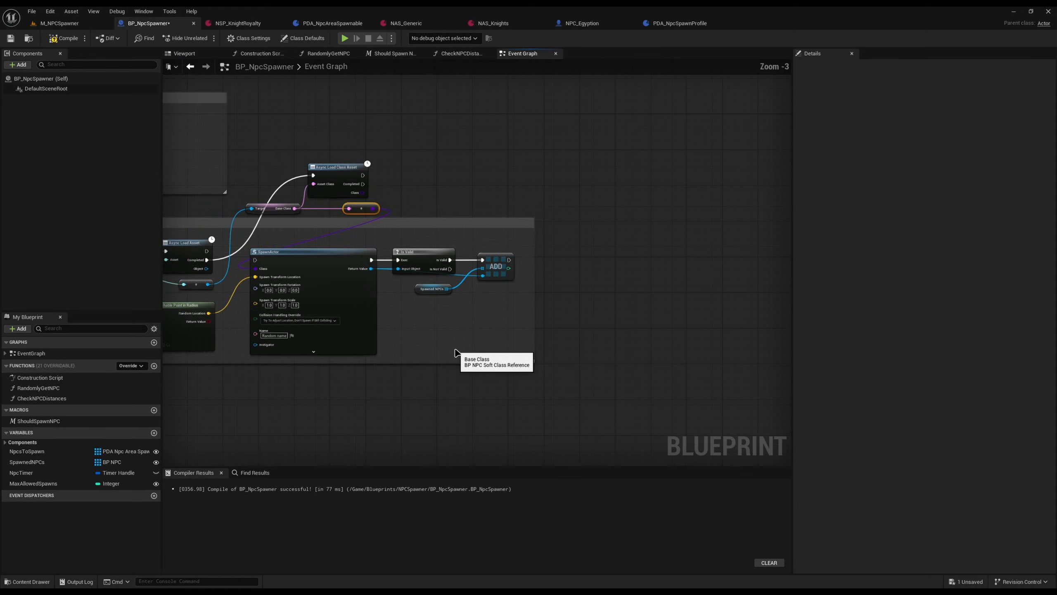
pyautogui.moveTo(533, 361); pyautogui.dragTo(366, 266)
pyautogui.moveTo(423, 288); pyautogui.dragTo(490, 289)
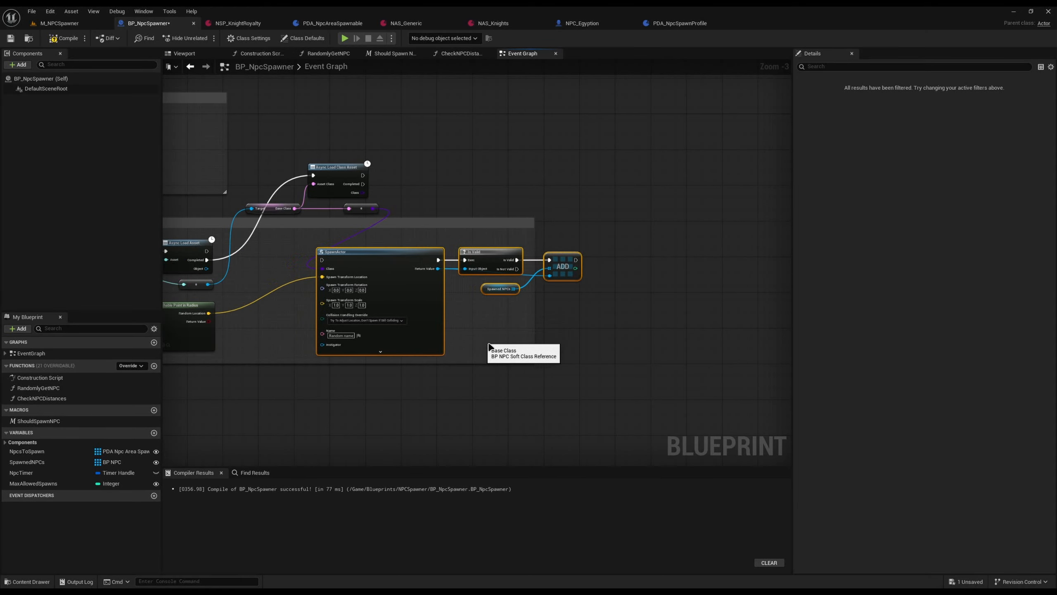
pyautogui.moveTo(490, 347); pyautogui.dragTo(622, 347)
pyautogui.scroll(2, 420, 296)
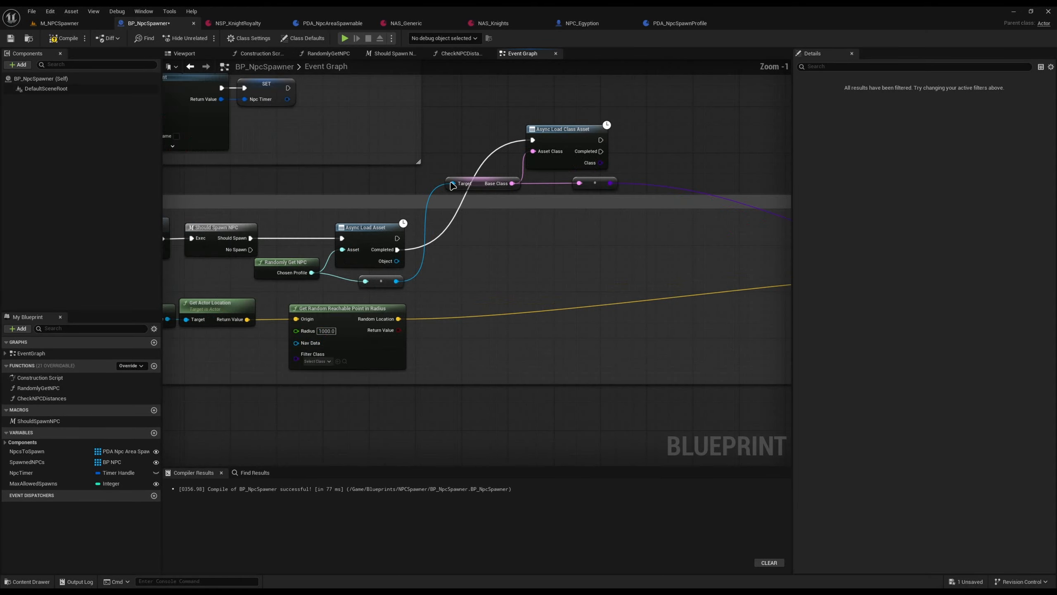
pyautogui.moveTo(452, 185); pyautogui.dragTo(446, 290)
pyautogui.moveTo(596, 183); pyautogui.dragTo(534, 286)
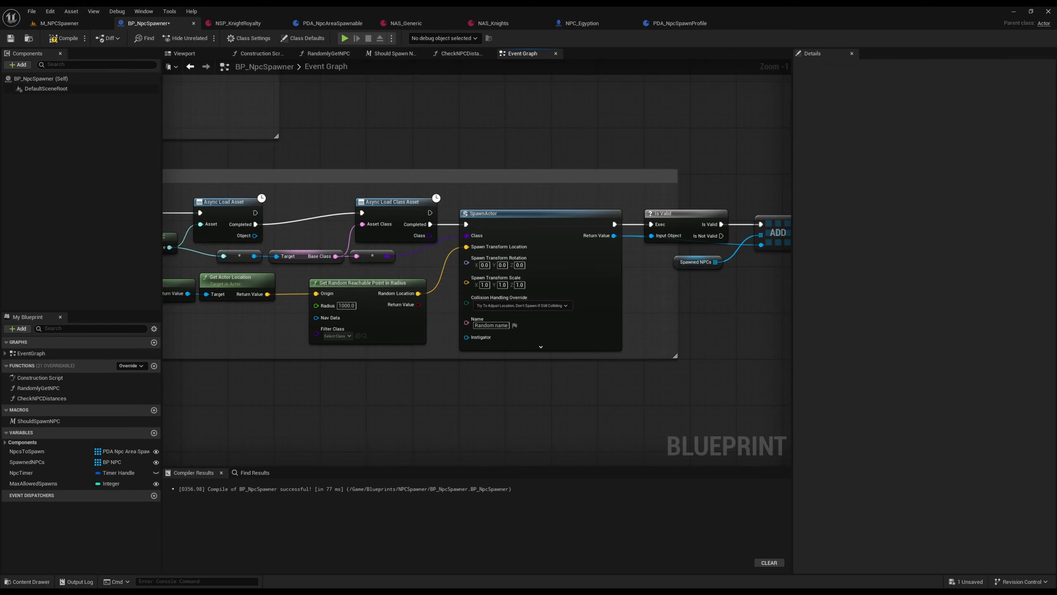
# - Widen the spawning comment box to enclose the Add node, then compile and save BP_NpcSpawner
pyautogui.moveTo(684, 306); pyautogui.dragTo(611, 306, button='right')
pyautogui.moveTo(605, 300); pyautogui.dragTo(751, 300)
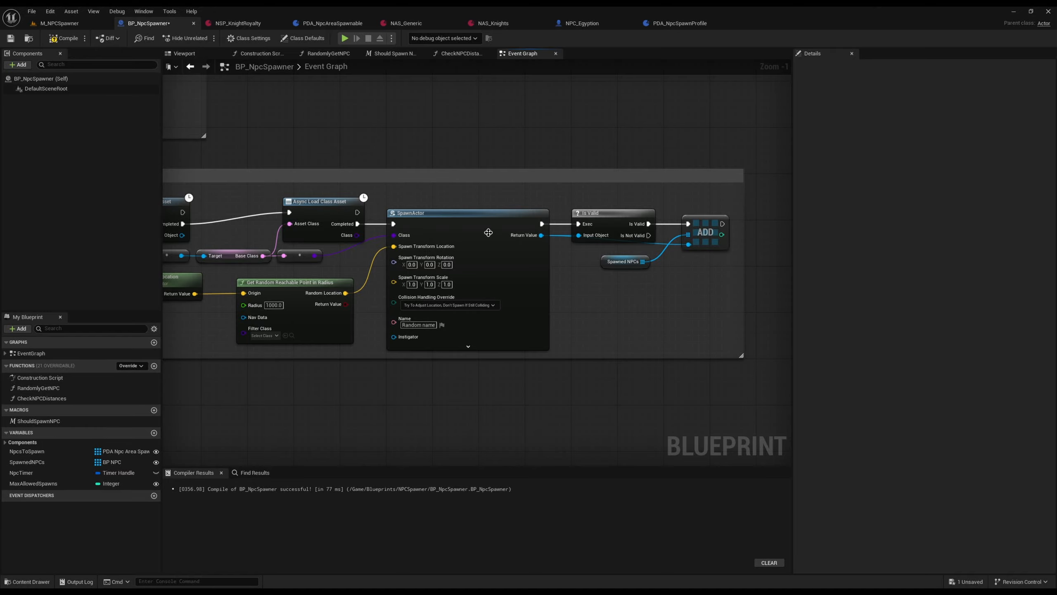
pyautogui.moveTo(488, 233); pyautogui.dragTo(745, 231, button='right')
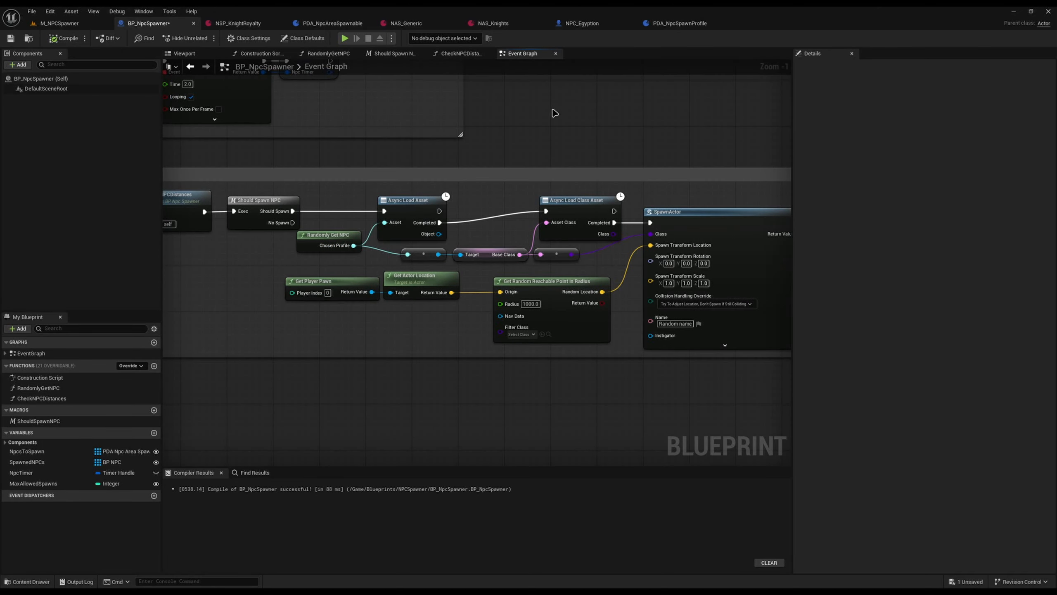
pyautogui.moveTo(536, 196); pyautogui.dragTo(515, 181, button='right')
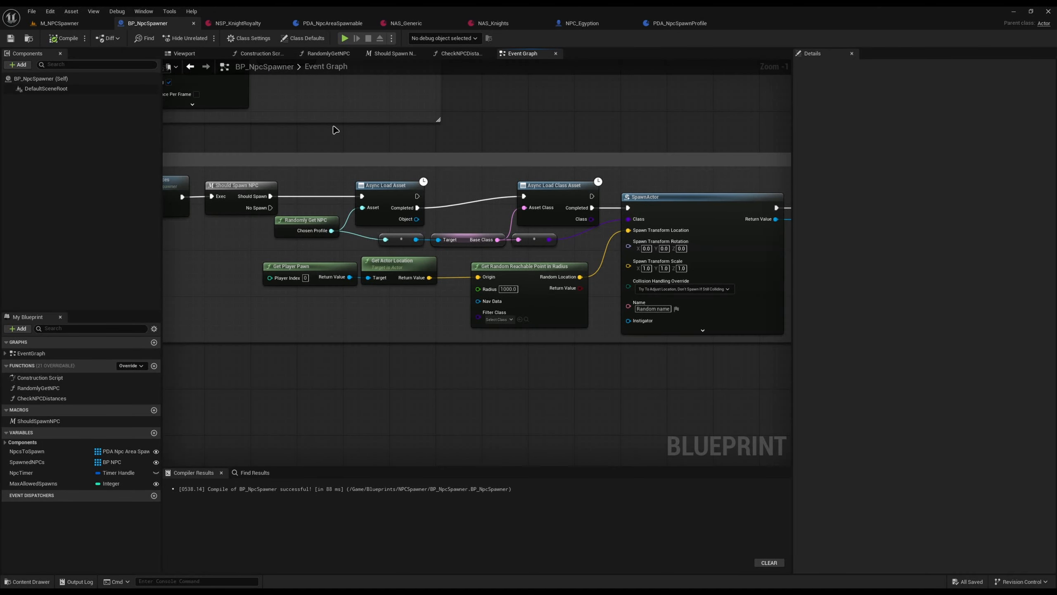
# - Play the M_NPCSpawner level to check which NPCs spawn around the player, then stop the session
pyautogui.click(66, 26)
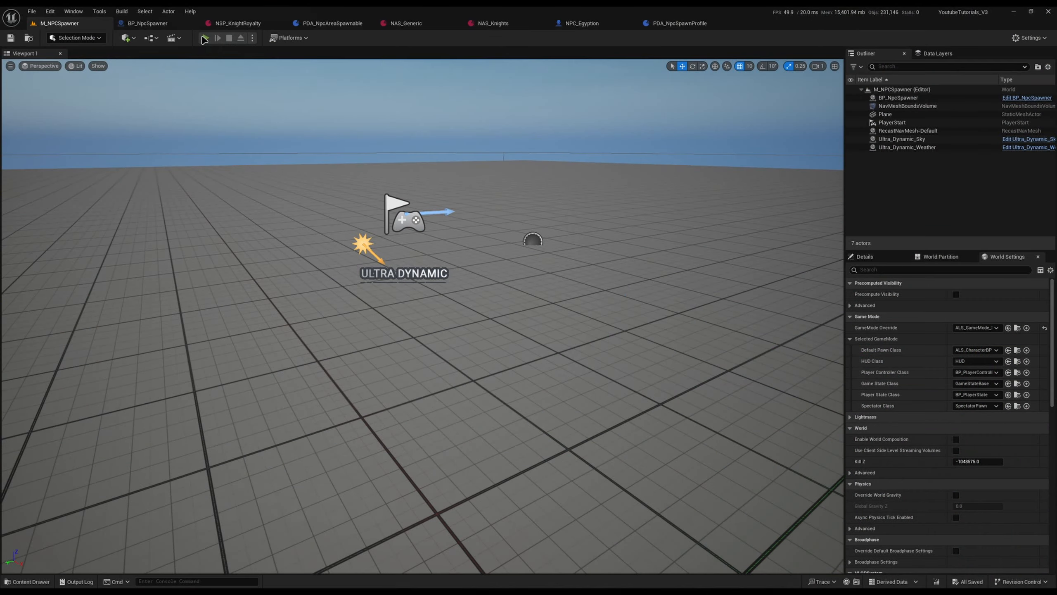
pyautogui.hotkey('alt', 'p')
pyautogui.press('w')
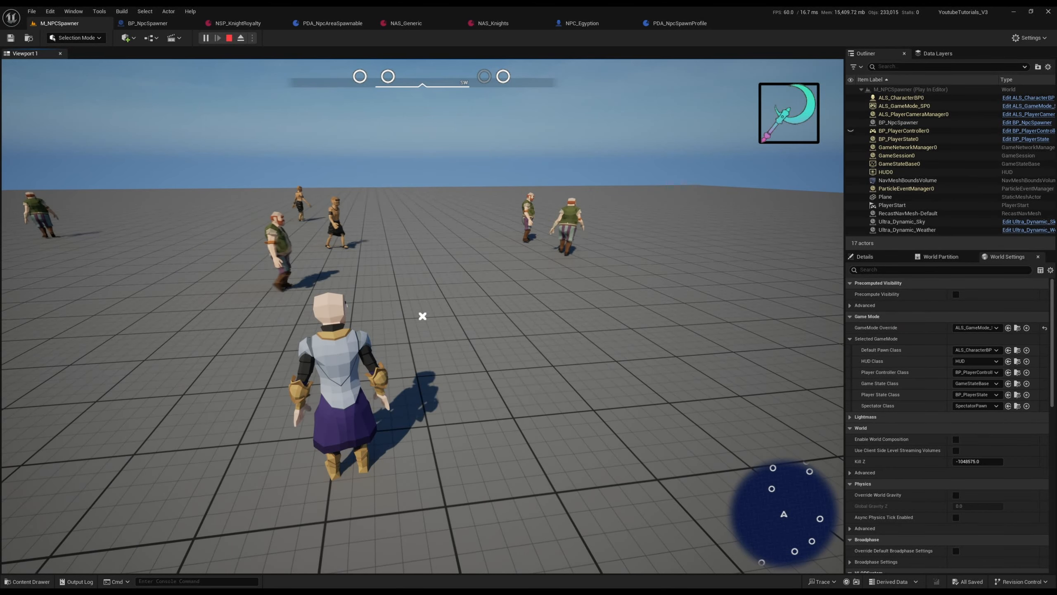
pyautogui.press('Escape')
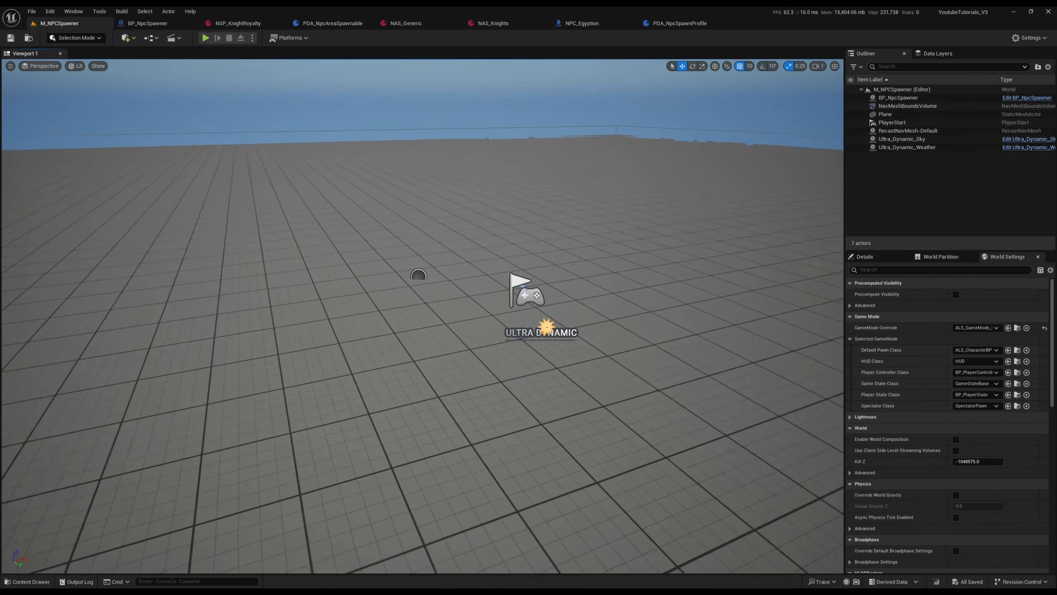
pyautogui.moveTo(422, 316); pyautogui.dragTo(395, 302, button='right')
# - Return to BP_NpcSpawner and examine the spawning chain from Async Load Asset to the Spawned NPCs Add node
pyautogui.click(147, 24)
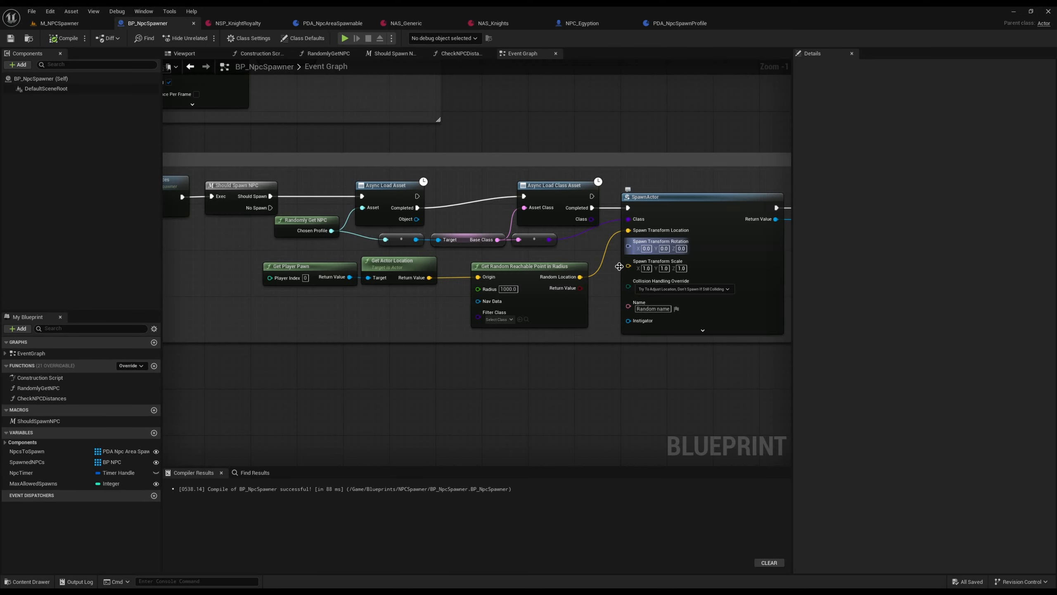
pyautogui.moveTo(602, 341); pyautogui.dragTo(554, 349, button='right')
pyautogui.moveTo(778, 345); pyautogui.dragTo(522, 328, button='right')
pyautogui.moveTo(521, 225); pyautogui.dragTo(492, 234, button='right')
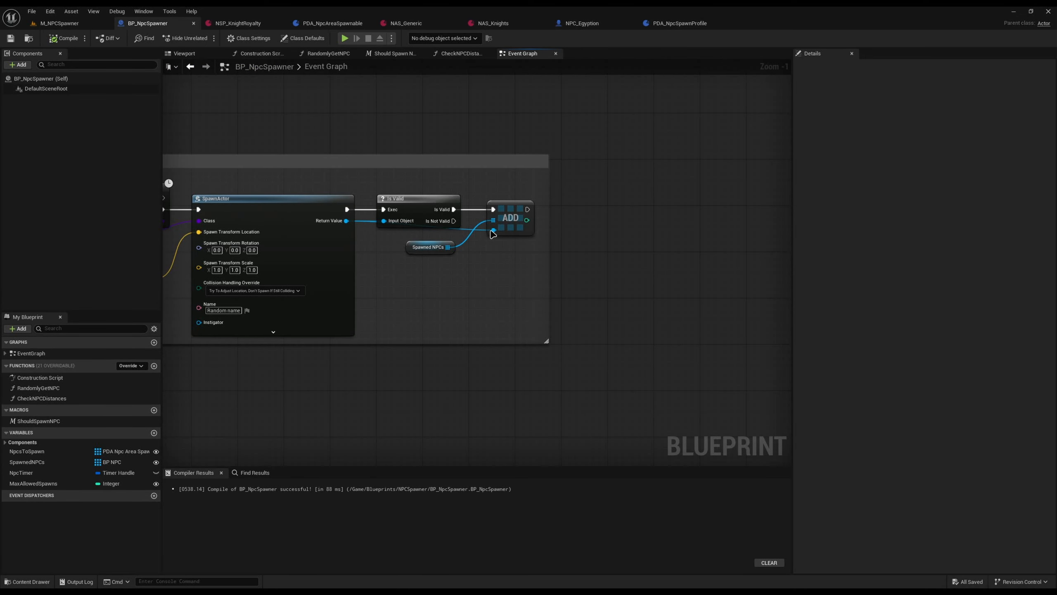
pyautogui.moveTo(610, 291); pyautogui.dragTo(442, 291, button='right')
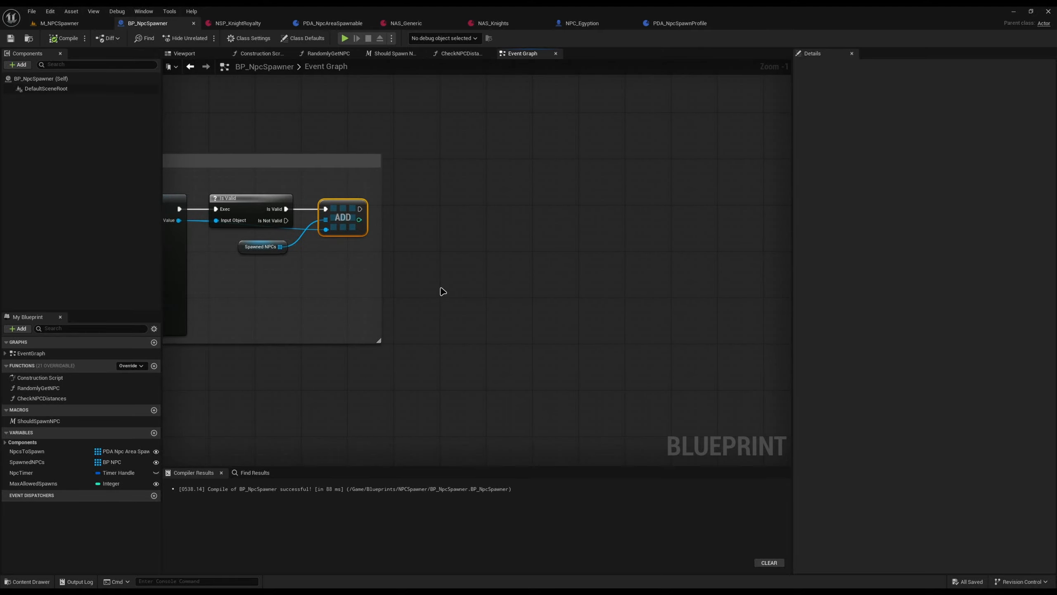
pyautogui.moveTo(757, 261); pyautogui.dragTo(778, 317)
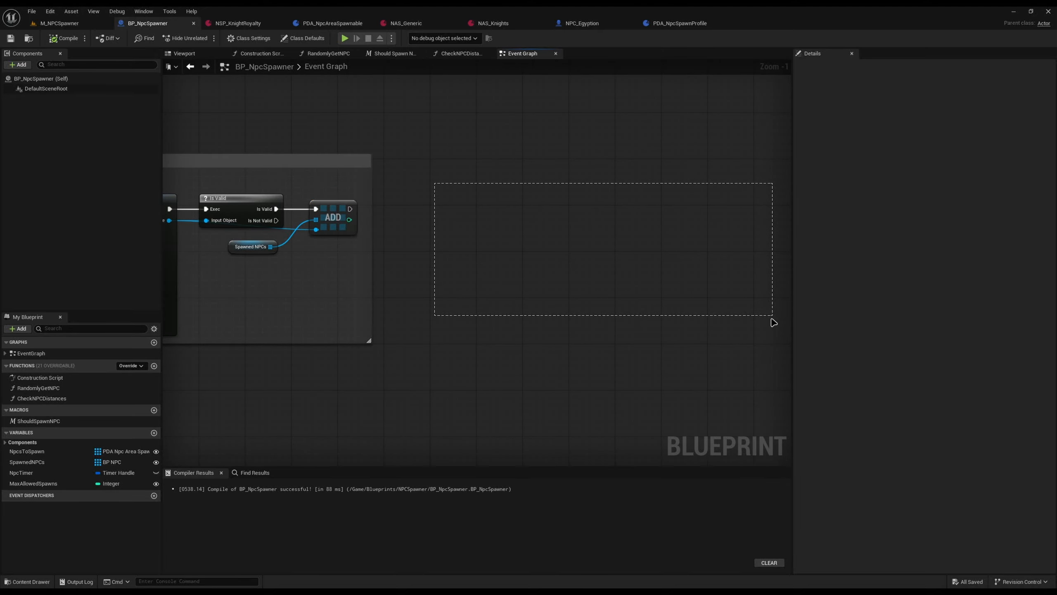
pyautogui.moveTo(452, 312); pyautogui.dragTo(787, 313, button='right')
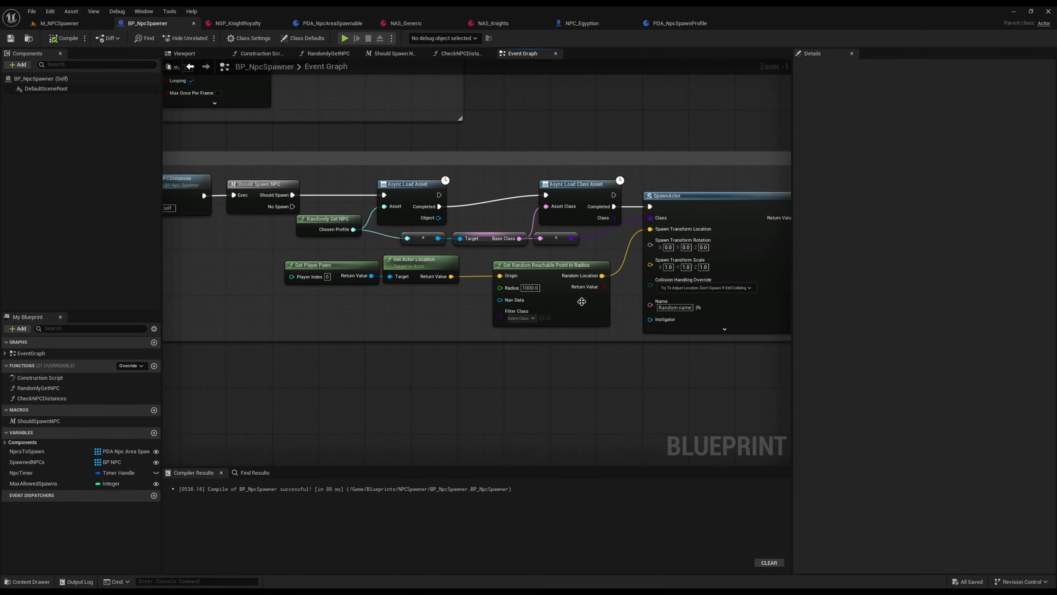
pyautogui.moveTo(541, 302)
pyautogui.mouseDown(button='right')
pyautogui.moveTo(317, 333)
pyautogui.moveTo(541, 315)
pyautogui.mouseUp(button='right')
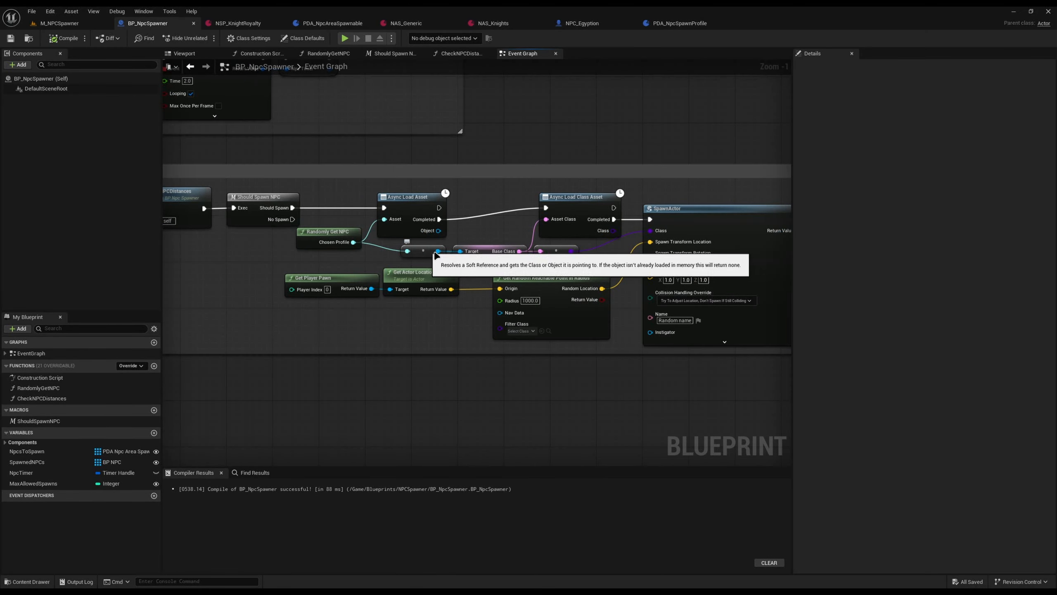
# - Promote the resolved spawn profile reference to a variable named CurrentSpawnProfile
pyautogui.moveTo(438, 251); pyautogui.dragTo(466, 219)
pyautogui.click(489, 271)
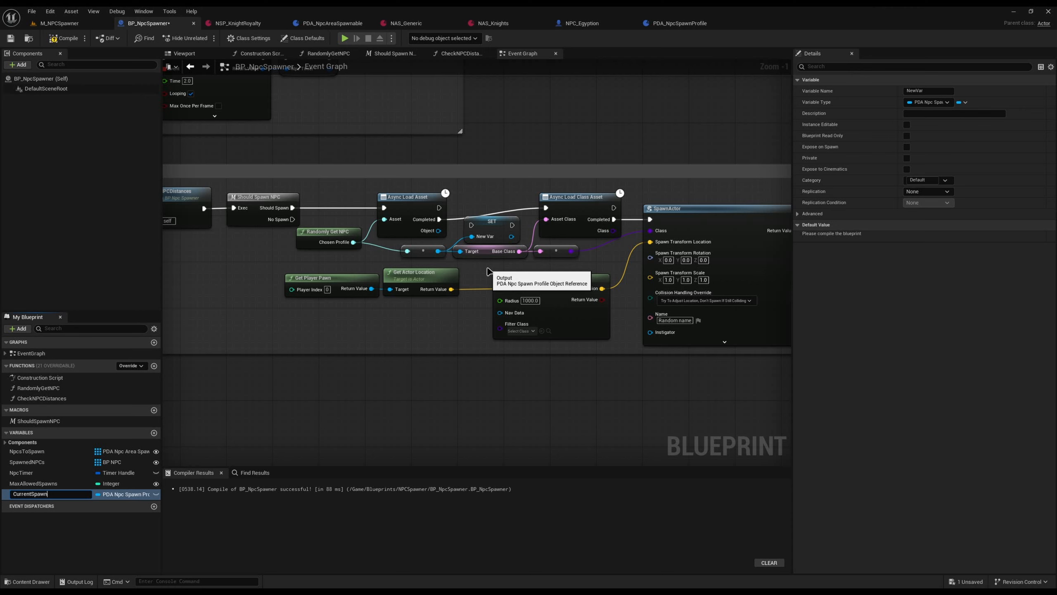
pyautogui.write('CurrentSpawnProfile')
pyautogui.press('Return')
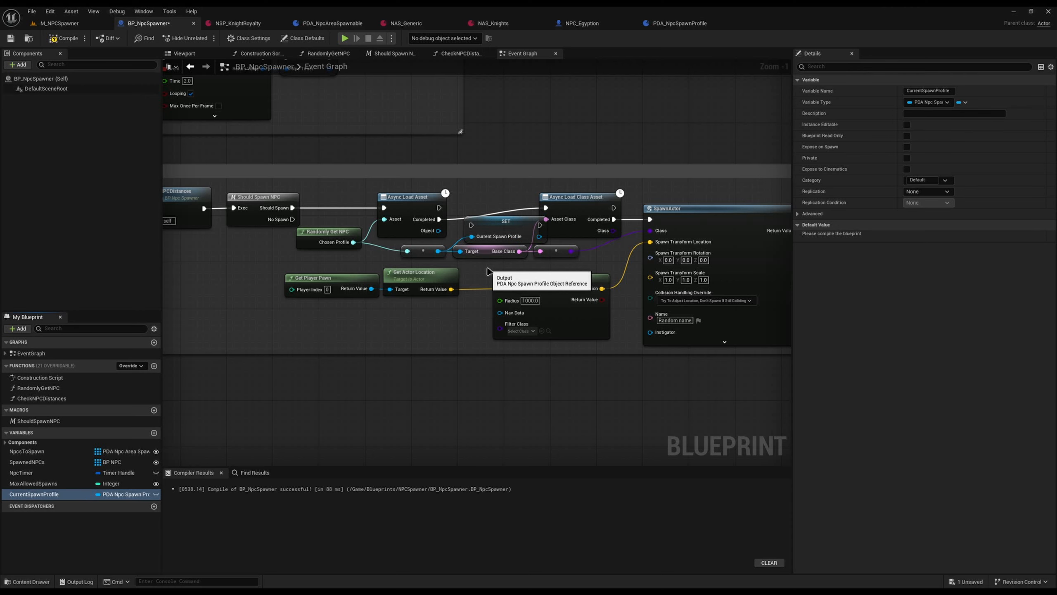
# - Make the CurrentSpawnProfile variable private and put it in a category named Private
pyautogui.click(906, 158)
pyautogui.click(920, 181)
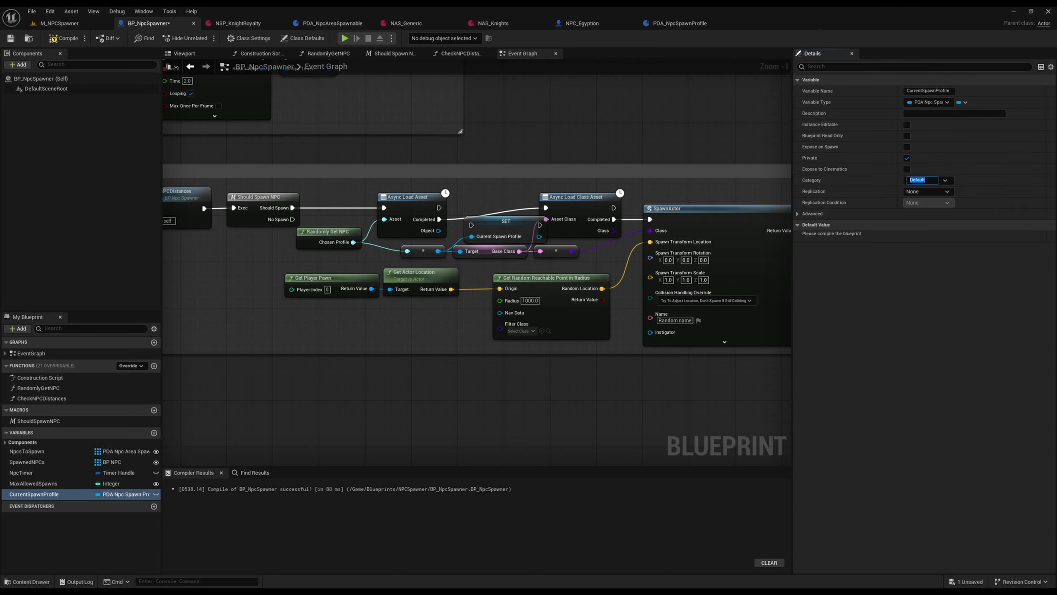
pyautogui.write('Priavate')
pyautogui.press('Return')
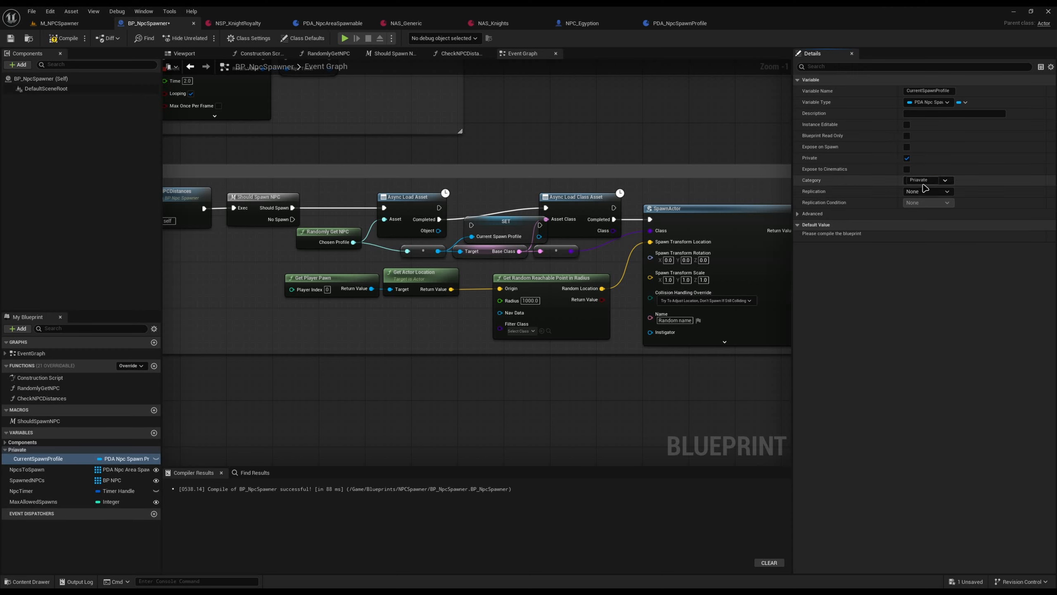
pyautogui.write('ate')
pyautogui.press('Return')
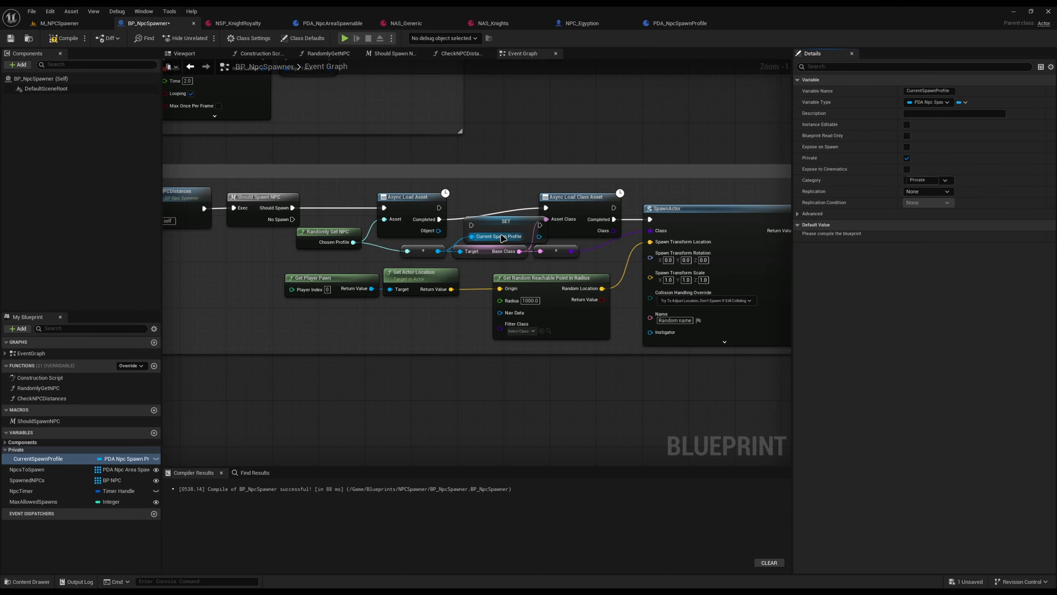
# - Run the Current Spawn Profile setter between Async Load Asset and Async Load Class Asset, and tidy the surrounding nodes
pyautogui.moveTo(439, 219); pyautogui.dragTo(546, 207)
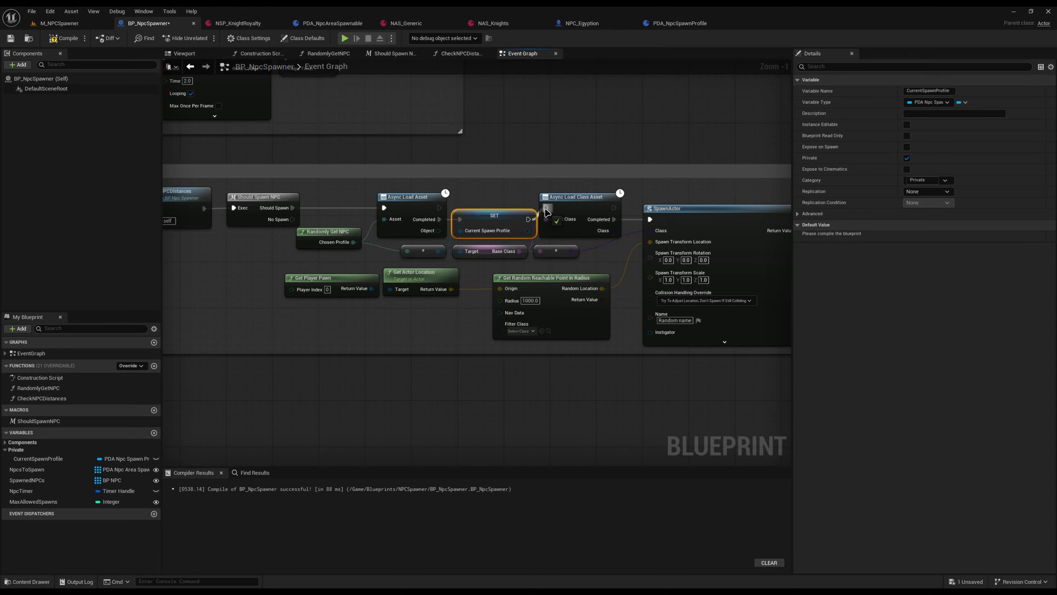
pyautogui.scroll(-2, 512, 270)
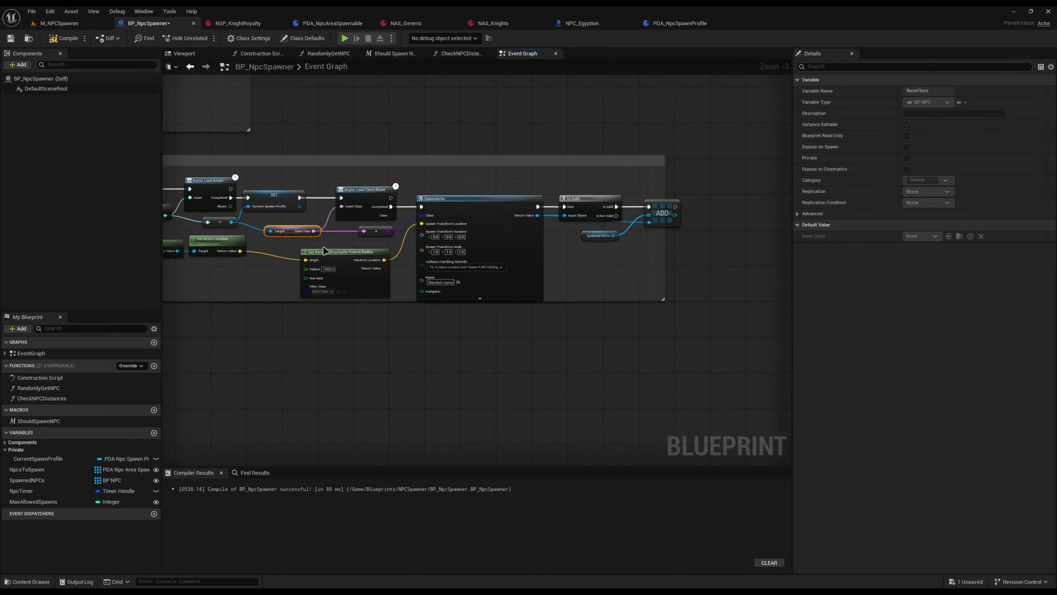
pyautogui.click(369, 239)
pyautogui.scroll(1, 403, 258)
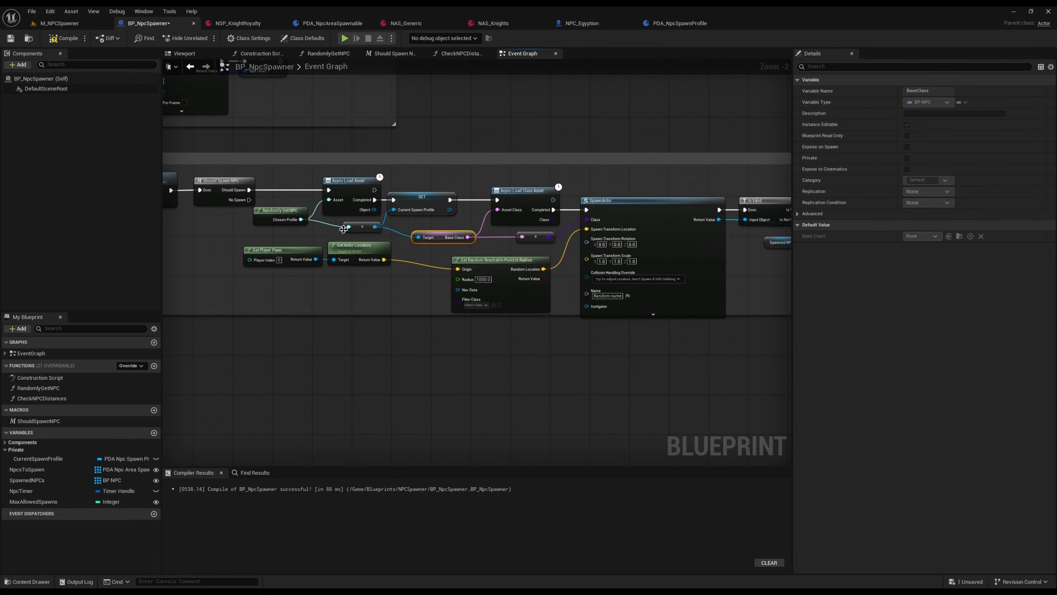
pyautogui.moveTo(357, 277); pyautogui.dragTo(240, 238)
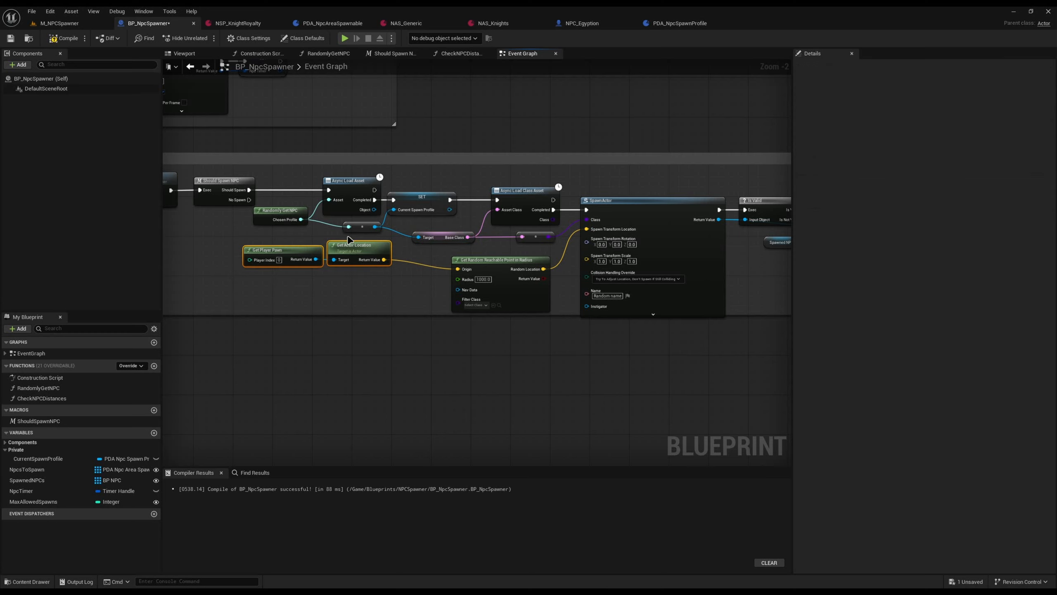
pyautogui.moveTo(355, 247); pyautogui.dragTo(399, 258)
# - Place a getter for CurrentSpawnProfile just past the Spawned NPCs Add node
pyautogui.moveTo(540, 284); pyautogui.dragTo(389, 279, button='right')
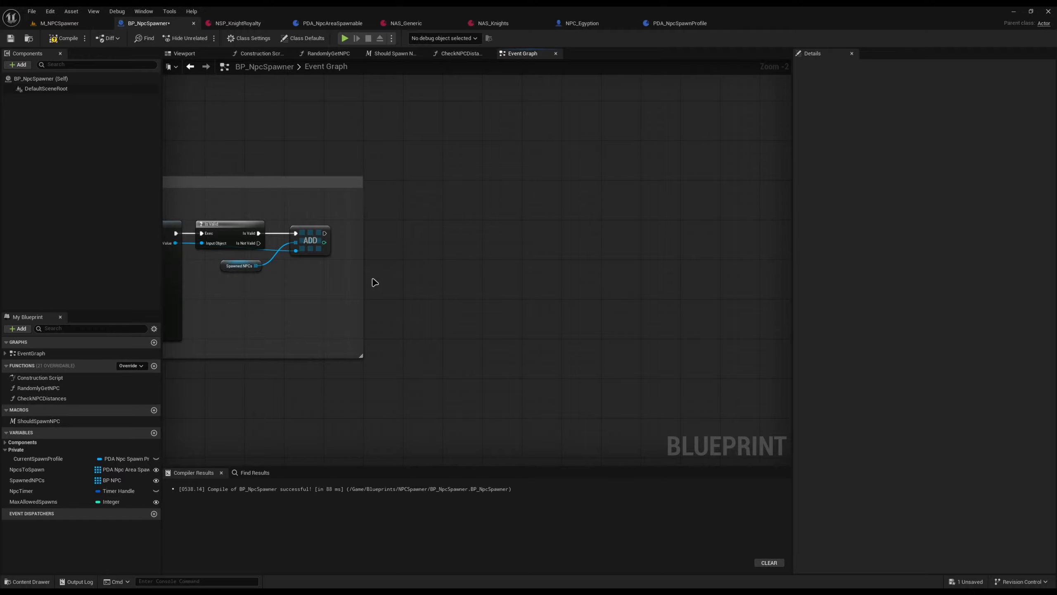
pyautogui.moveTo(217, 262); pyautogui.dragTo(335, 256, button='right')
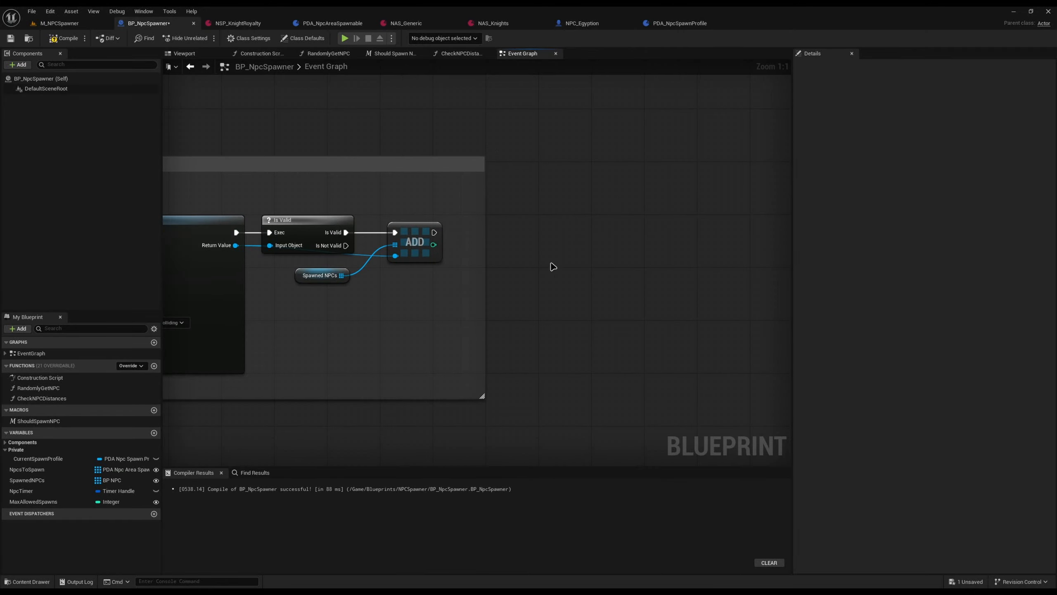
pyautogui.scroll(3, 558, 358)
pyautogui.moveTo(558, 358); pyautogui.dragTo(463, 325, button='right')
pyautogui.moveTo(426, 294); pyautogui.dragTo(408, 294)
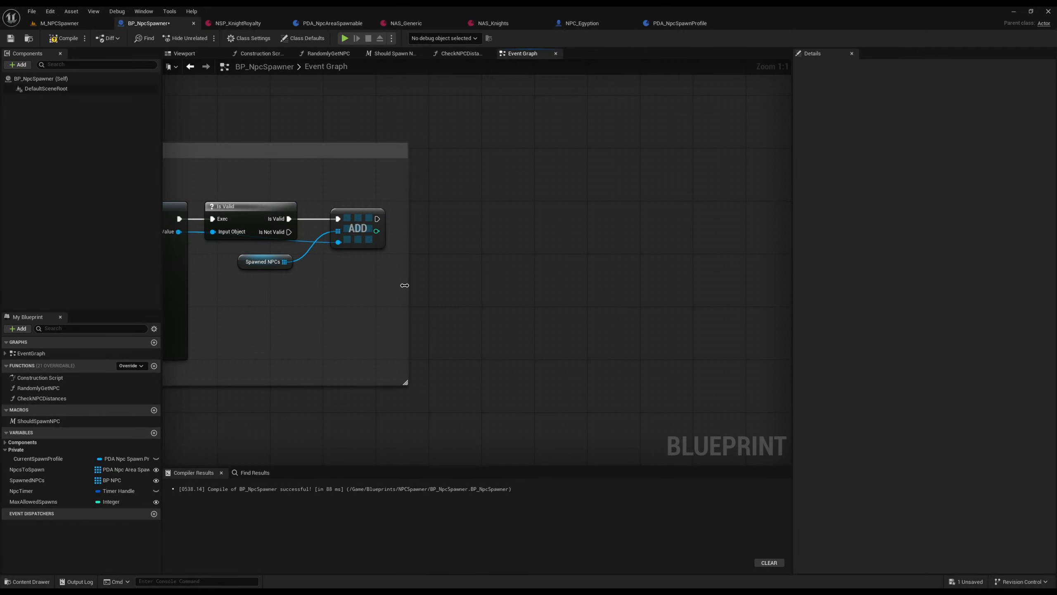
pyautogui.moveTo(517, 324); pyautogui.dragTo(479, 342, button='right')
pyautogui.keyDown('ctrl'); pyautogui.moveTo(37, 458); pyautogui.dragTo(400, 287); pyautogui.keyUp('ctrl')
pyautogui.moveTo(471, 291); pyautogui.dragTo(444, 297)
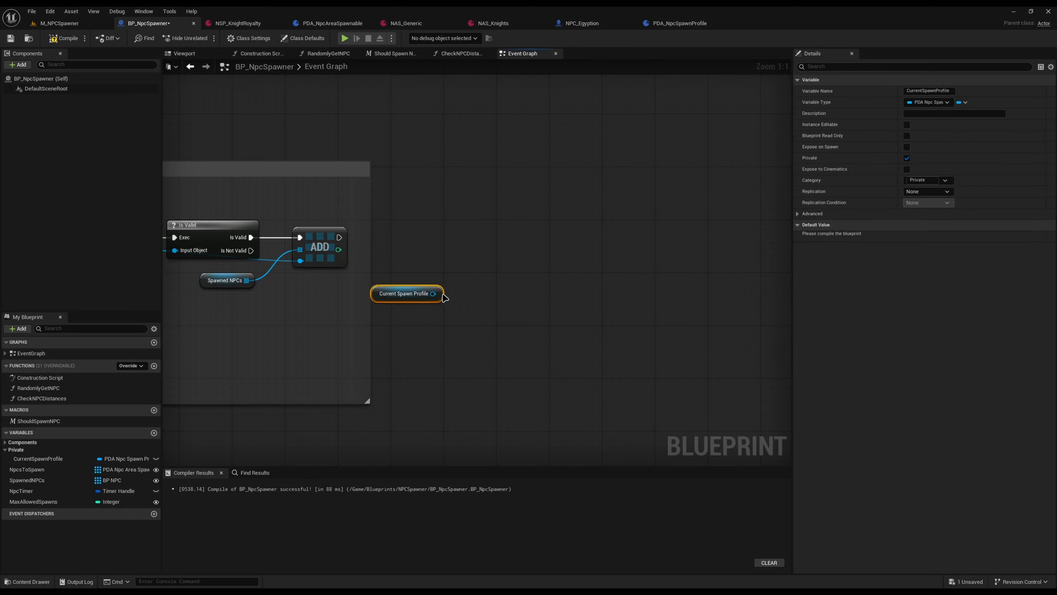